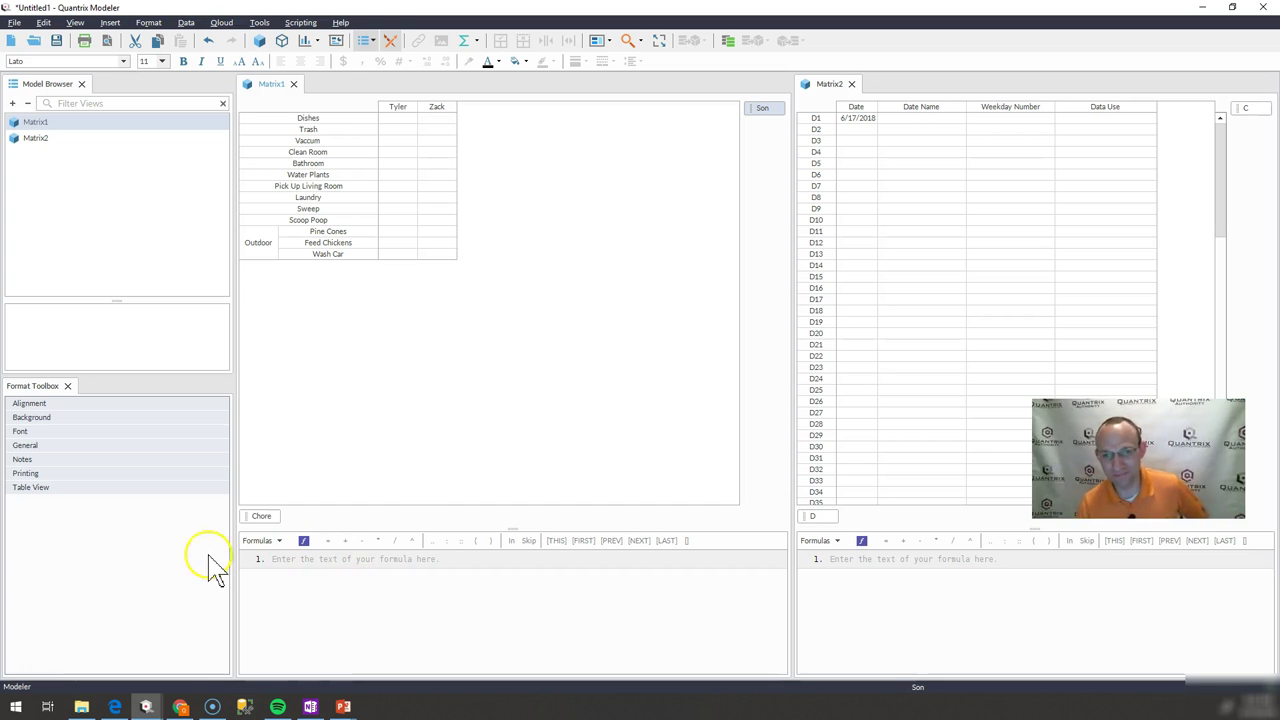
- Widen the date matrix pane beside the chore chart and select several Tyler and Zack chore cells
drag(795, 381, 697, 389)
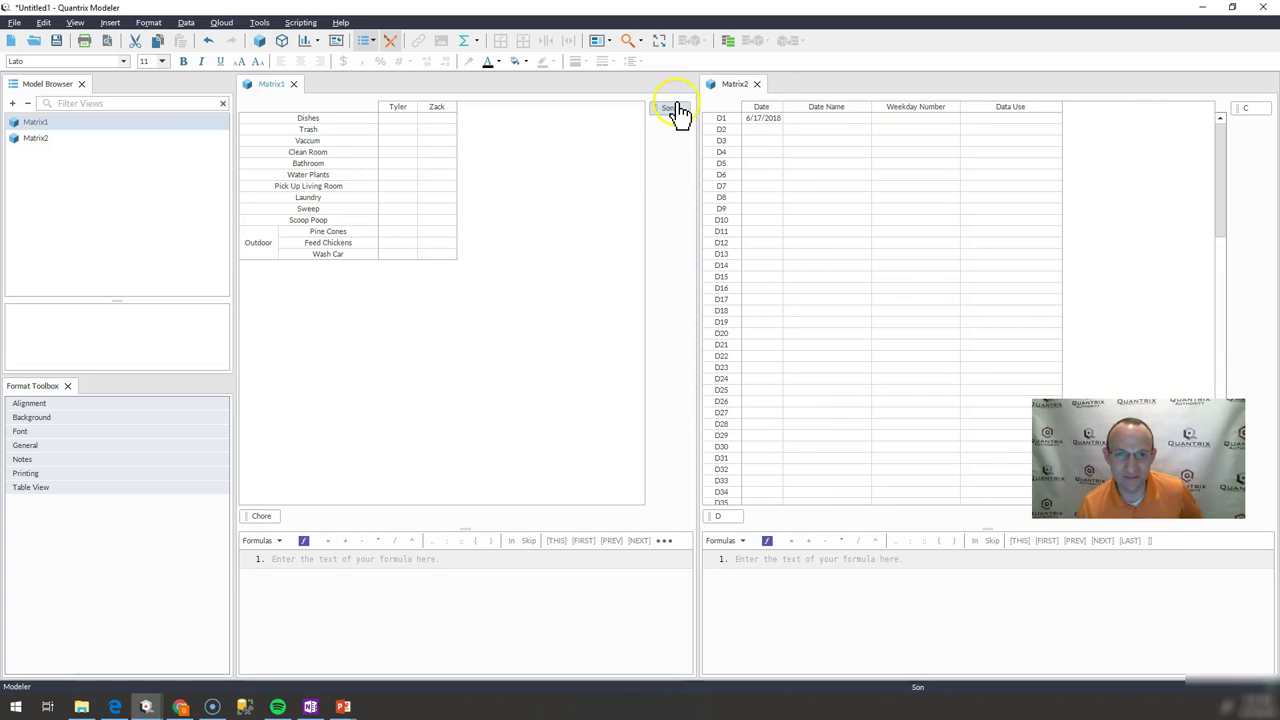
drag(403, 108, 437, 107)
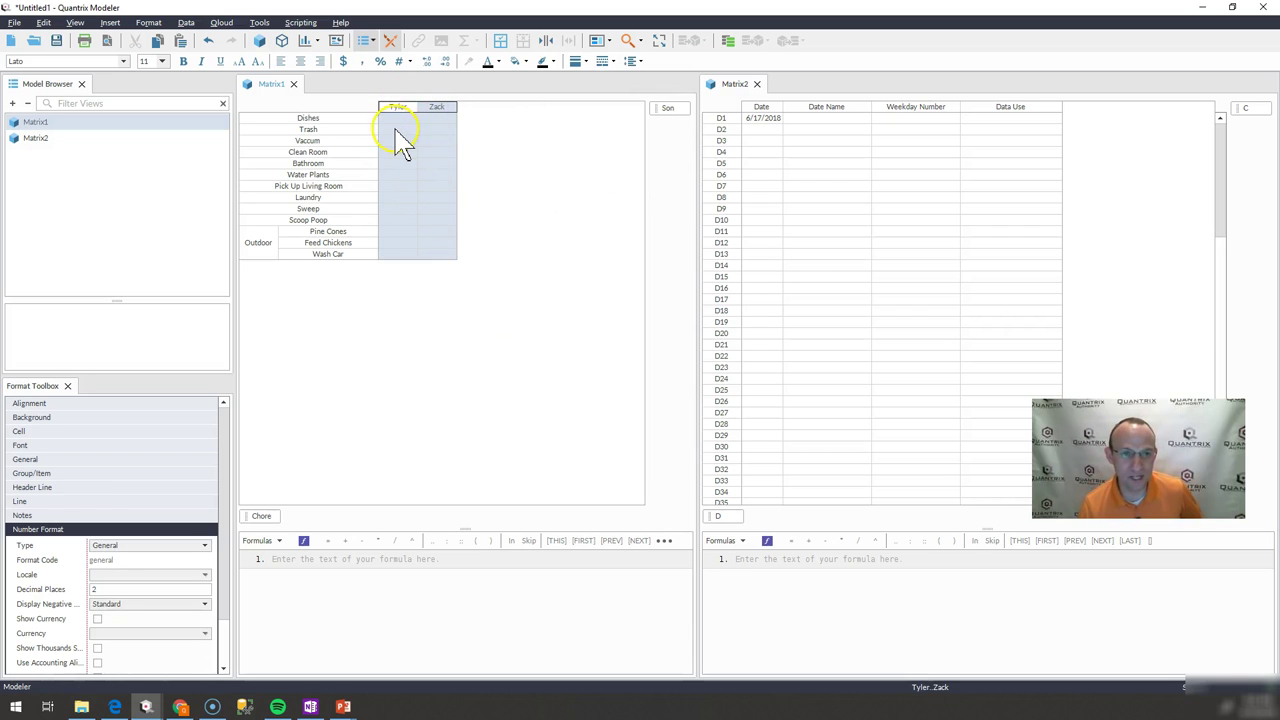
drag(398, 130, 400, 217)
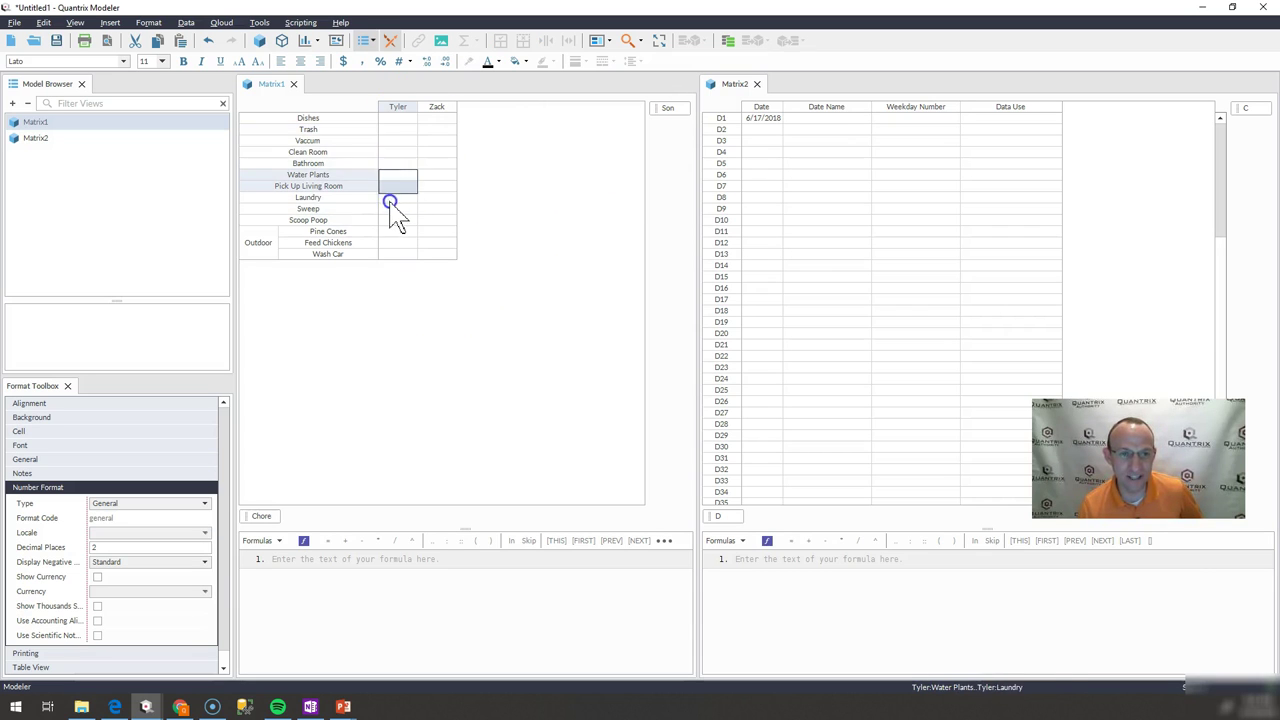
click(397, 218)
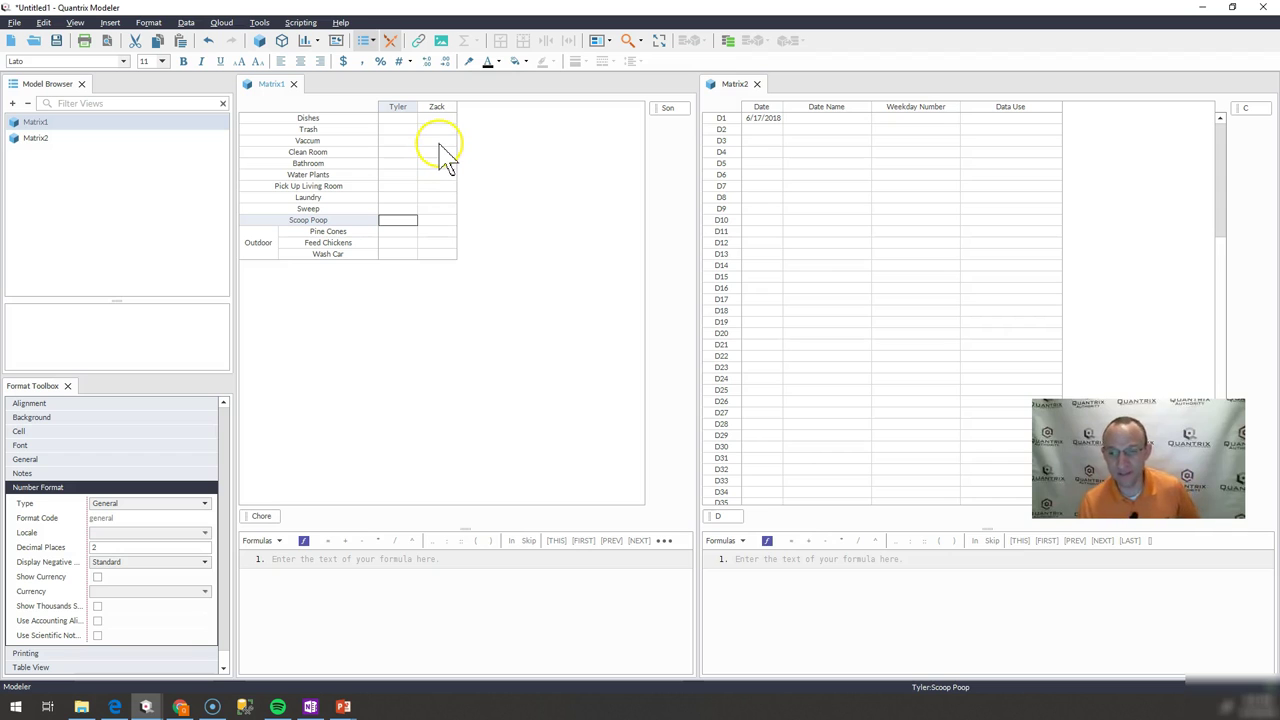
click(437, 140)
click(437, 186)
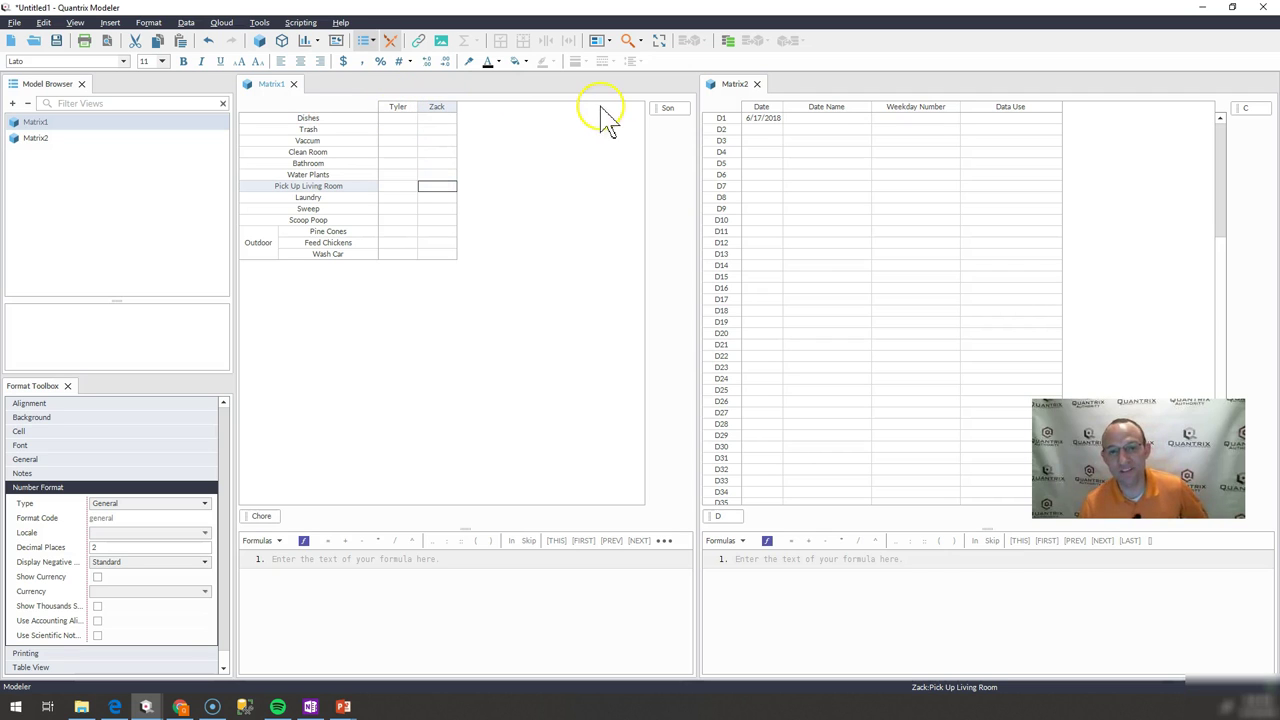
click(426, 118)
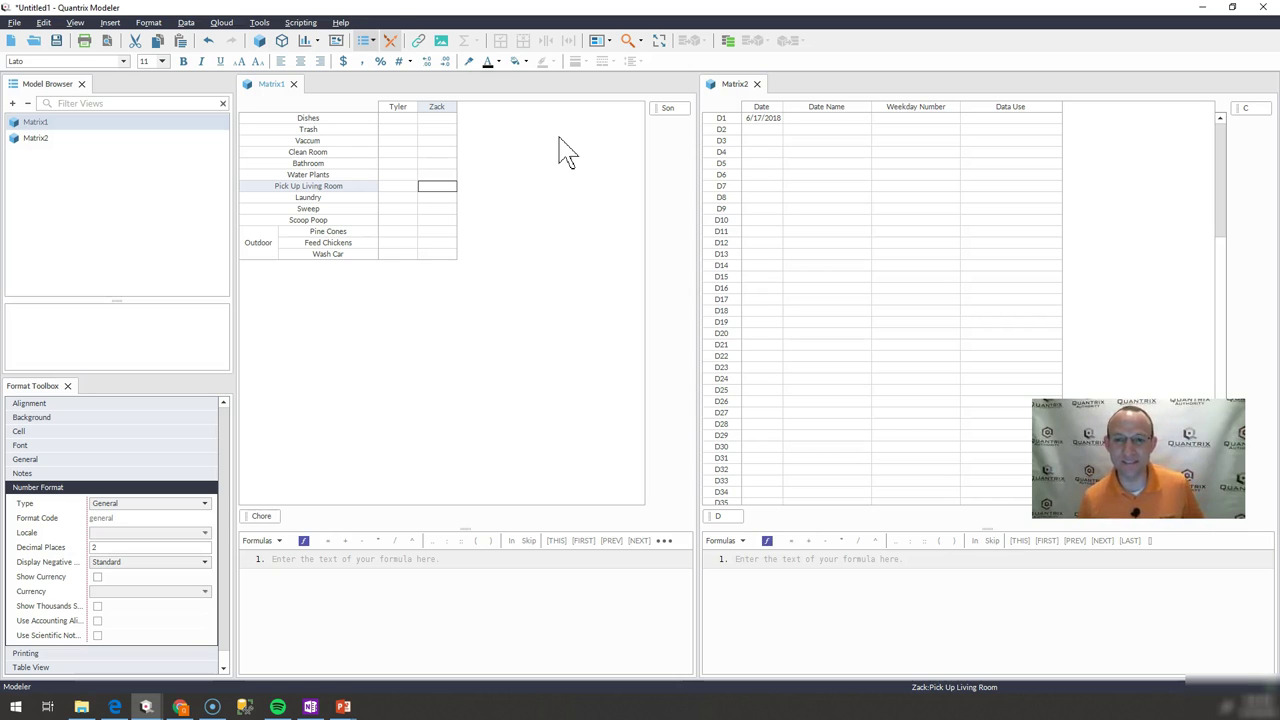
- Fill the Date column with consecutive days using Date = Date:D[PREV]+1
click(762, 119)
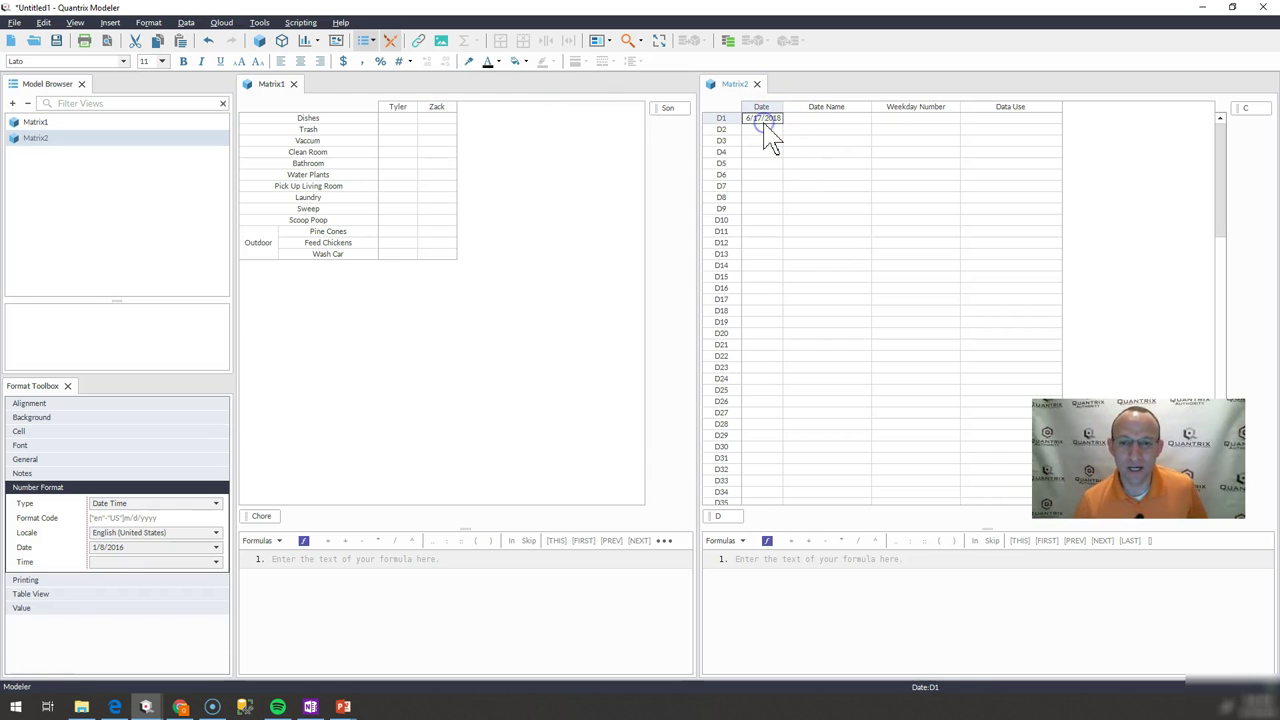
click(661, 112)
click(776, 221)
click(774, 171)
click(771, 377)
click(778, 190)
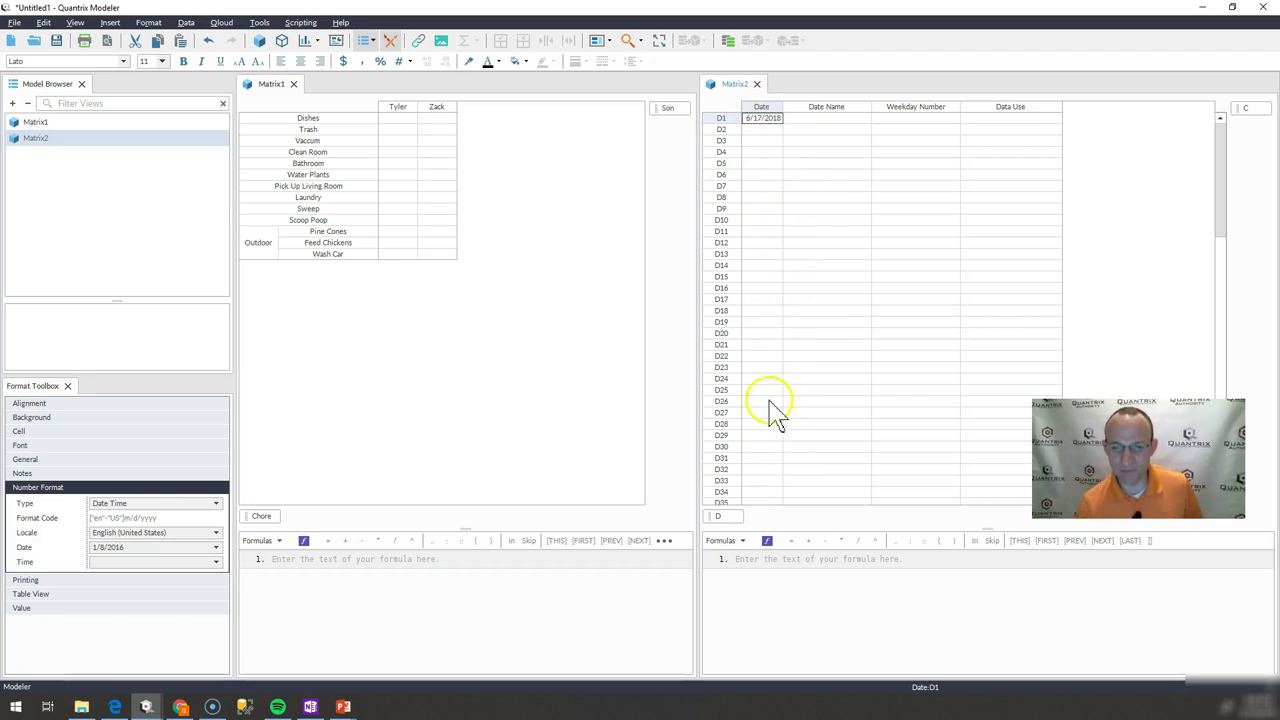
click(748, 558)
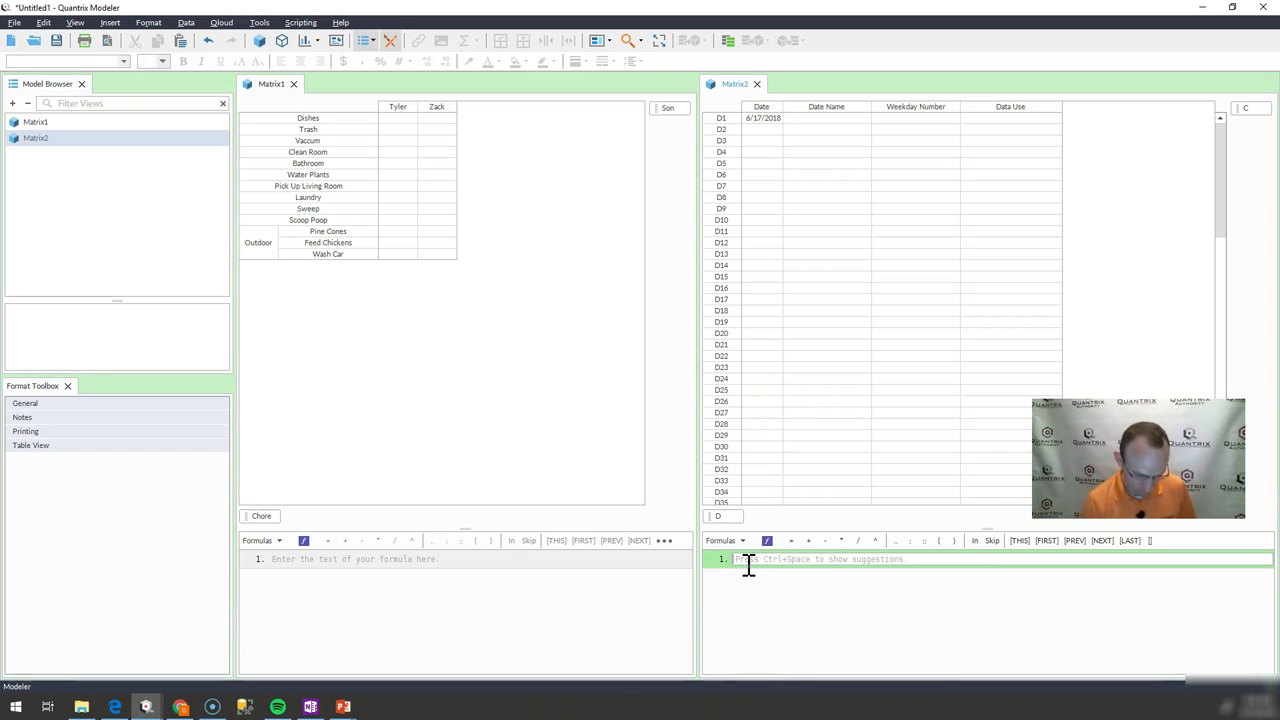
text(date =)
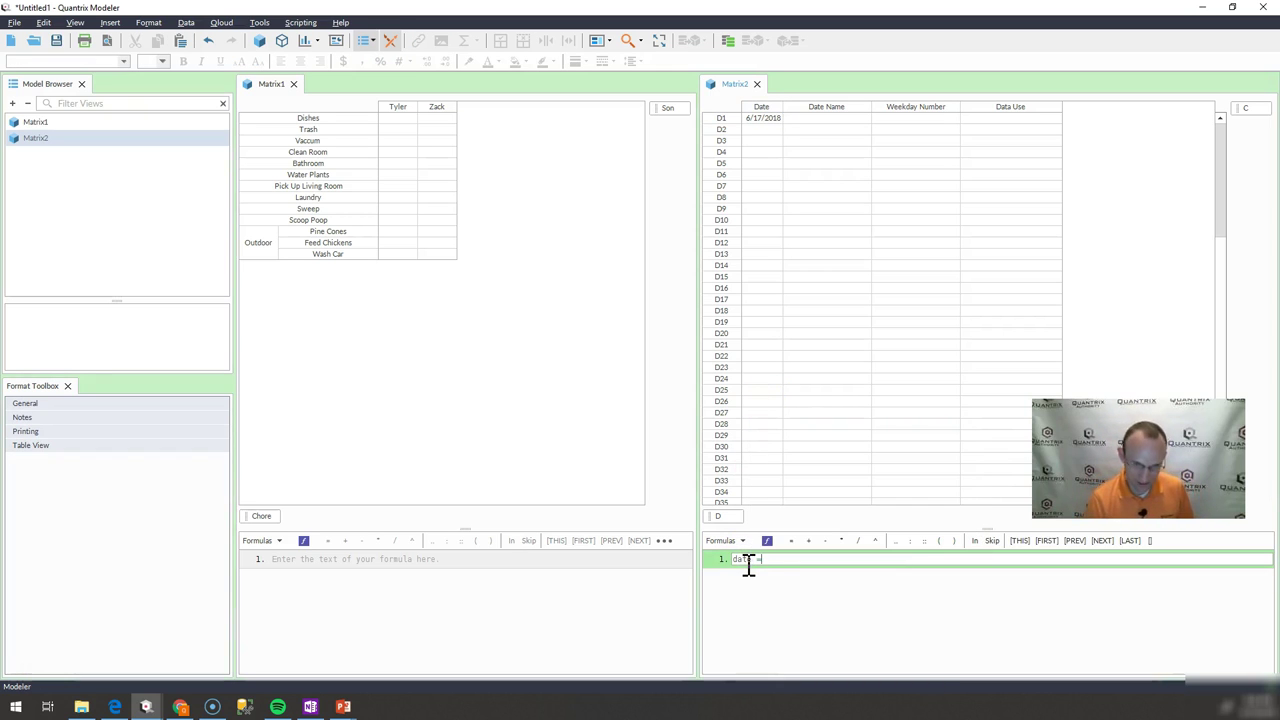
text( date[D)
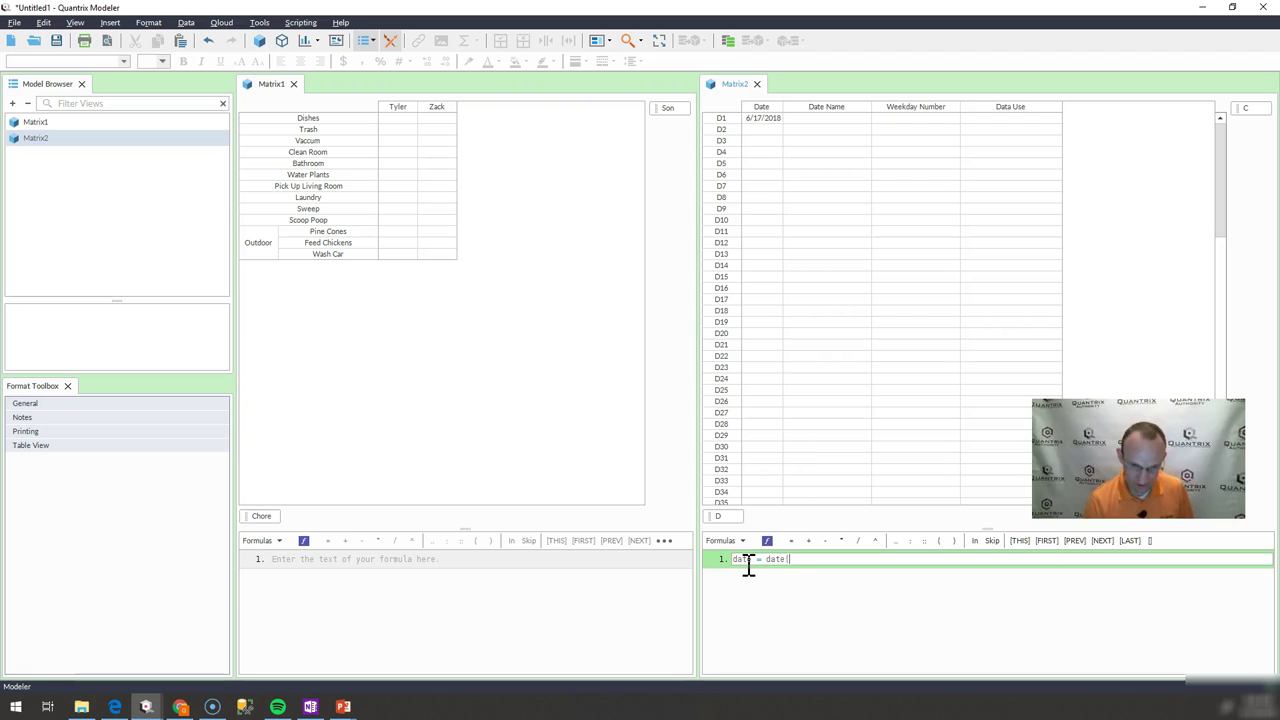
key(BackSpace)
key(BackSpace)
text(:d[pre)
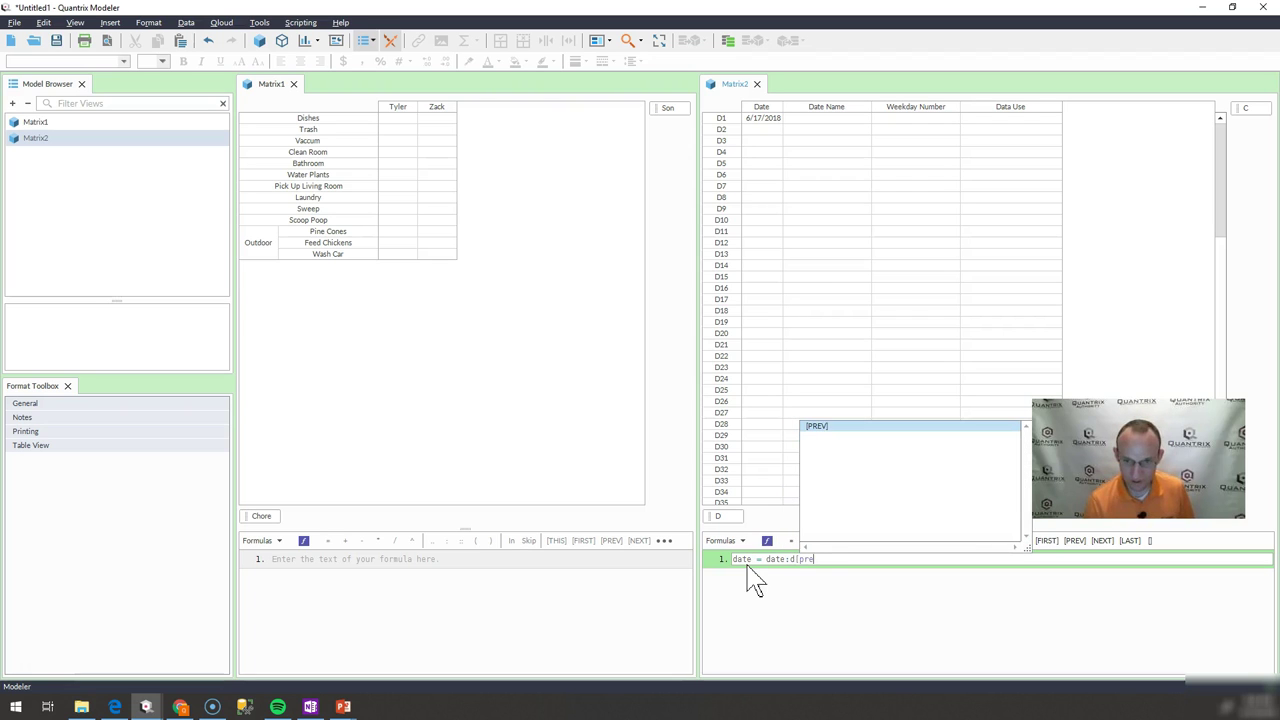
text(+1)
key(Return)
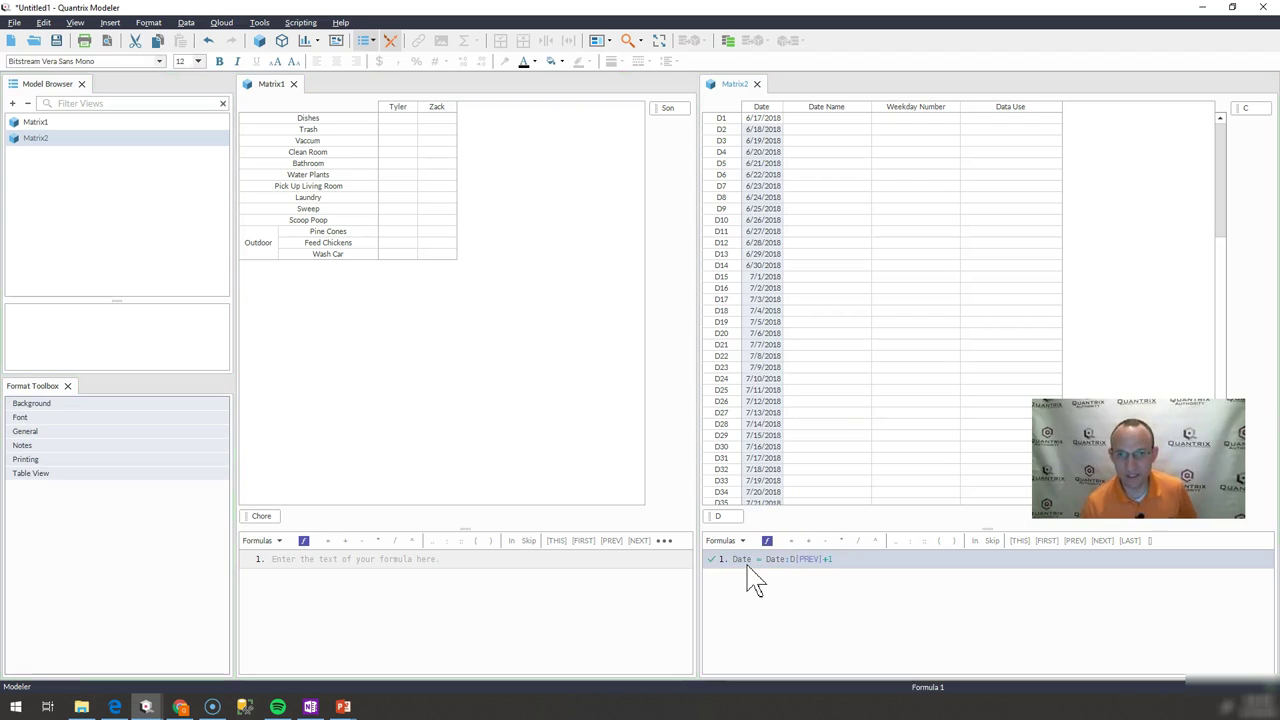
- Delete the Date Name column from the date matrix
click(755, 139)
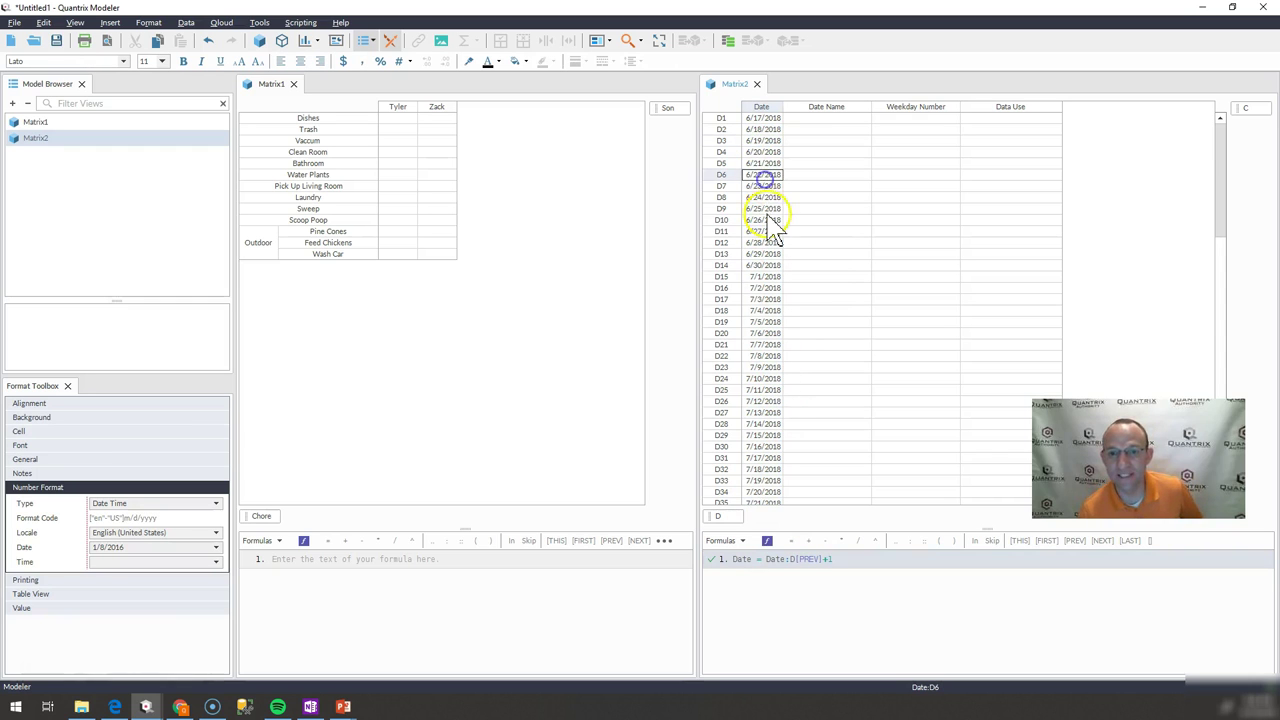
click(812, 106)
key(Delete)
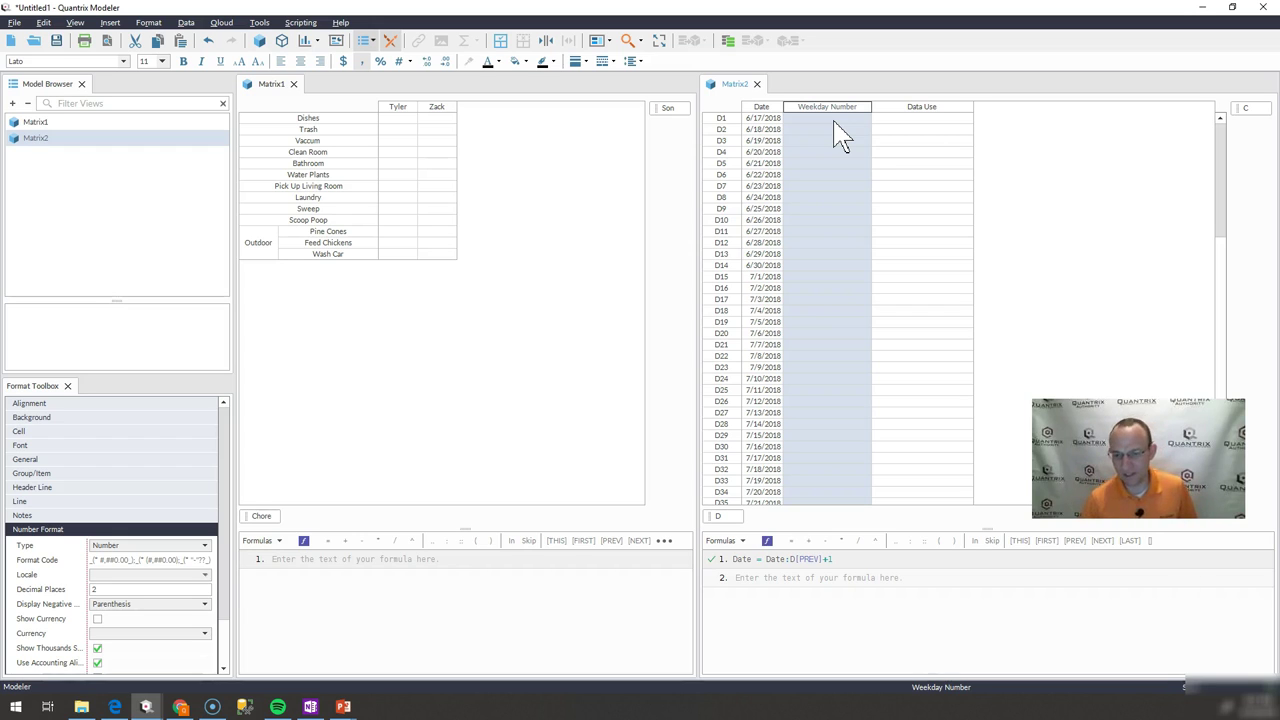
- Add Weekday Number = weekday(Date), giving values 1 through 7
text(= )
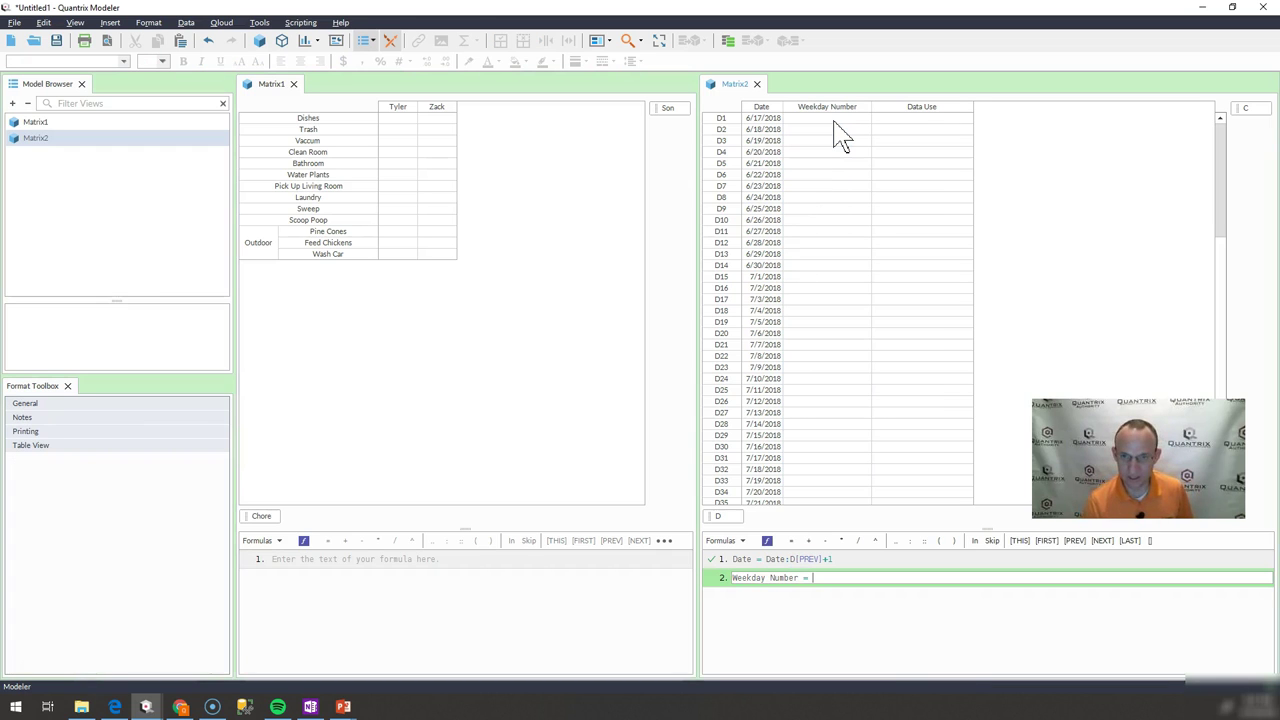
text(wee)
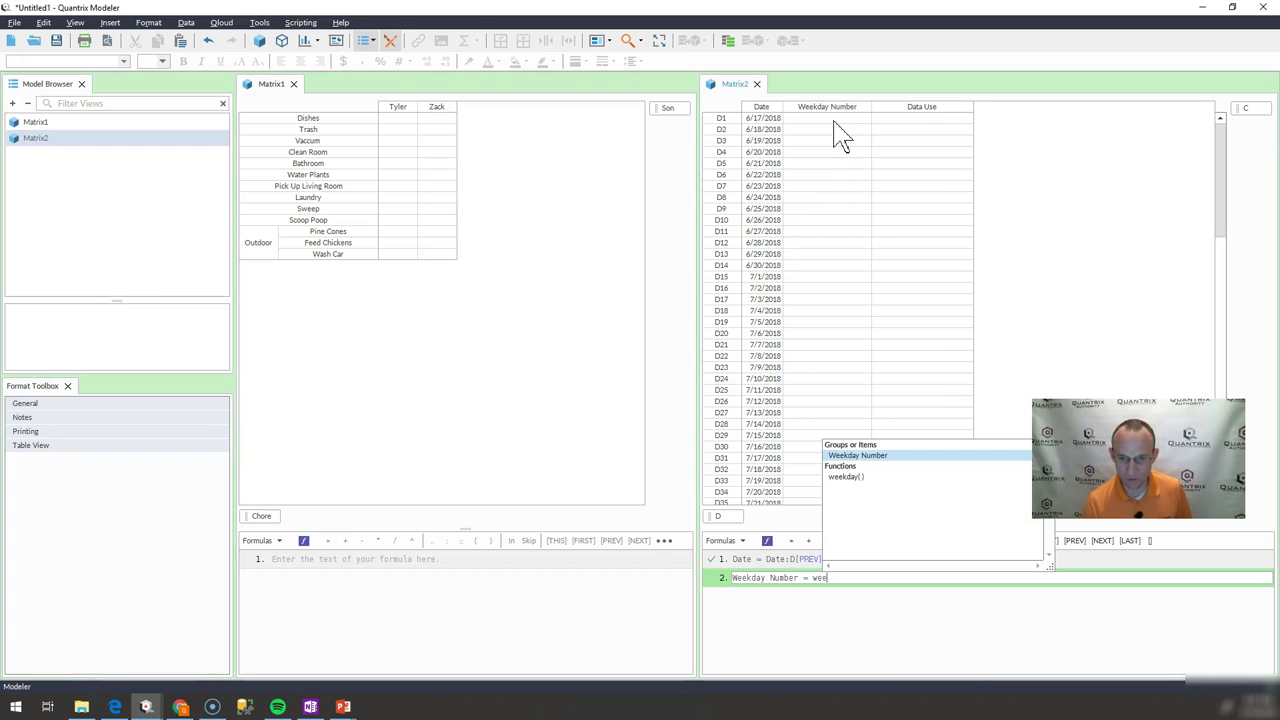
key(Down)
key(Up)
key(Down)
key(Return)
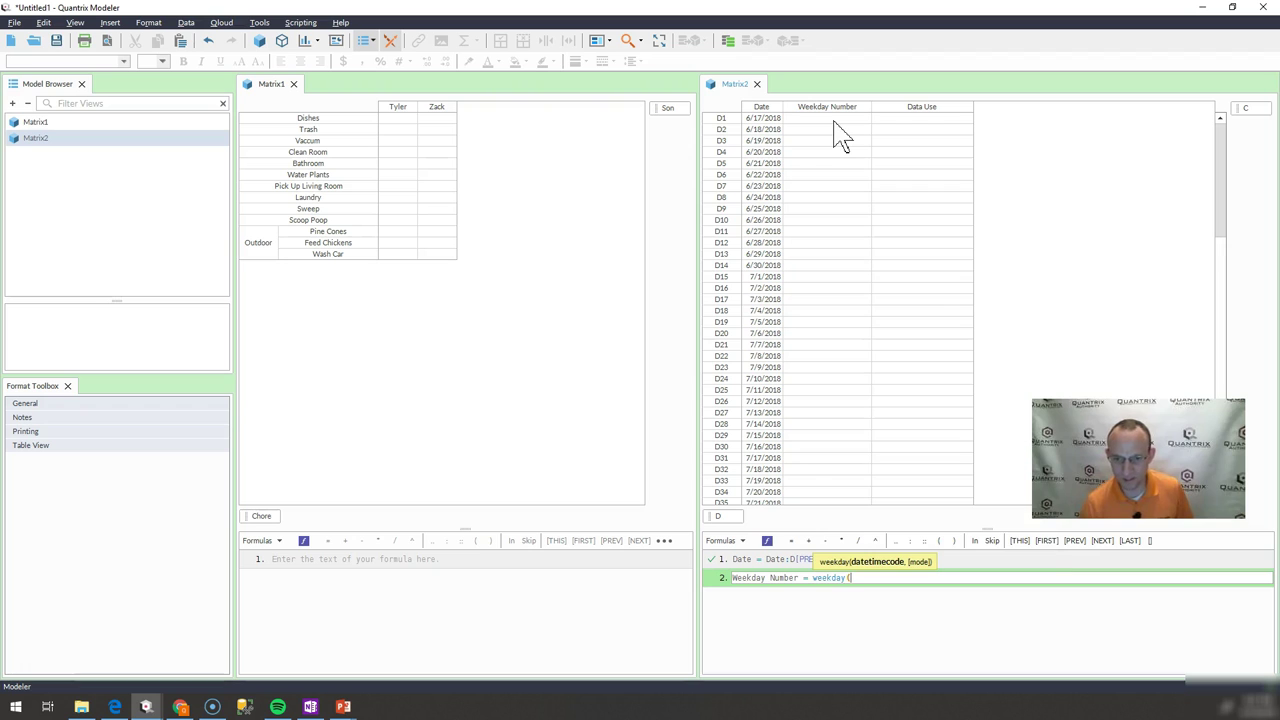
click(763, 107)
key(Return)
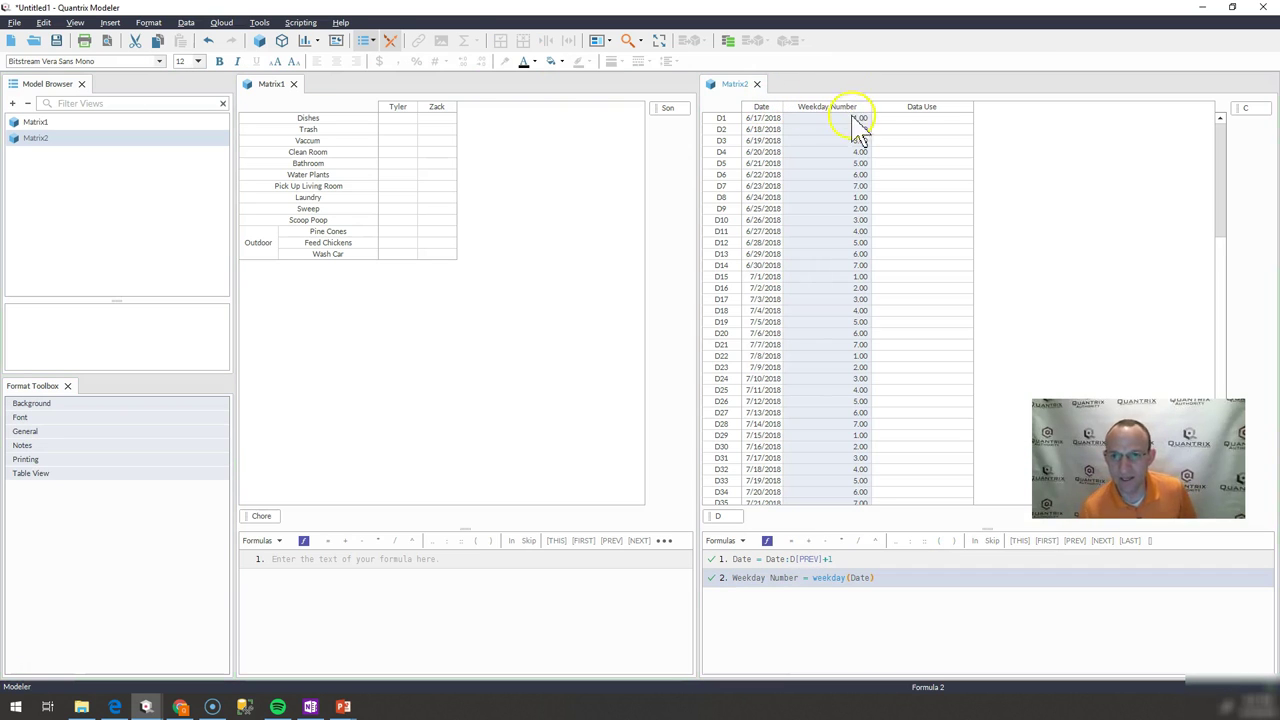
click(846, 122)
drag(850, 165, 857, 118)
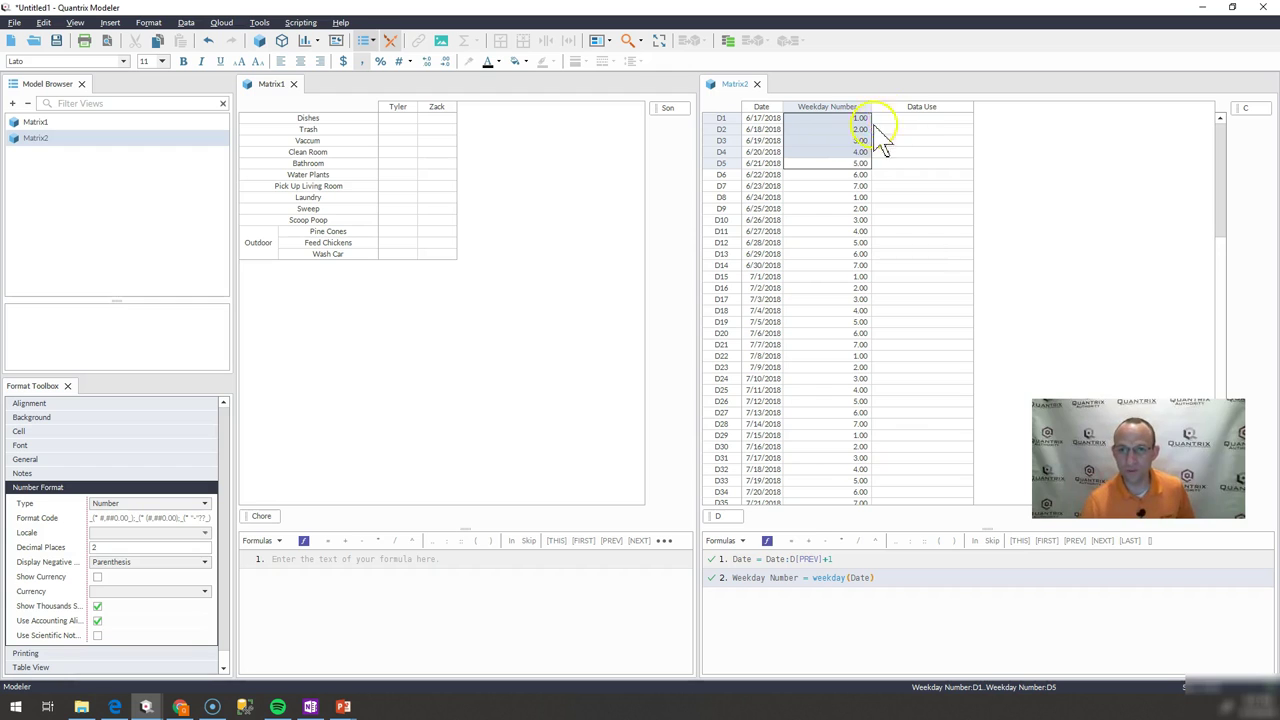
- Rename the Data Use column to Date Use
click(906, 108)
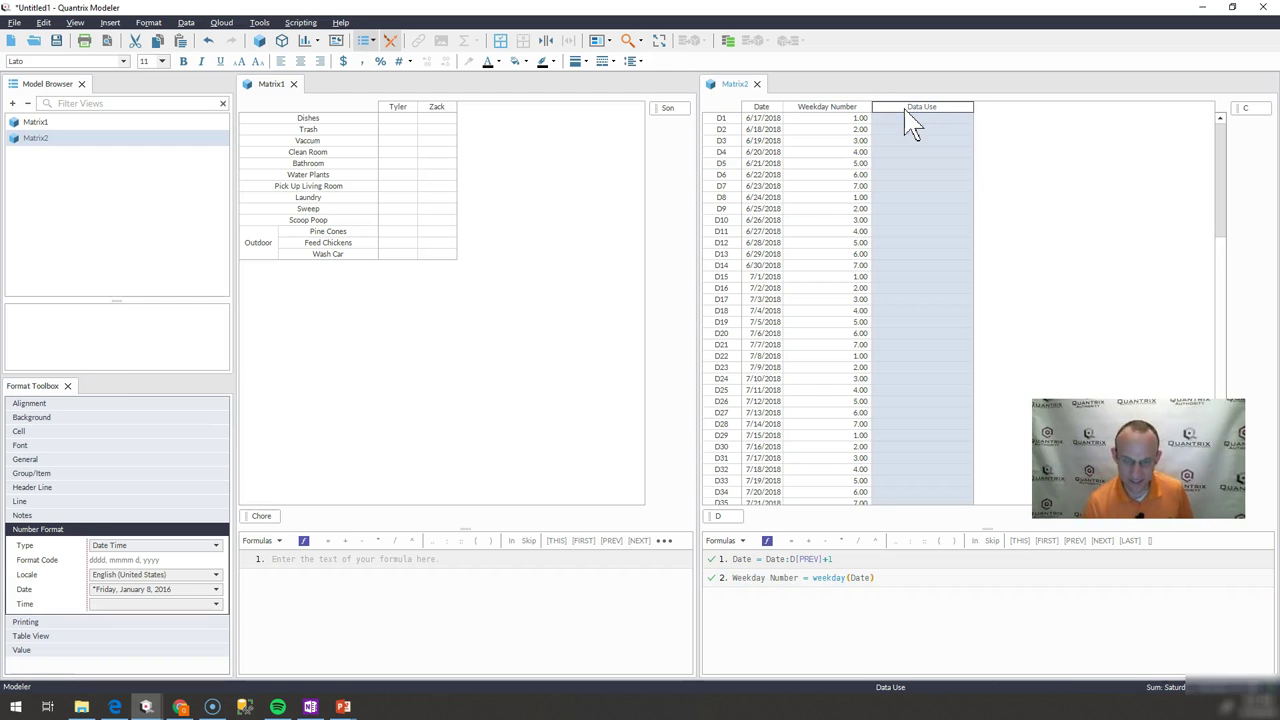
double_click(907, 110)
text(Date Use)
key(Return)
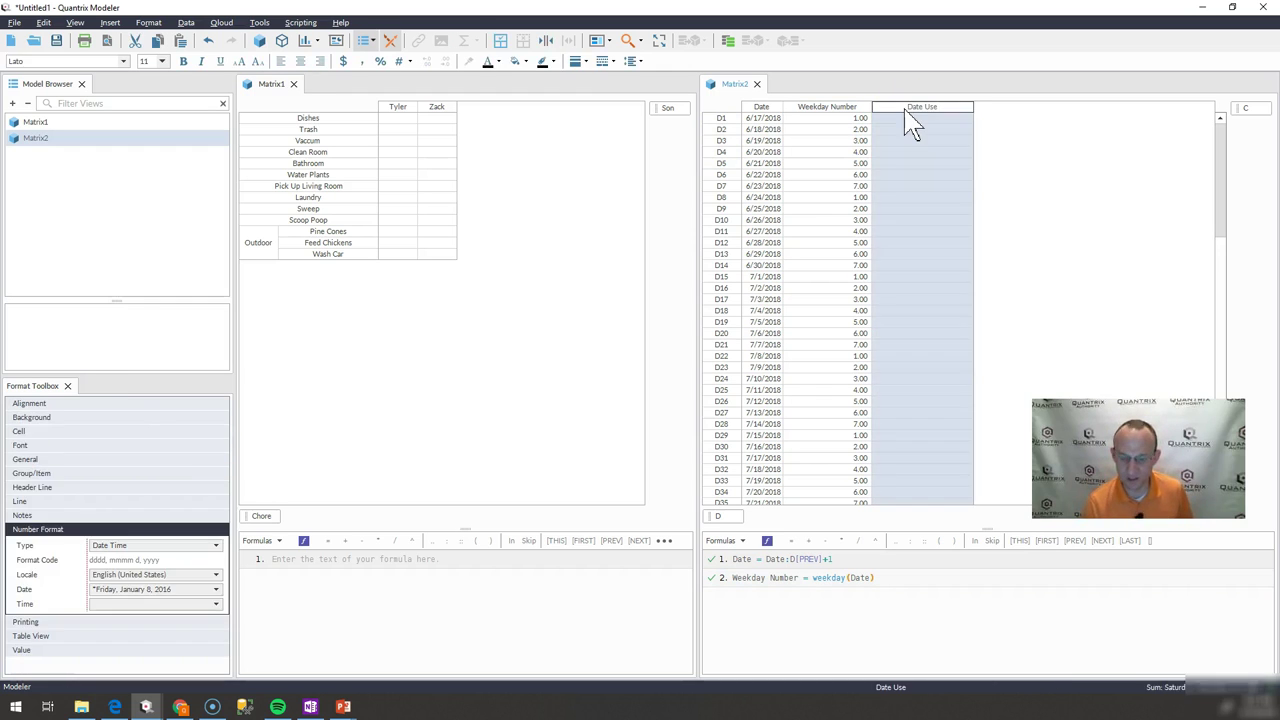
- Enter Date Use = if(Weekday Number < 6, text(Date, "dddd, mmm d, yyyy"), "")
text(= )
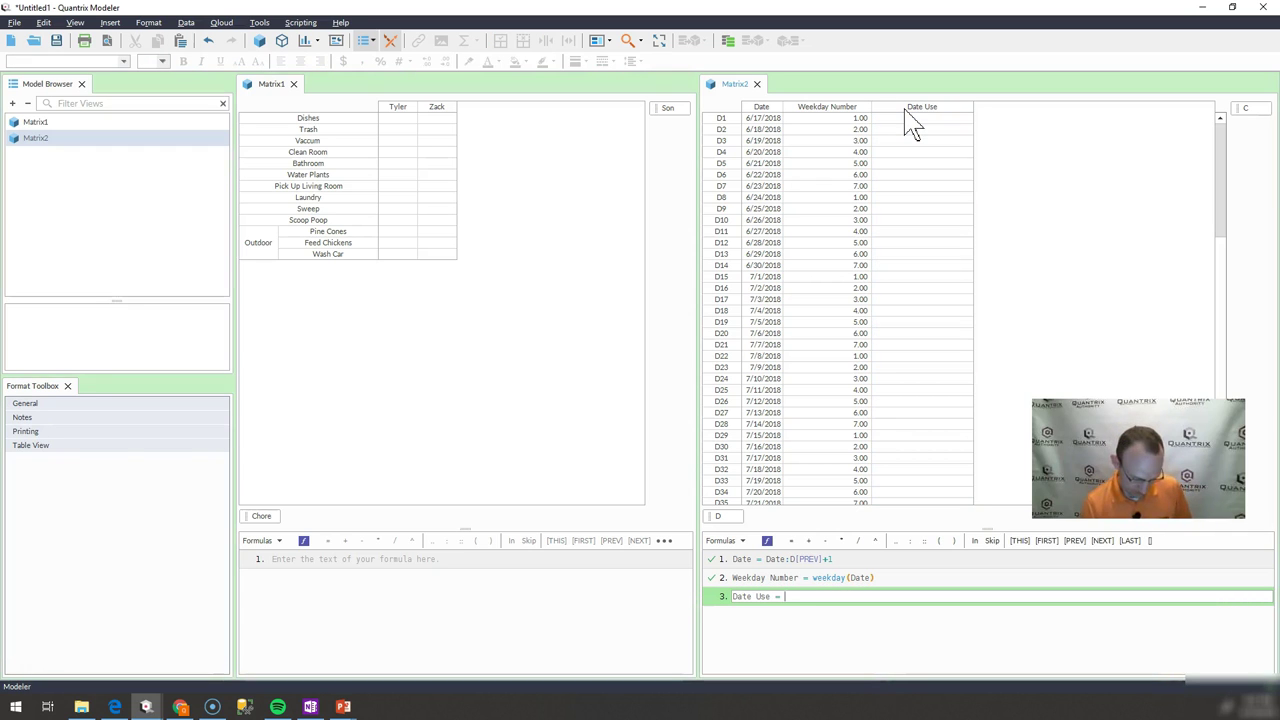
text(if()
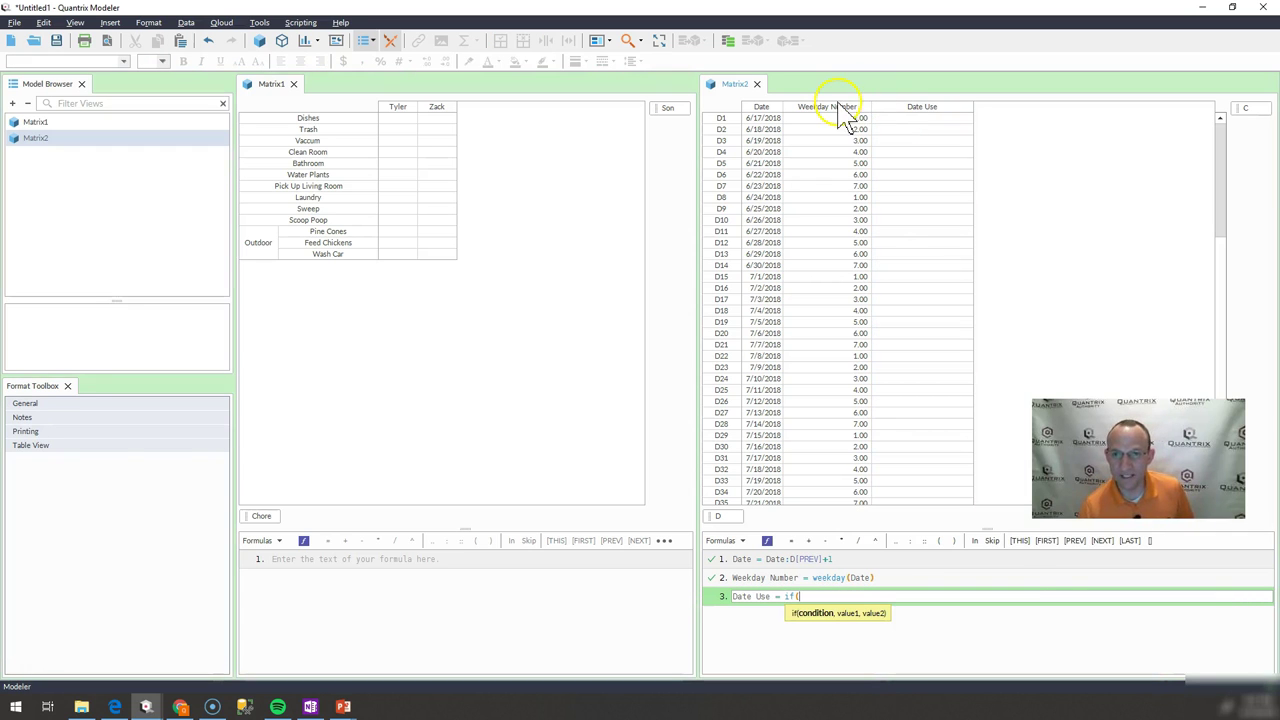
click(838, 110)
text(<)
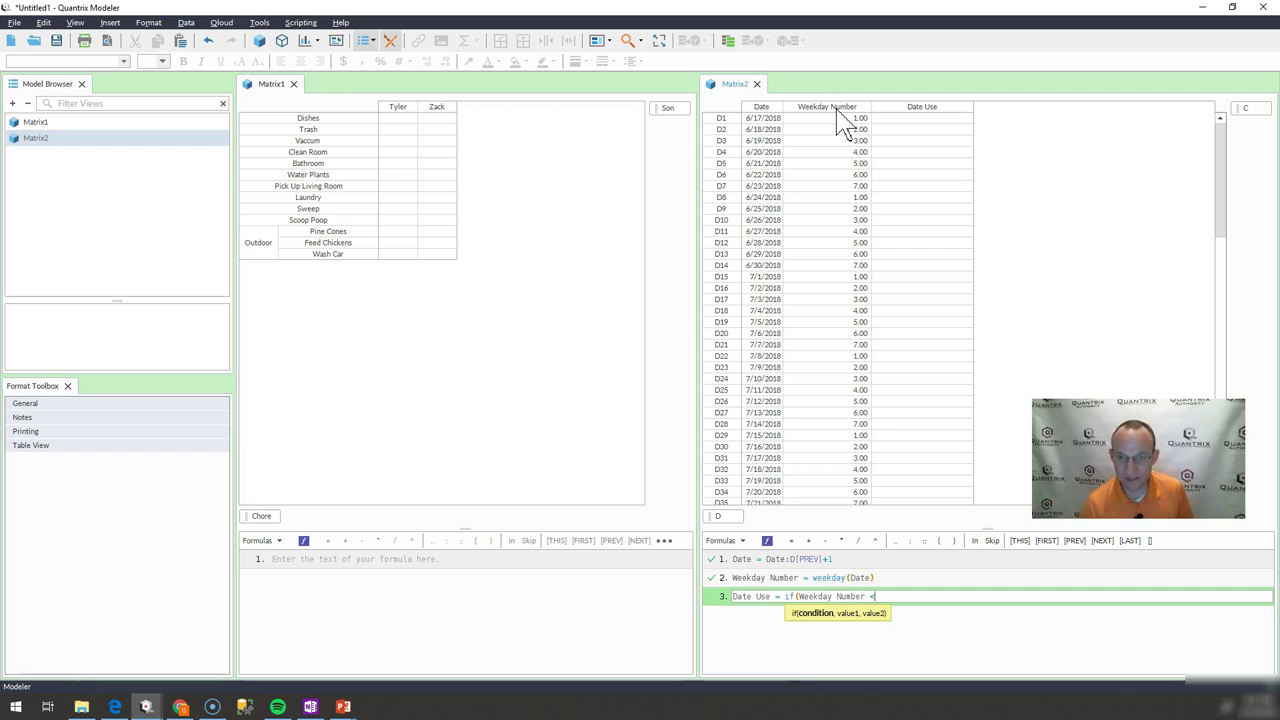
text( 6)
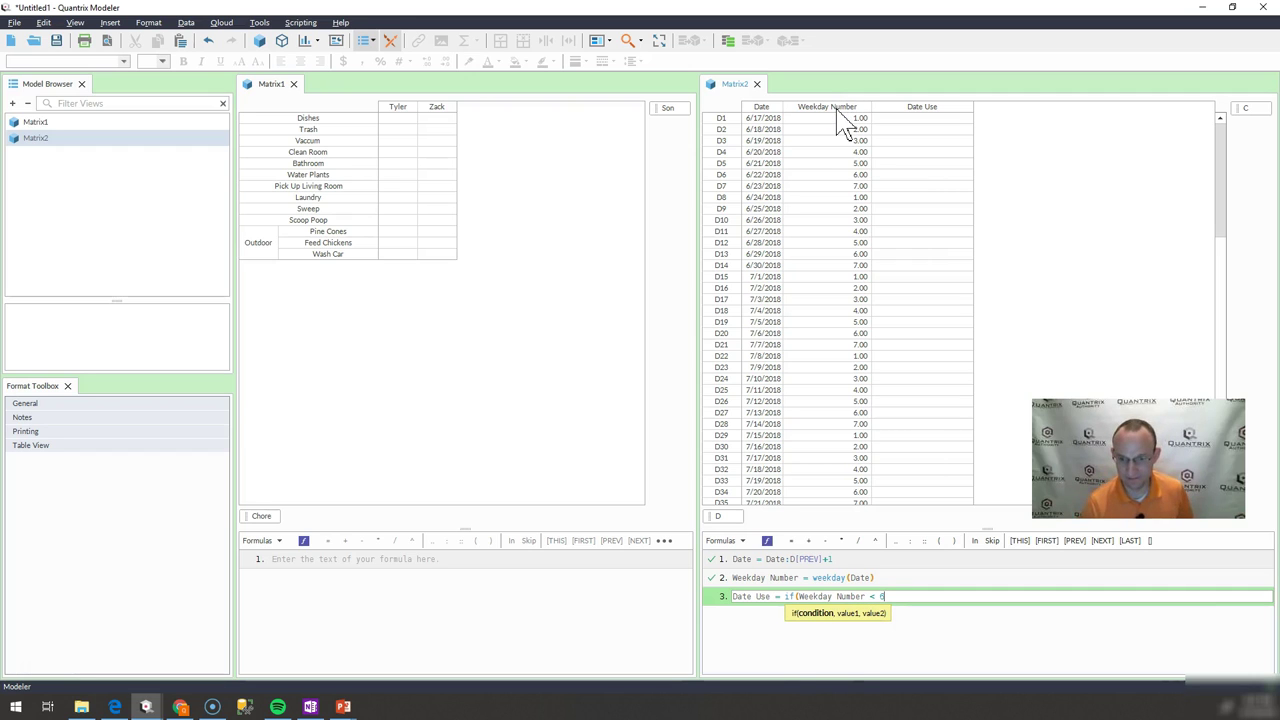
text(, date)
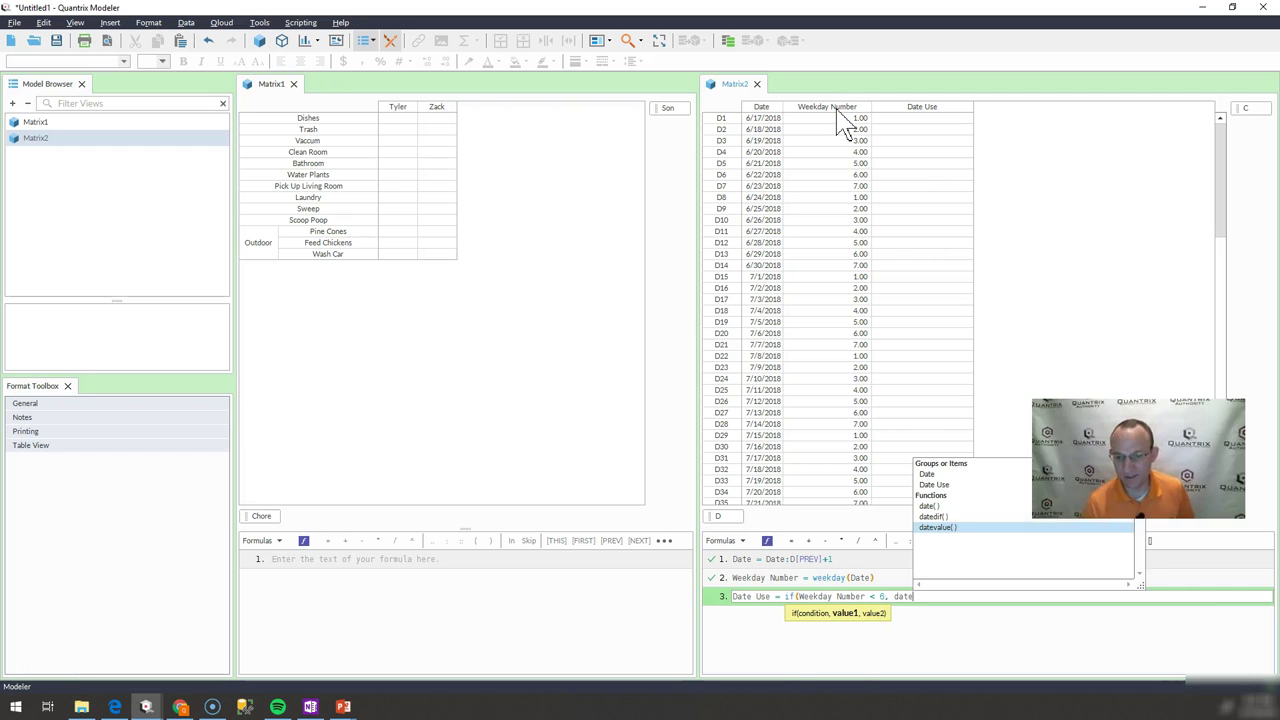
key(BackSpace)
key(BackSpace)
key(BackSpace)
key(BackSpace)
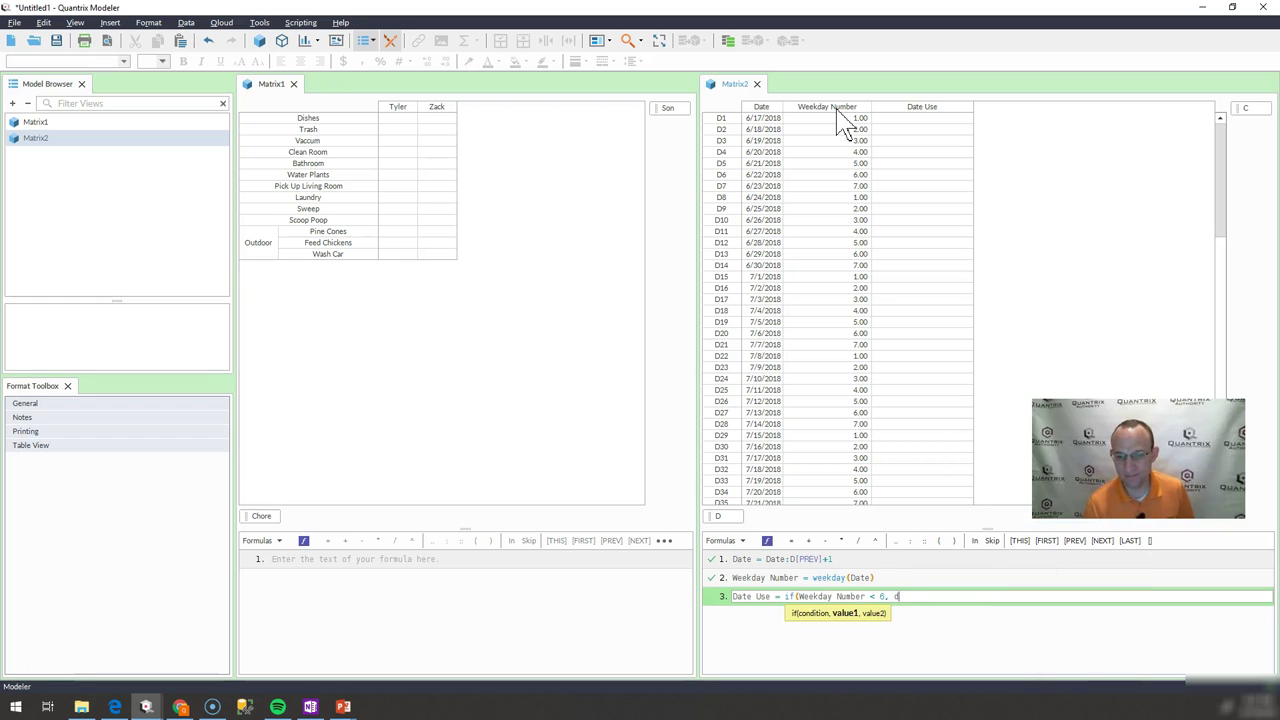
text(tes)
key(BackSpace)
text(xt()
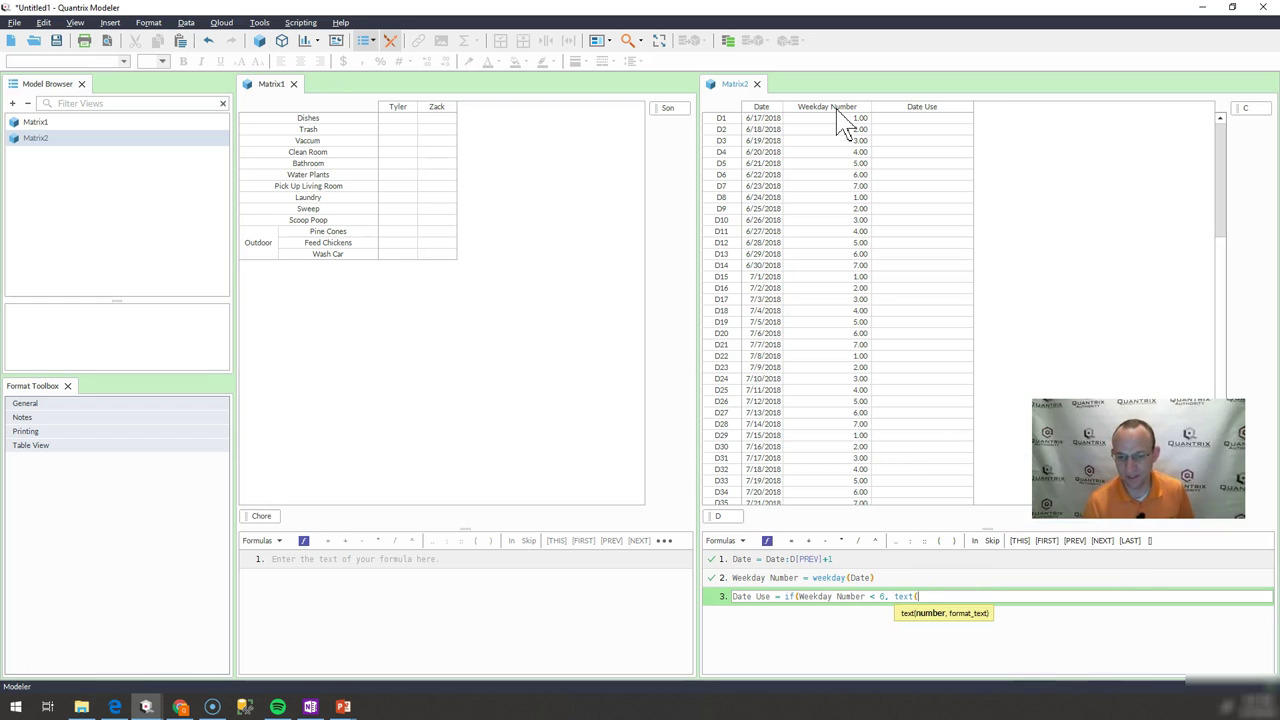
text(date()
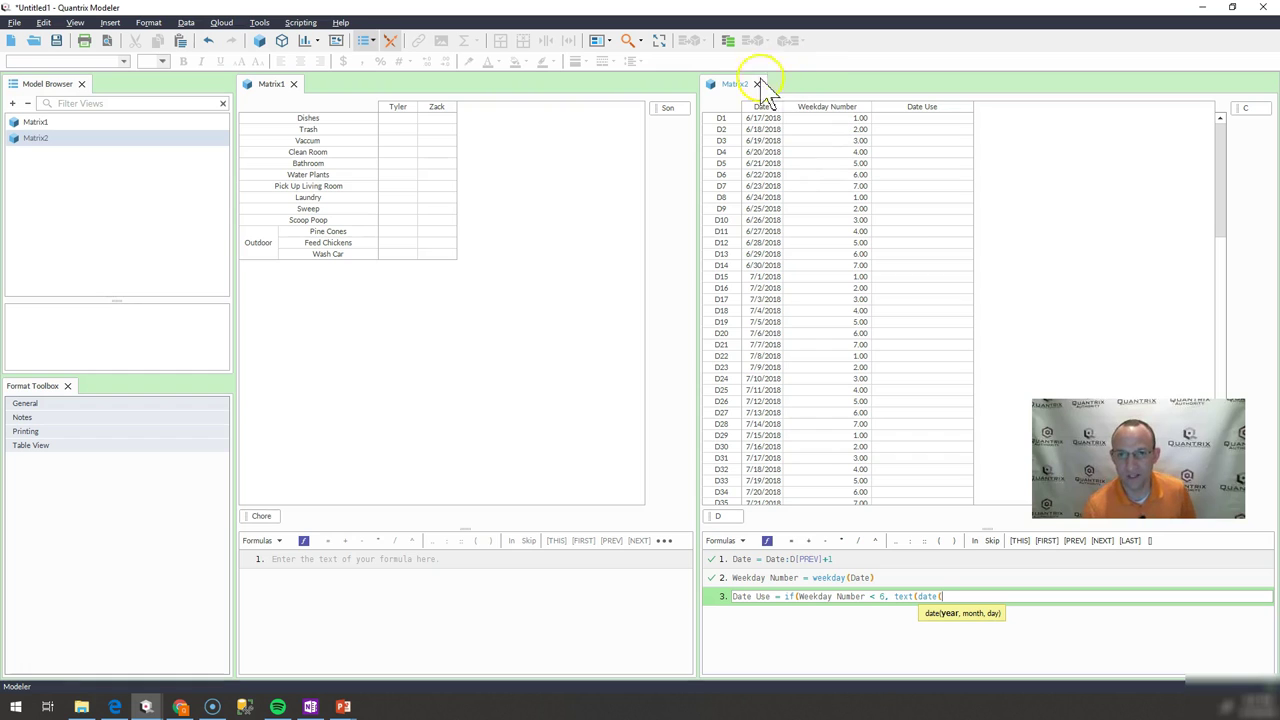
key(BackSpace)
key(BackSpace)
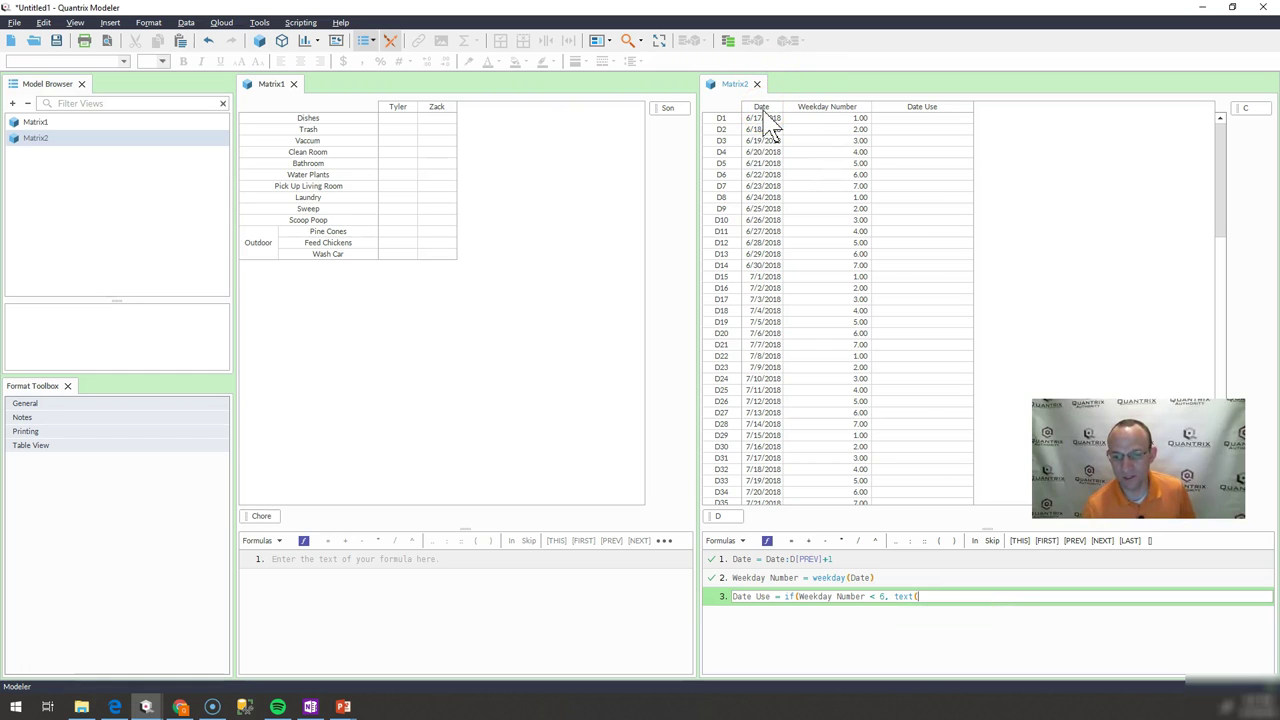
click(767, 113)
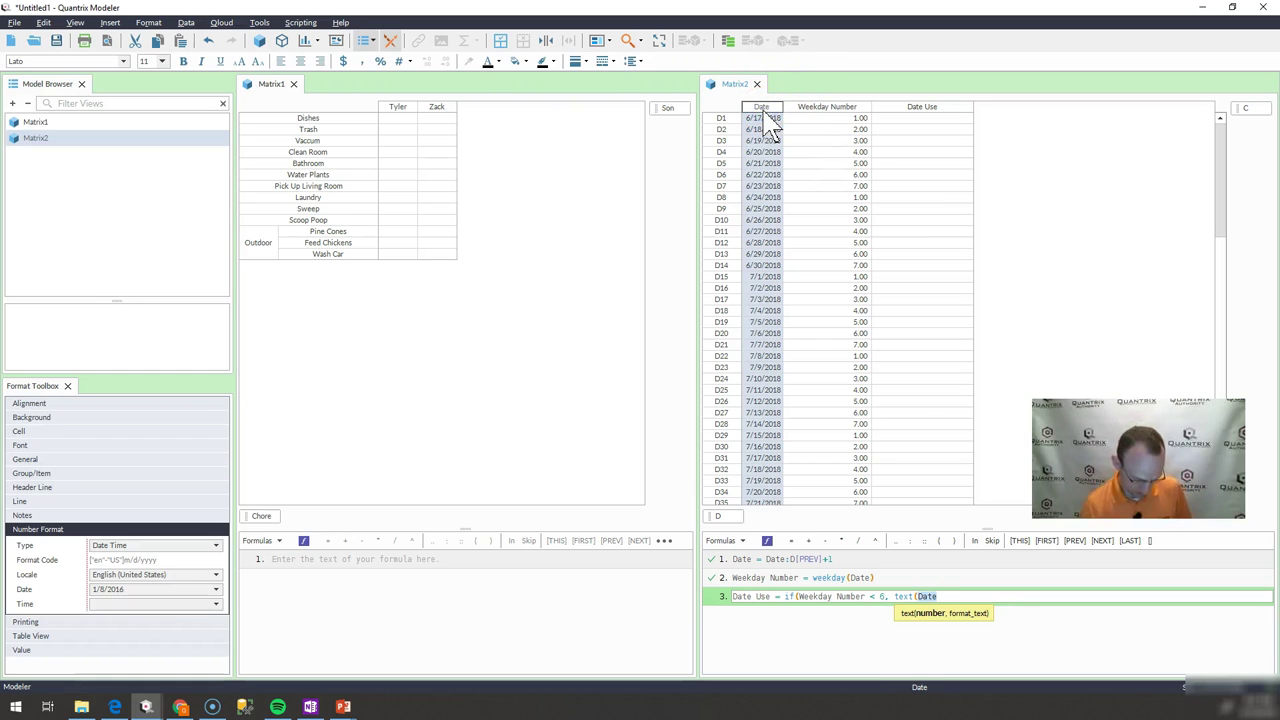
text(, "dd)
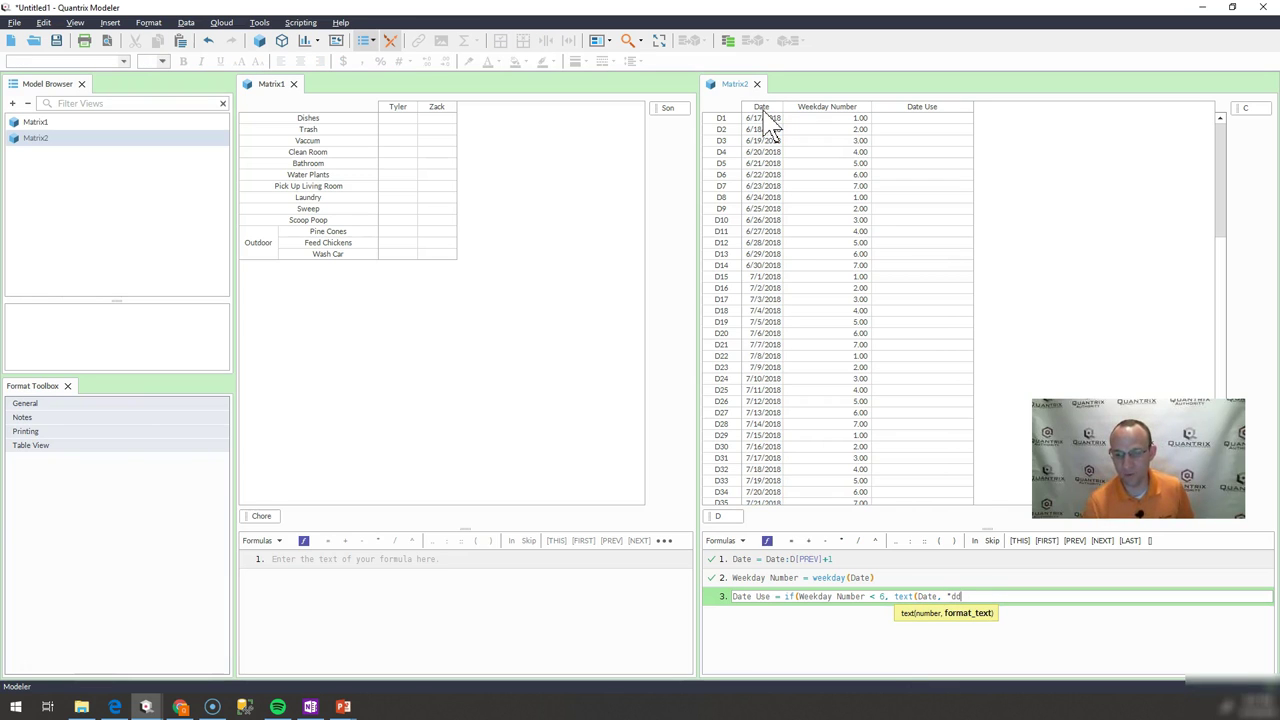
text(dd mmm d, yyy)
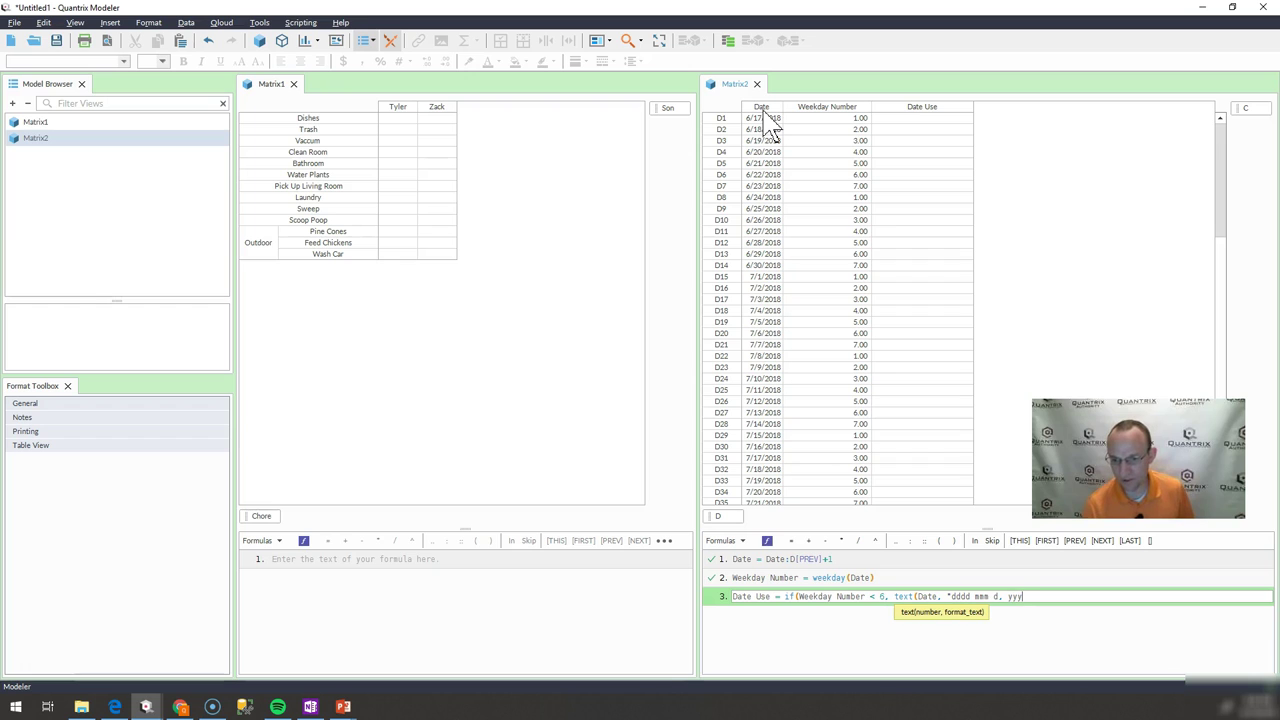
text(y"))
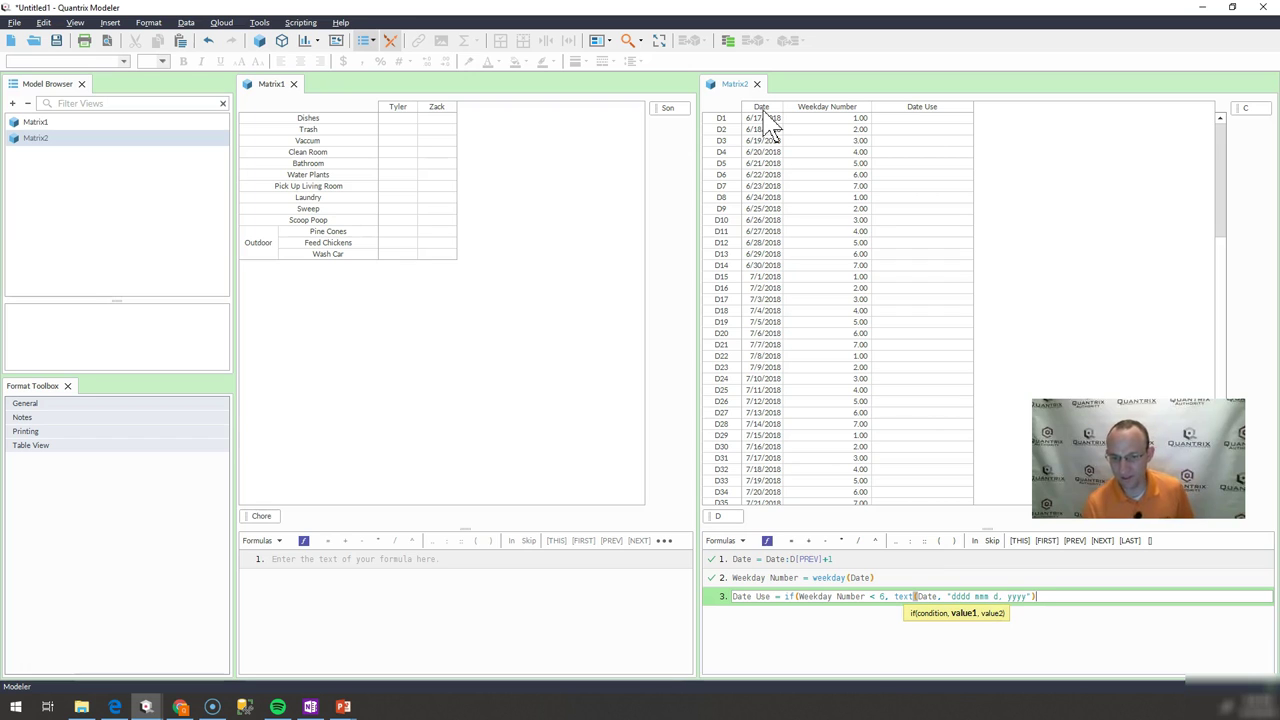
text(,)
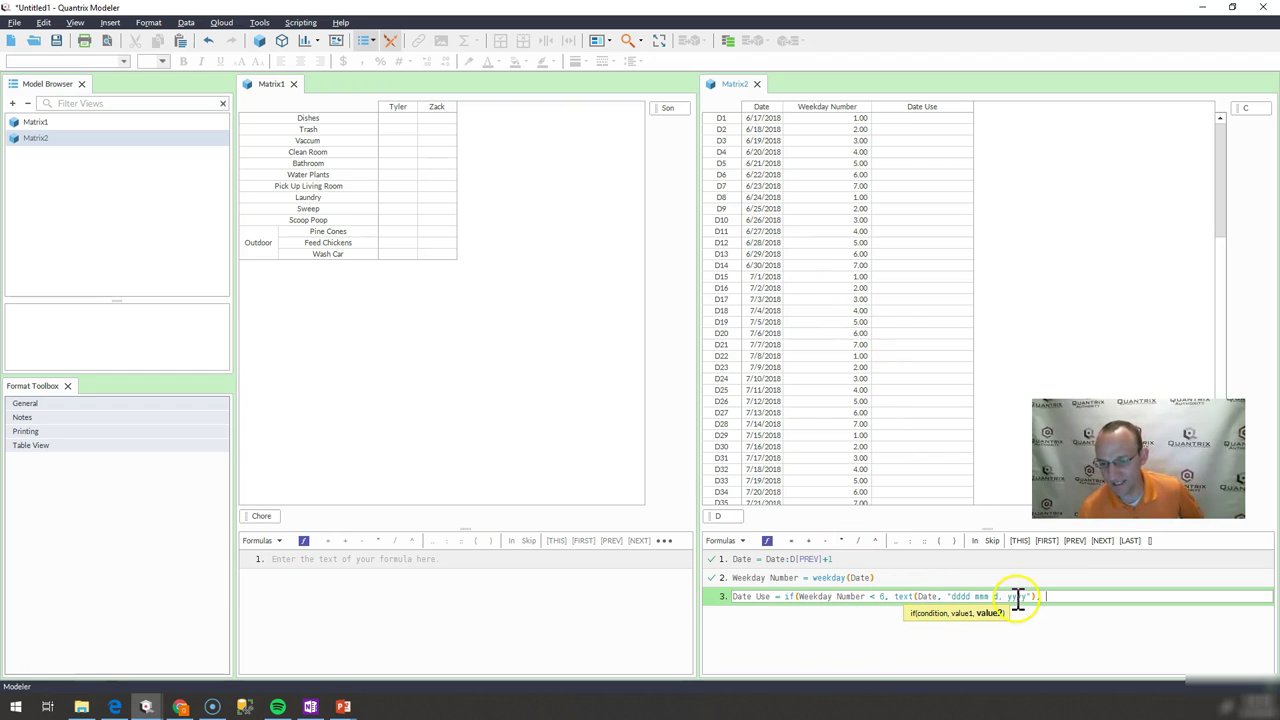
text(""))
key(Return)
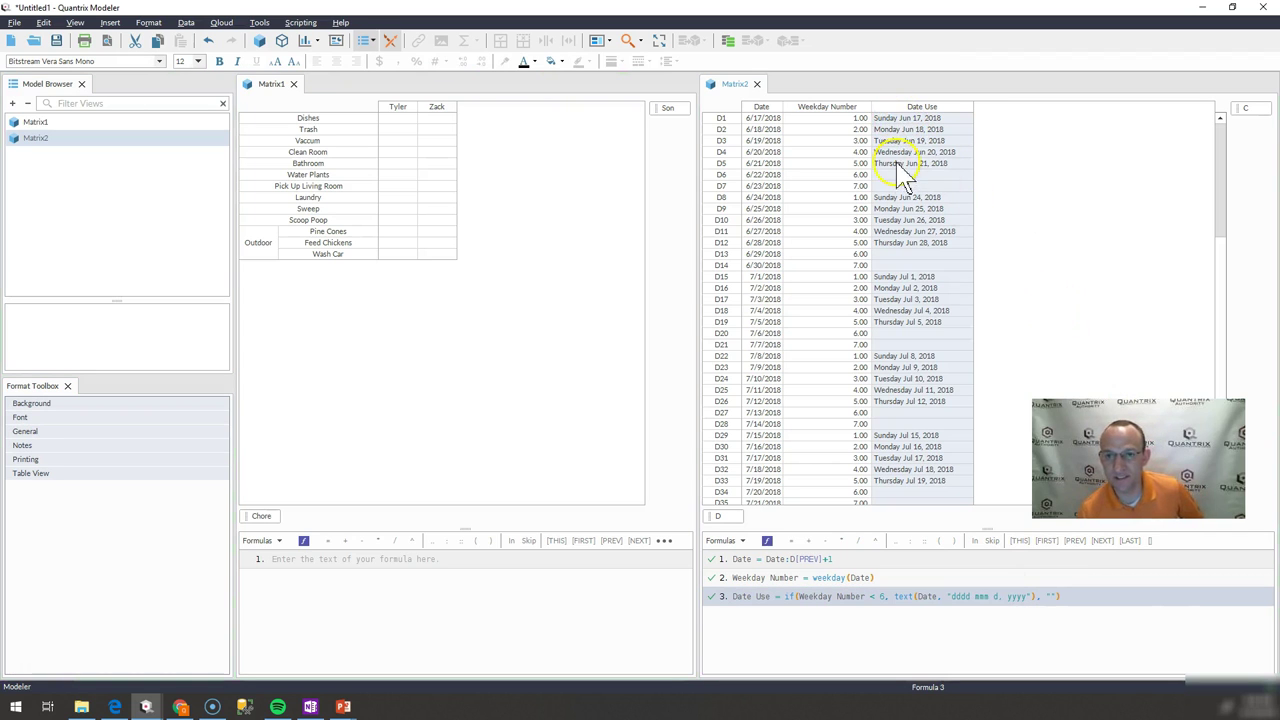
- Add the missing comma to the date format so dates read 'Sunday, Jun 17, 2018'
click(966, 597)
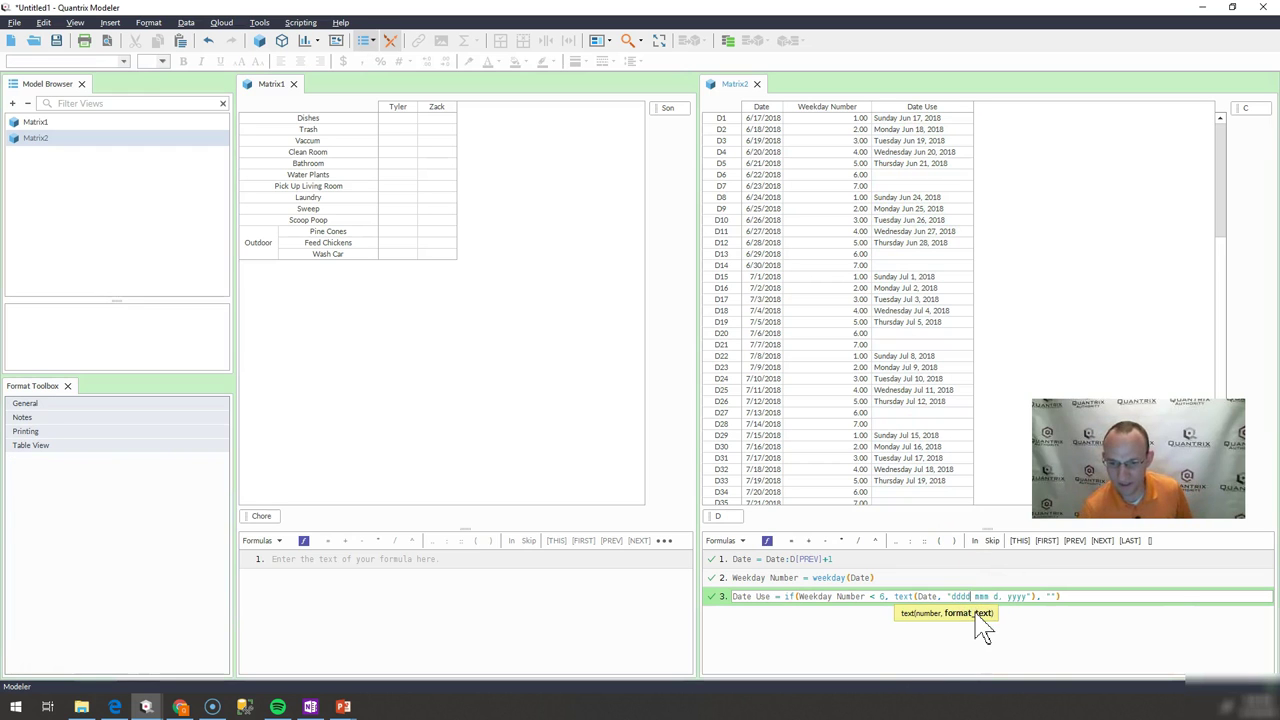
text(,)
key(Return)
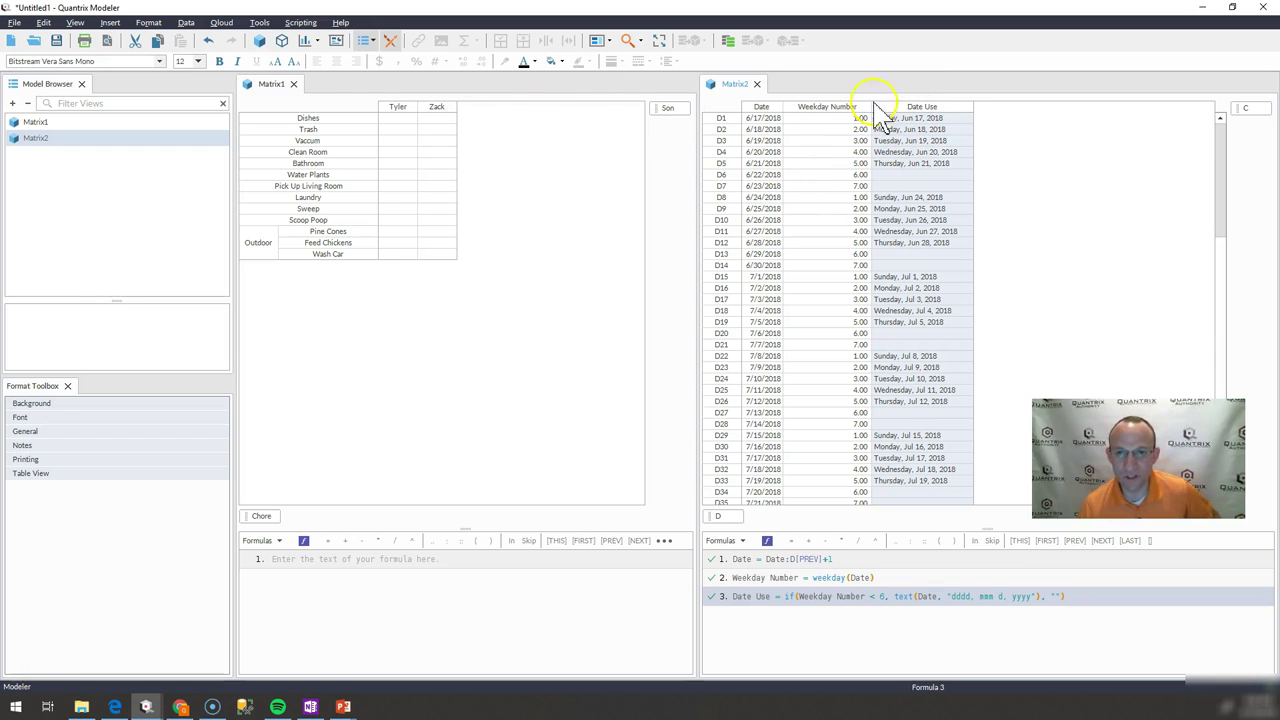
click(919, 108)
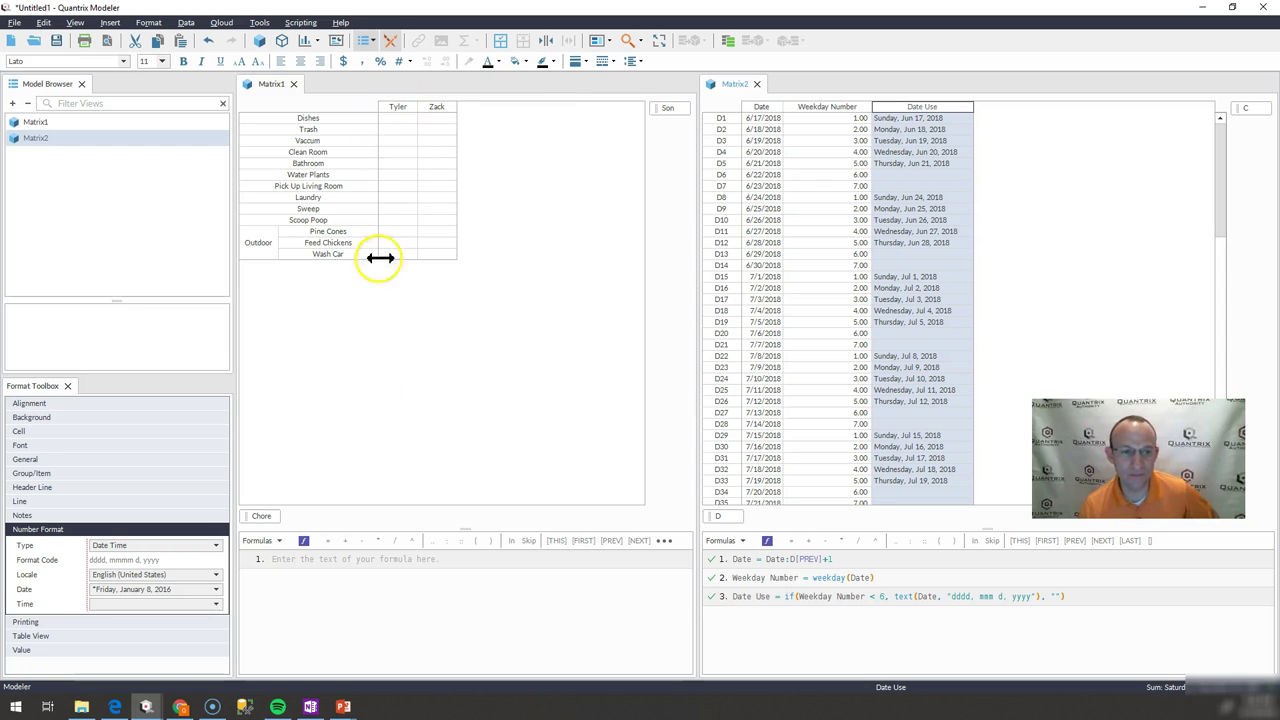
- Add a Matrix1 category whose items generate automatically from Matrix2::Date Use
click(264, 517)
key(Return)
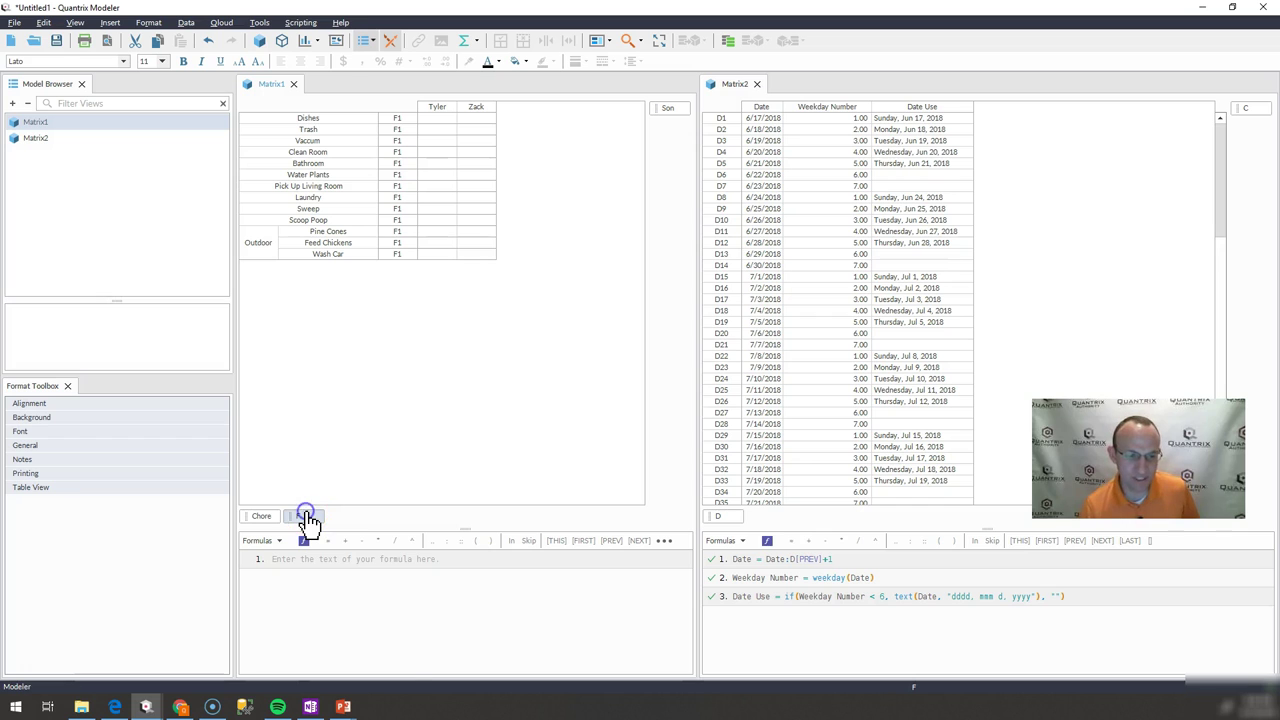
right_click(306, 518)
mouse_move(400, 584)
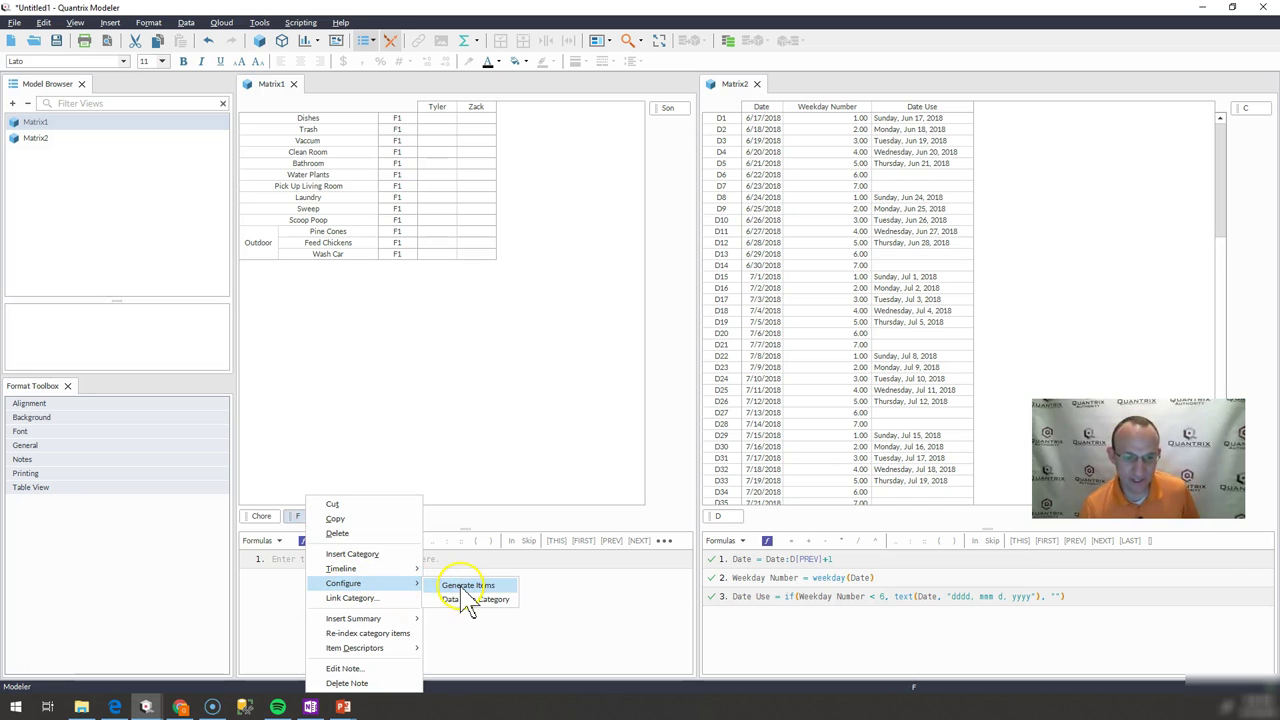
click(461, 587)
click(532, 268)
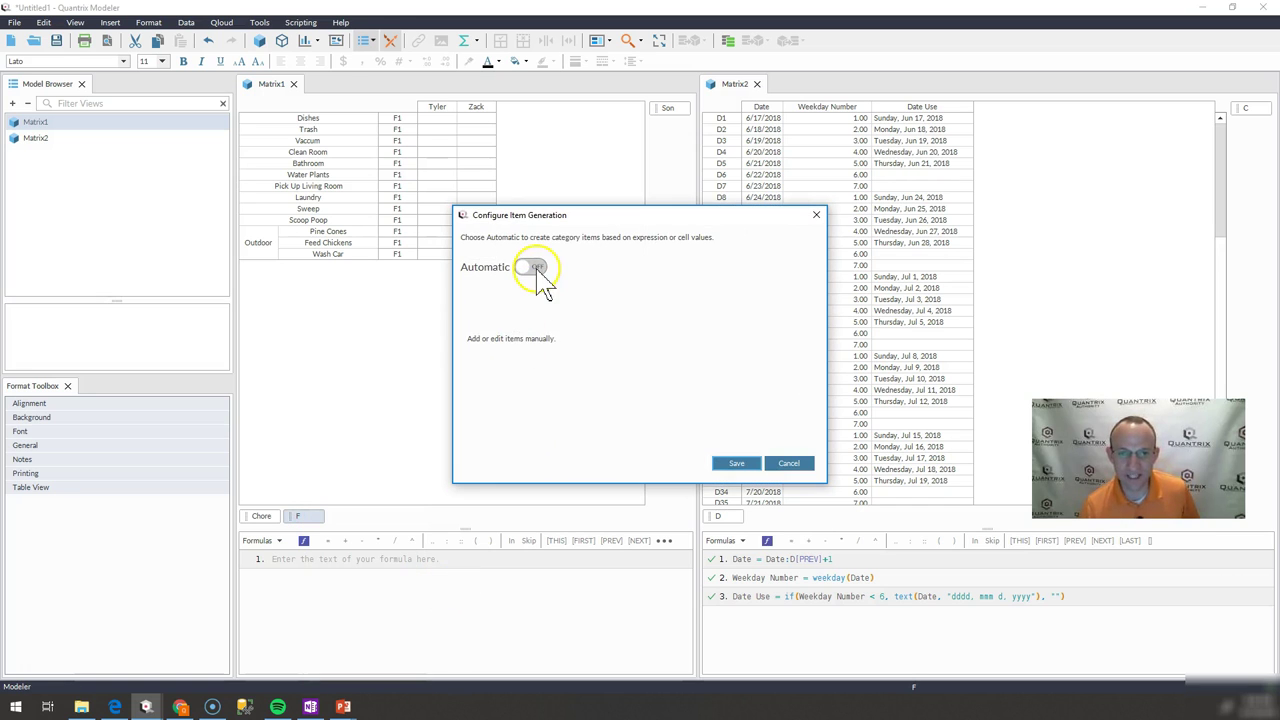
click(921, 107)
click(736, 463)
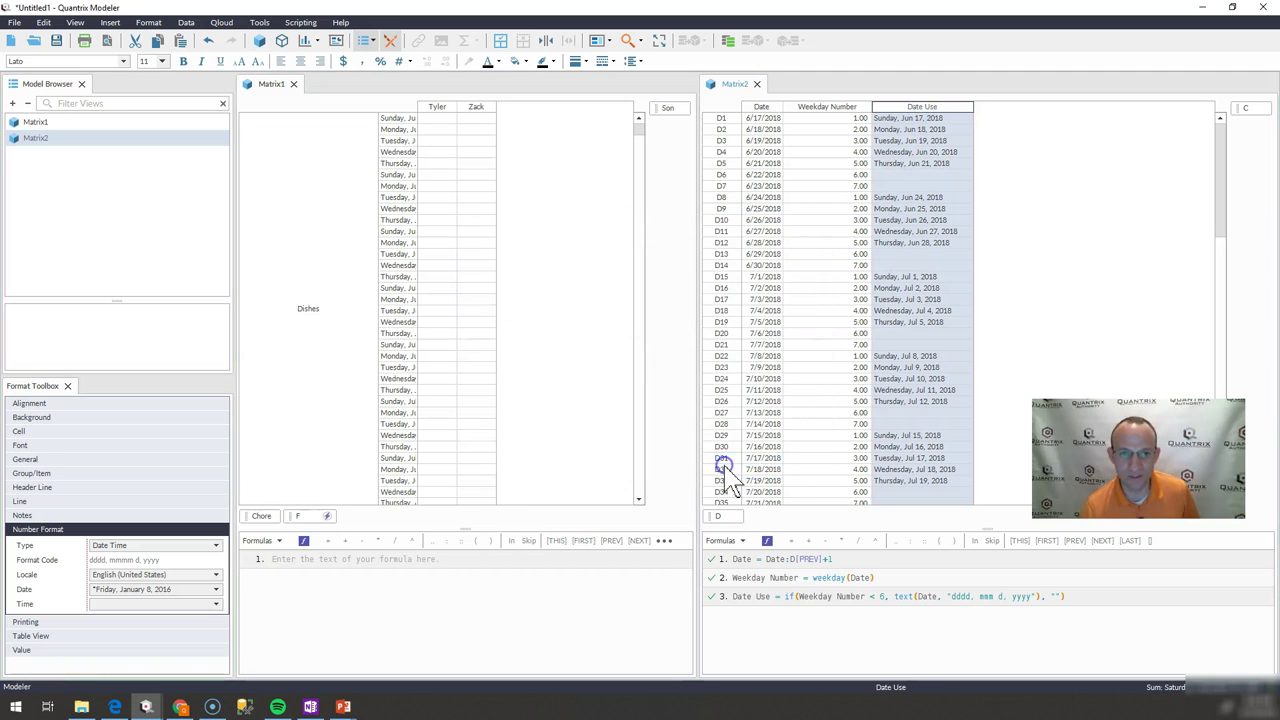
- Rename the category to Dates and lay it out as columns over Tyler and Zack
click(305, 517)
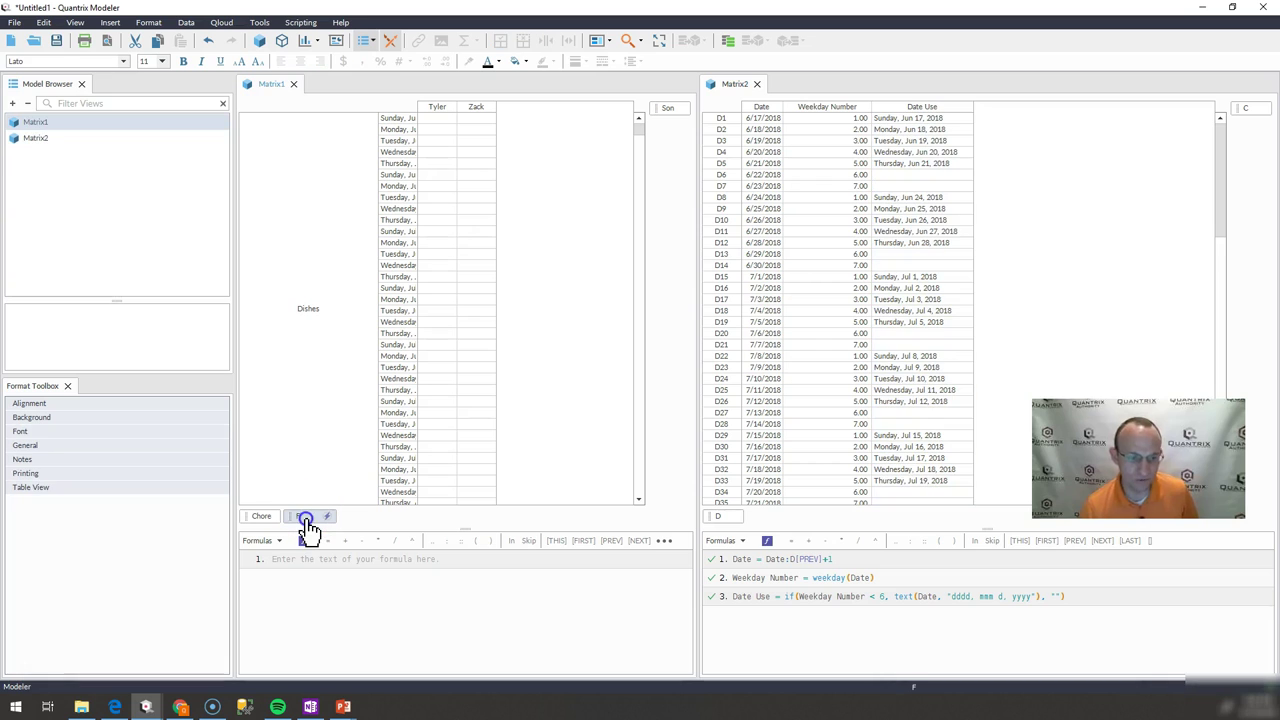
text(Dates)
key(Return)
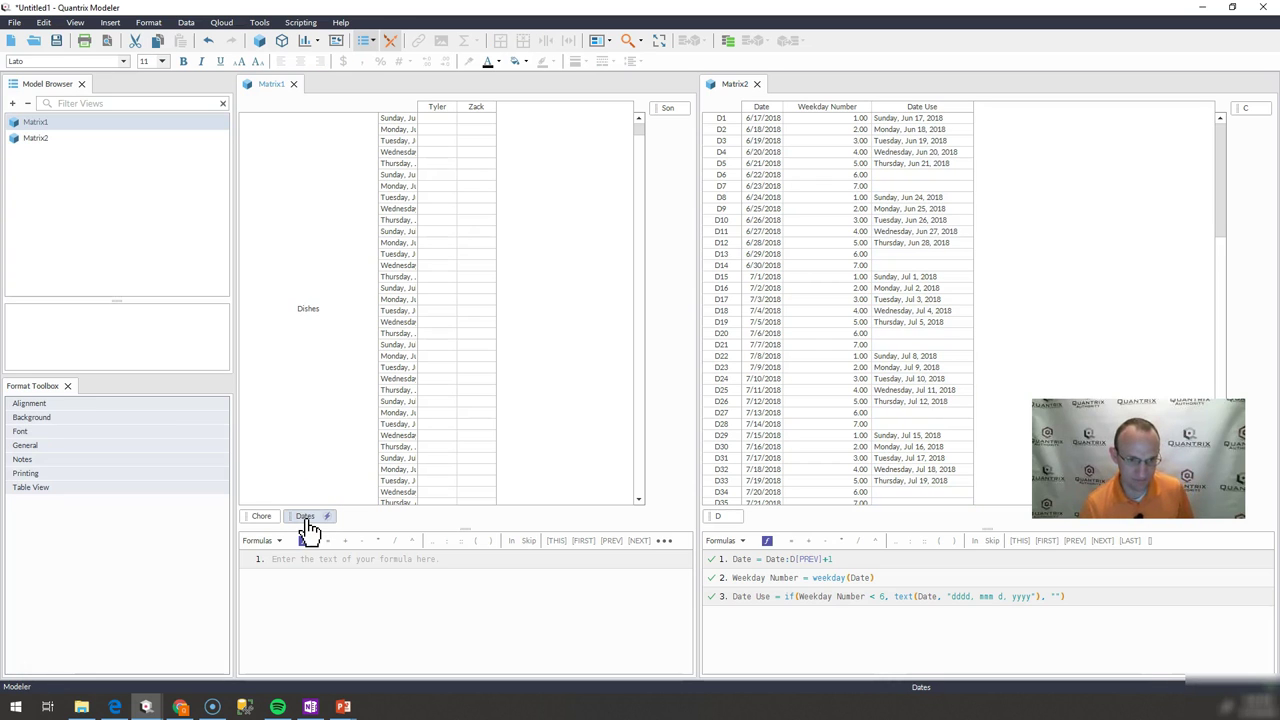
drag(308, 530, 660, 142)
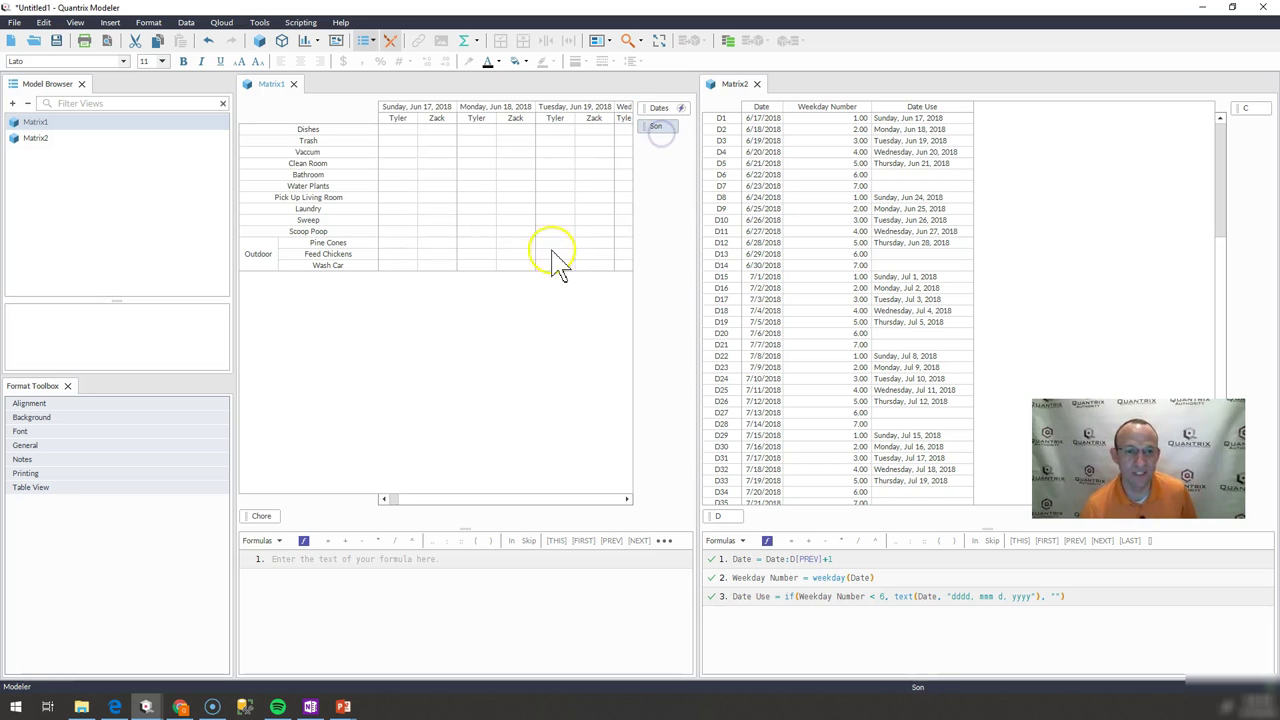
click(431, 106)
- Widen Matrix1 to show more date columns, stepping through dates up to Sunday, Jun 24, 2018
key(Right)
key(Right)
key(Right)
key(Right)
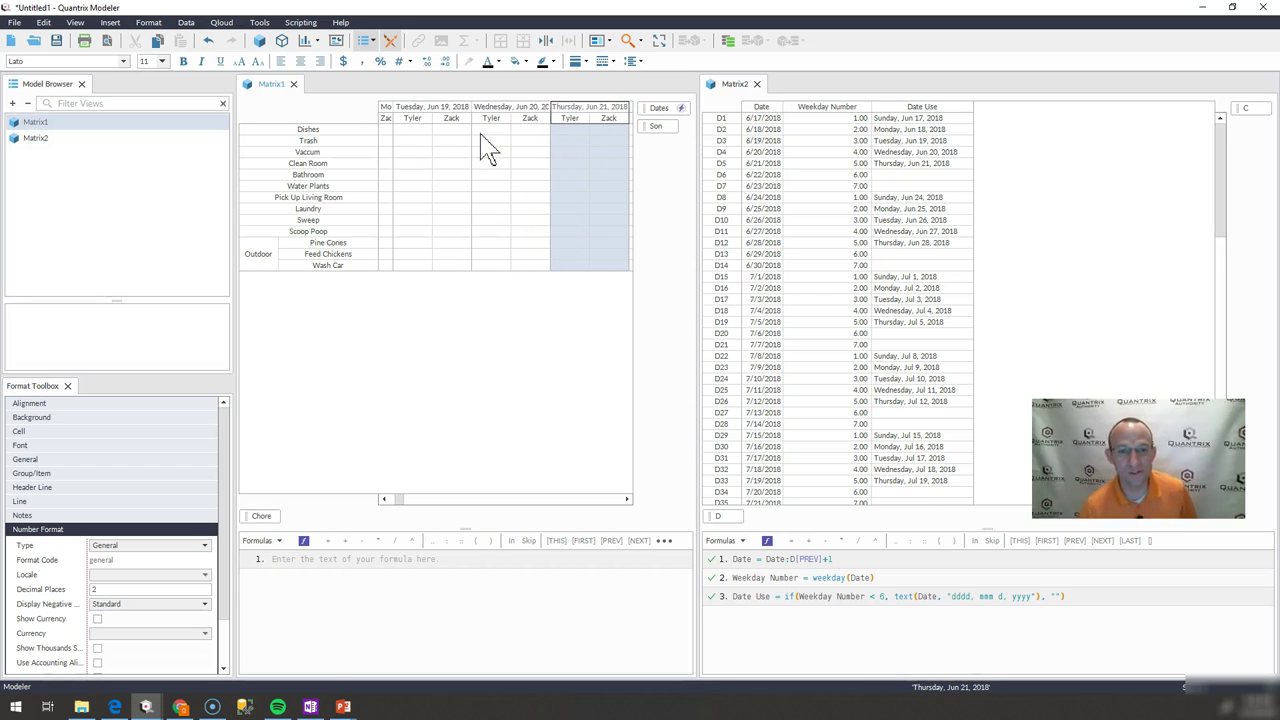
key(Right)
click(582, 108)
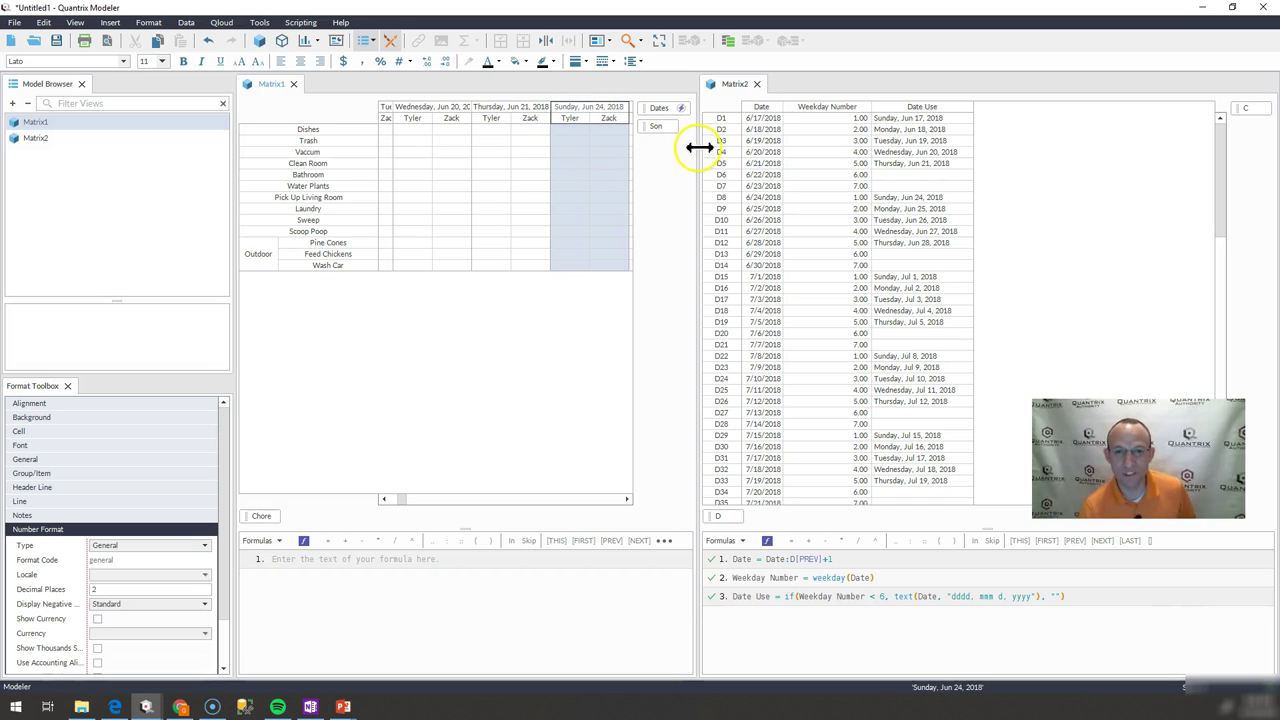
drag(698, 146, 859, 151)
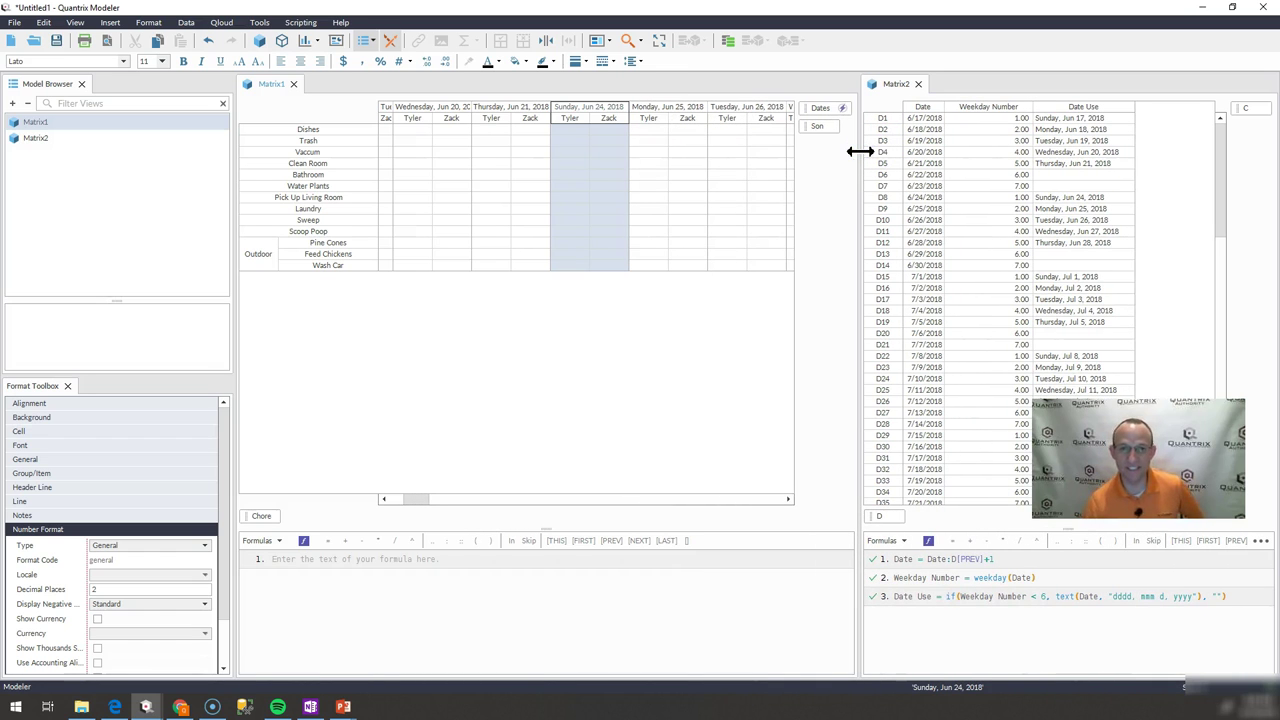
click(507, 108)
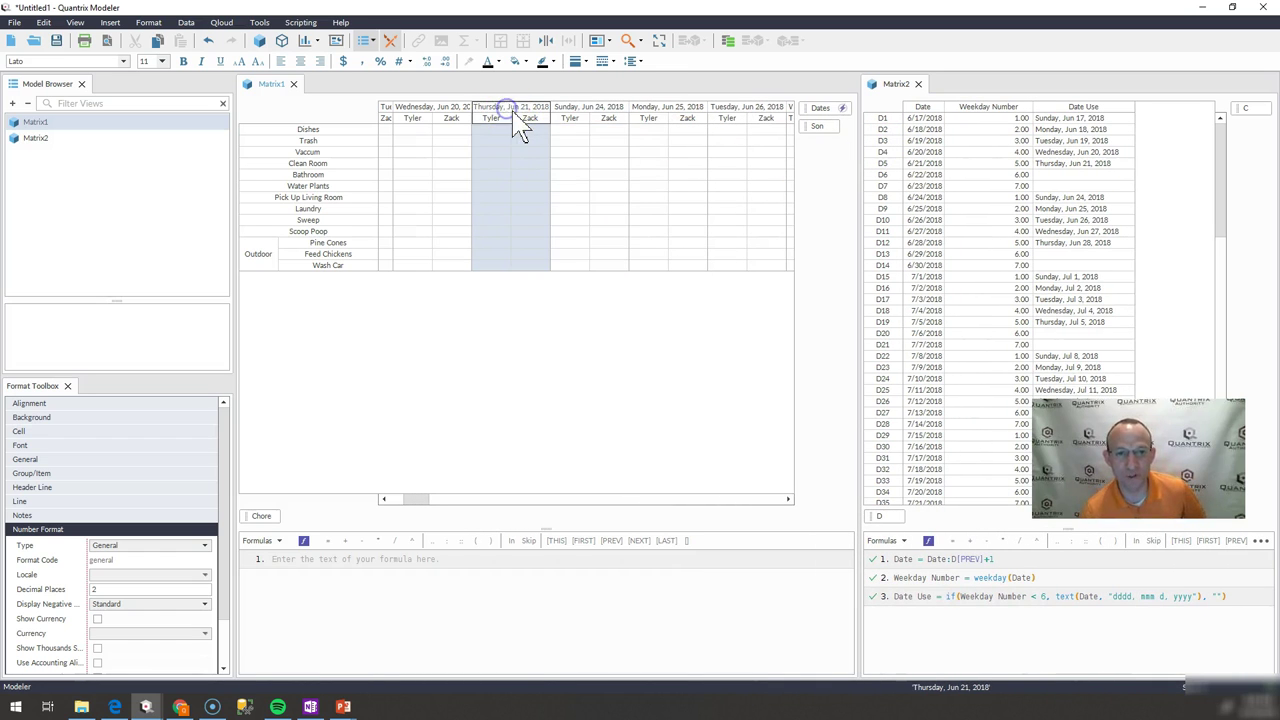
key(Left)
key(Left)
key(Left)
key(Left)
key(Right)
key(Right)
key(Right)
key(Right)
key(Right)
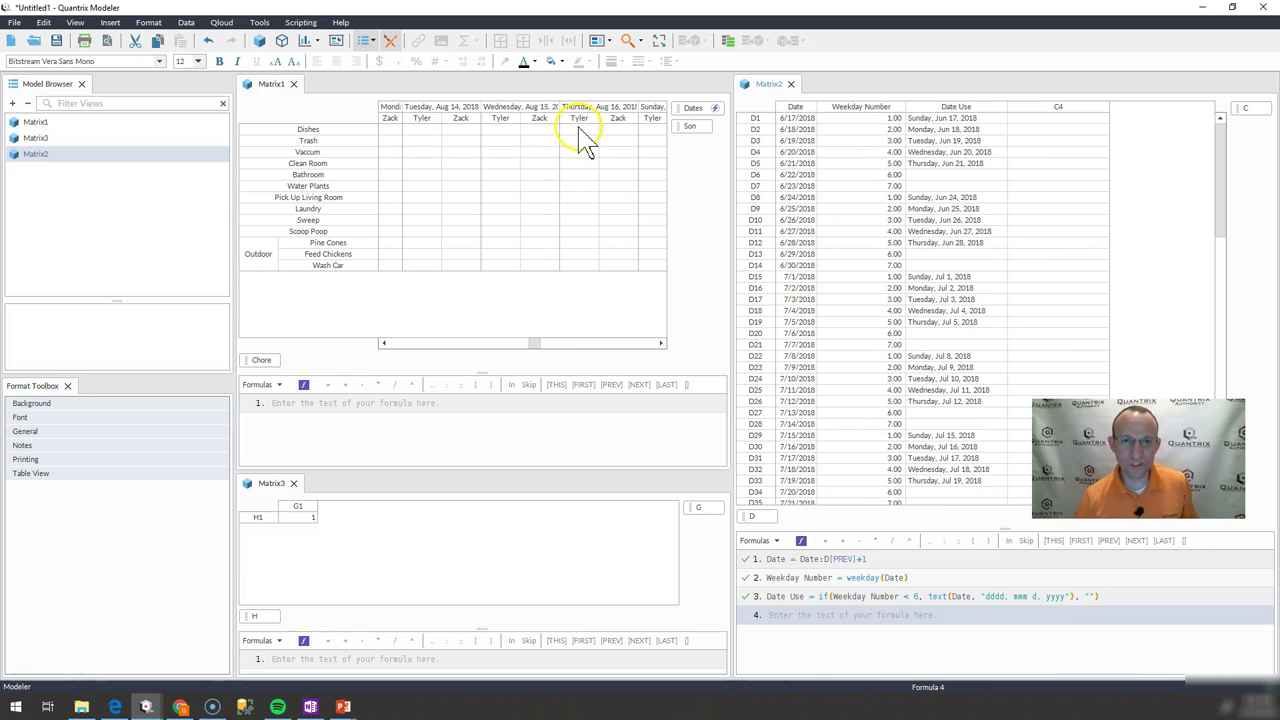
- Review Matrix3's cell, the first date columns and Date Use cells, then select the empty C4 column
click(309, 518)
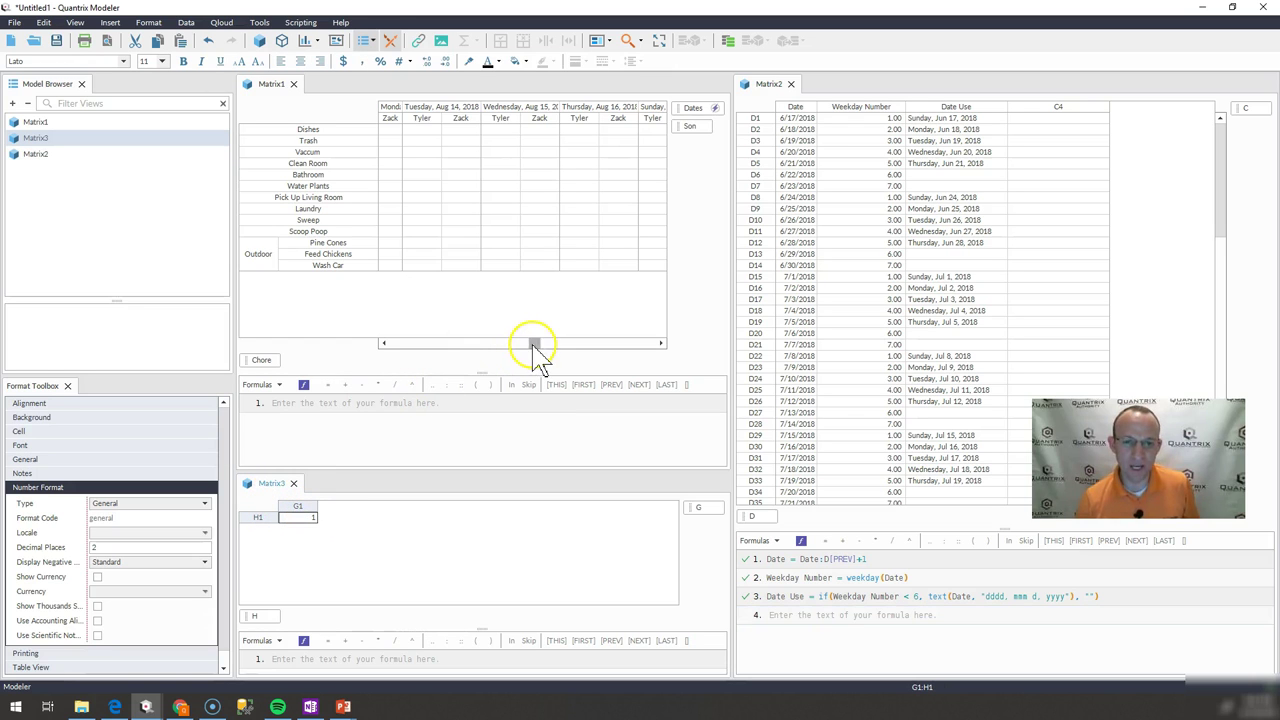
drag(535, 344, 380, 358)
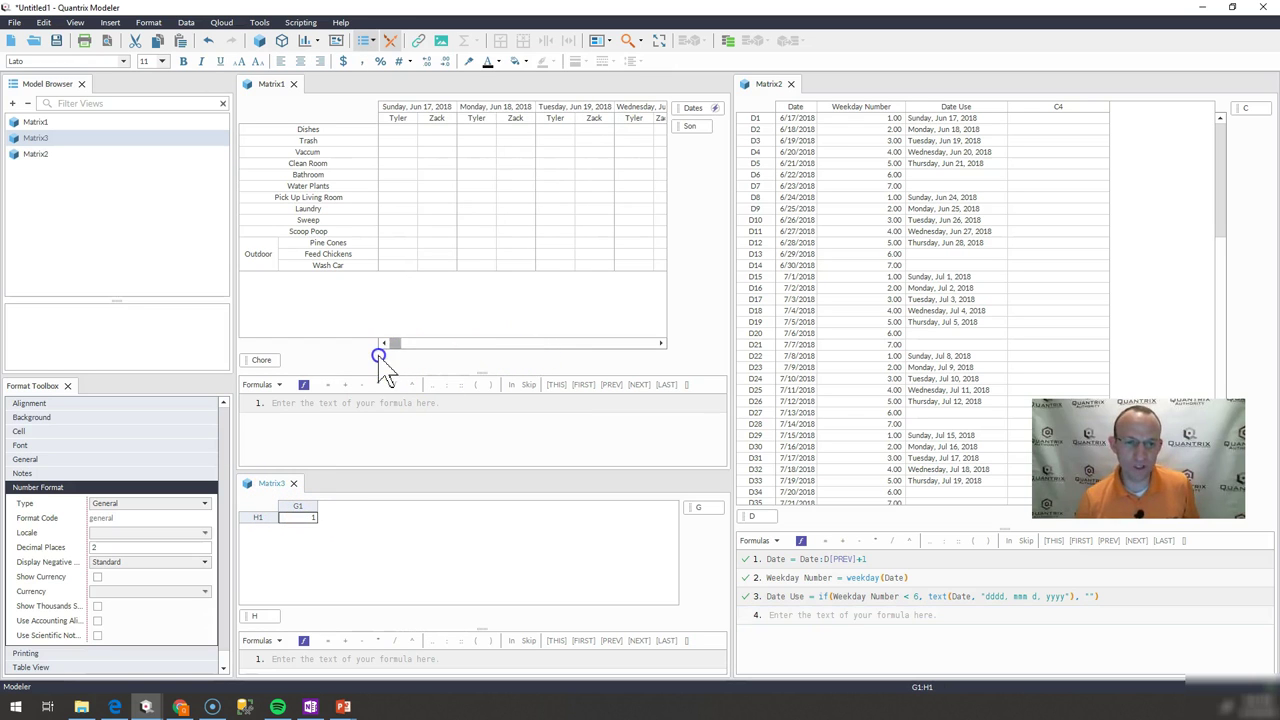
click(303, 520)
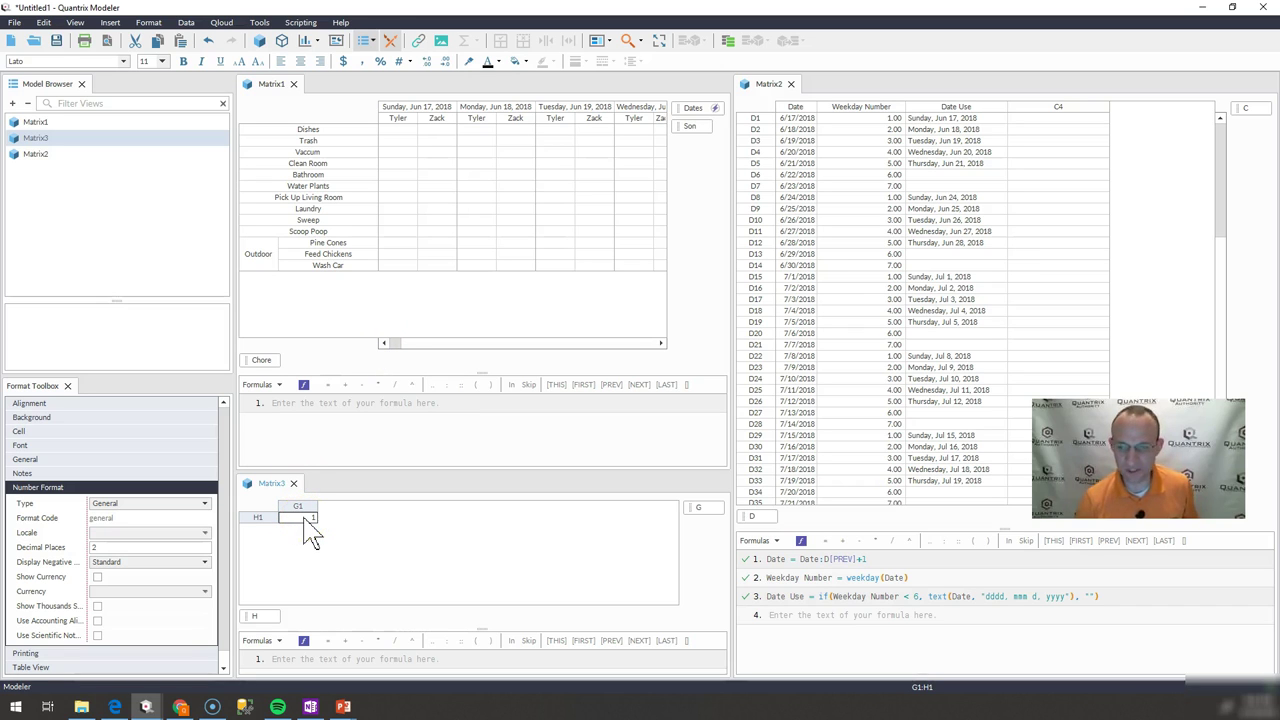
click(433, 106)
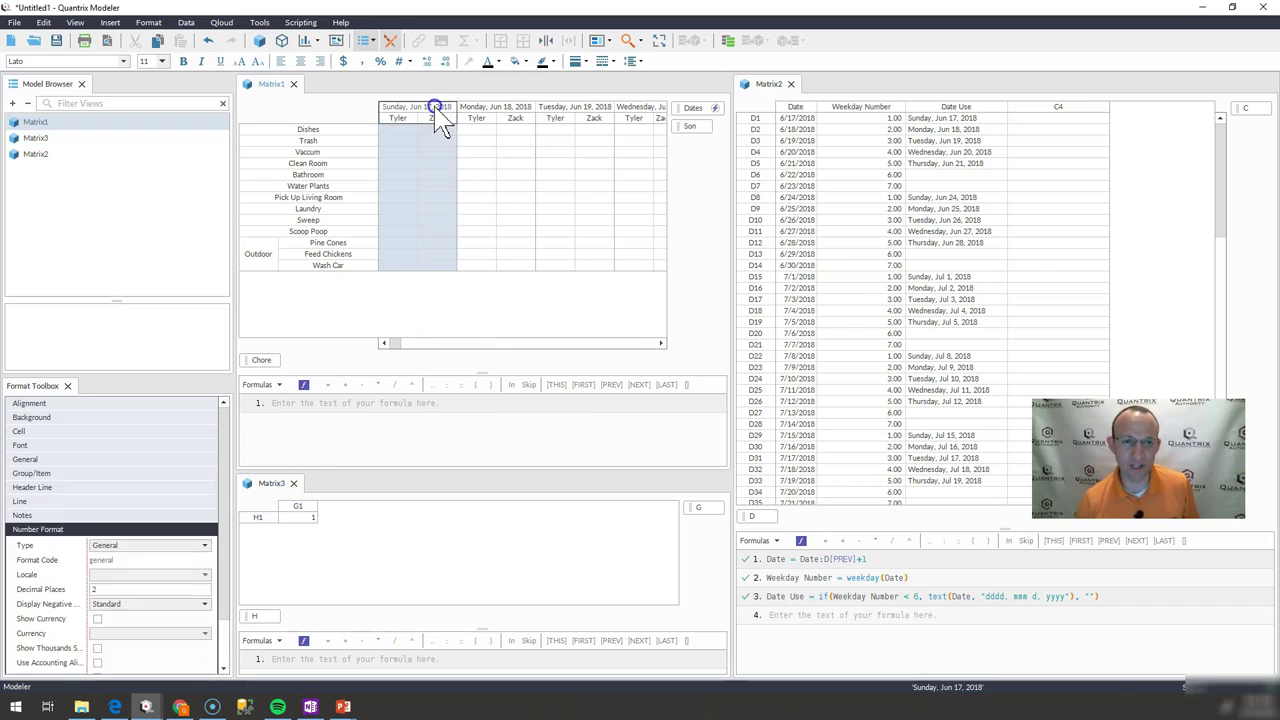
drag(440, 118, 526, 118)
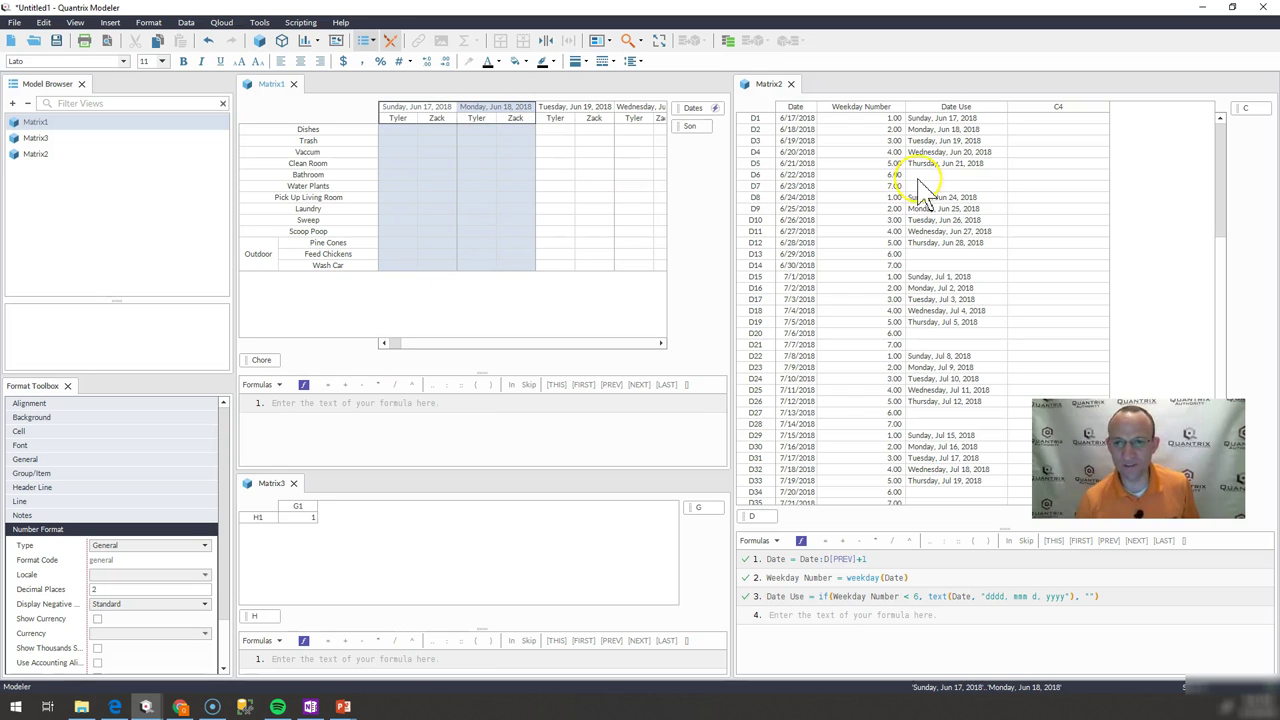
drag(955, 121, 958, 163)
drag(955, 231, 958, 325)
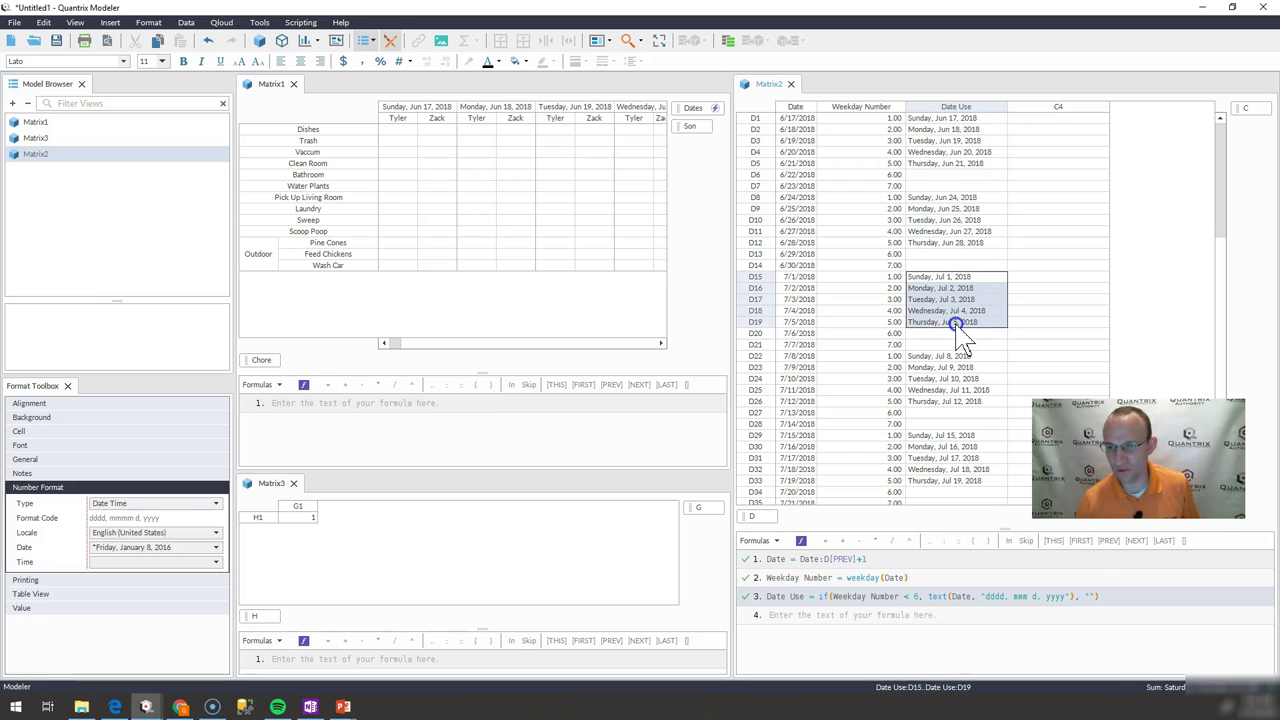
click(1037, 108)
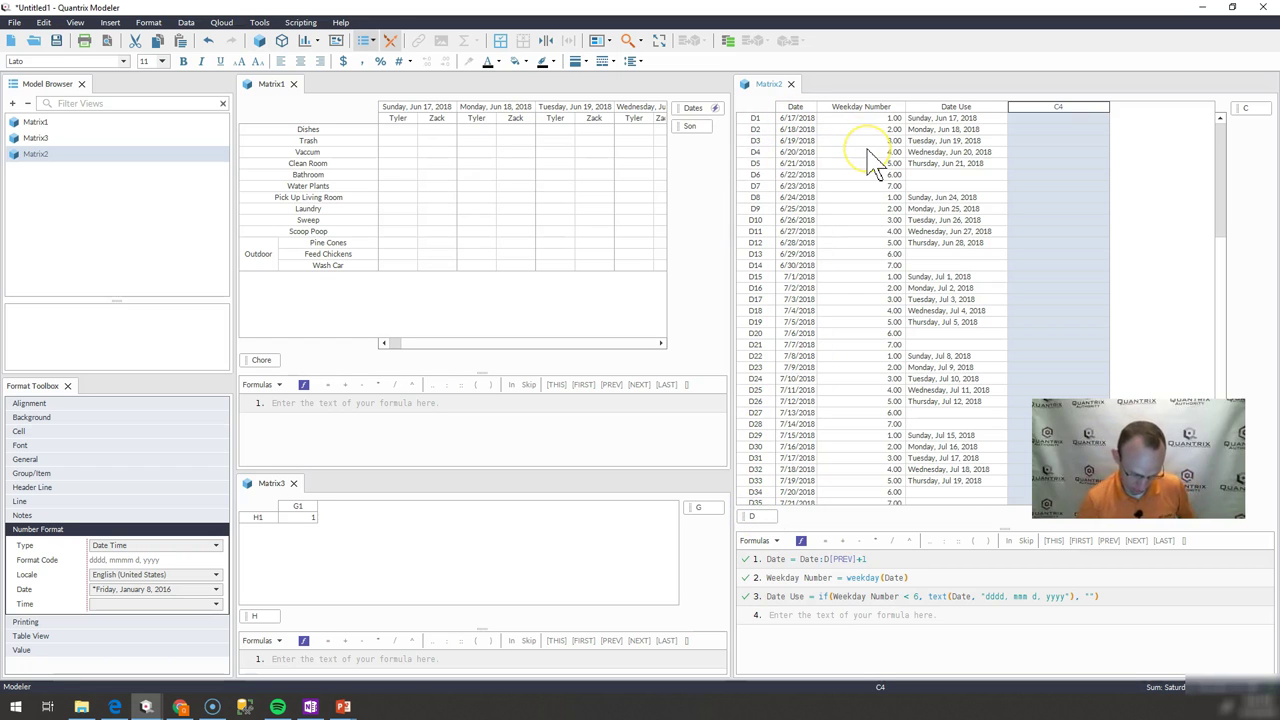
- Enter C4 = #D and format C4 as a plain Number
text(= #D)
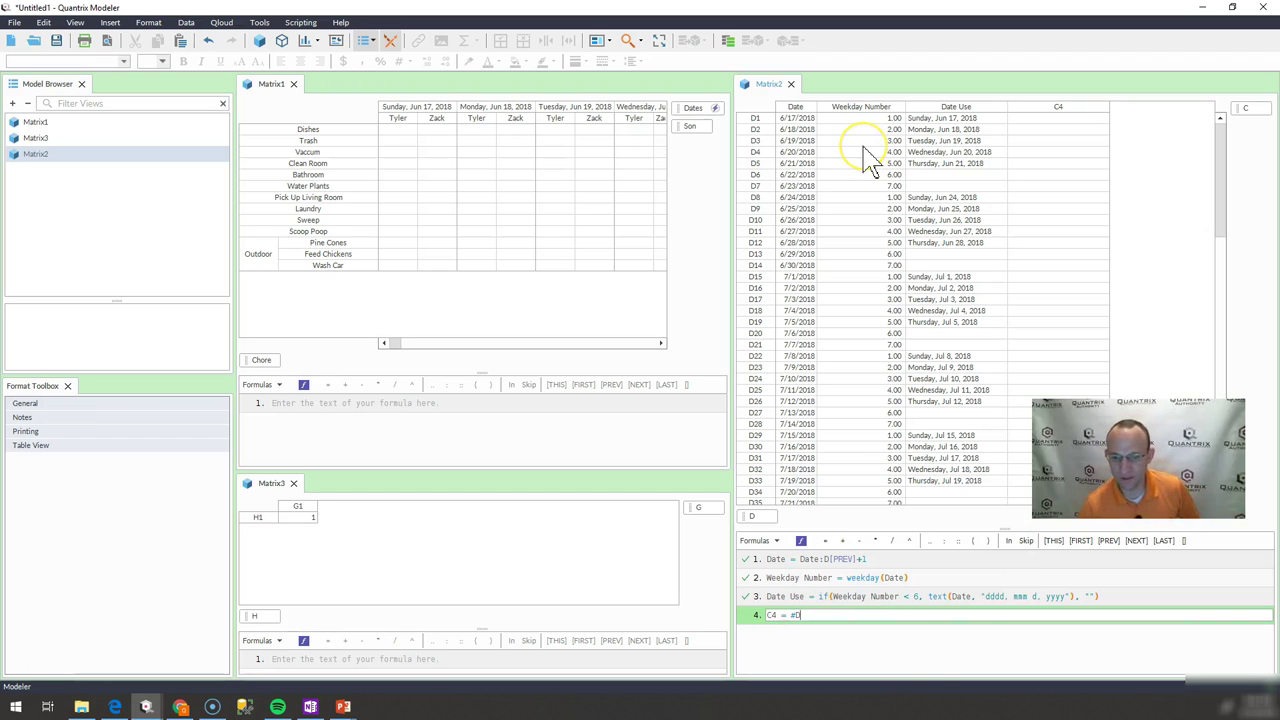
key(Return)
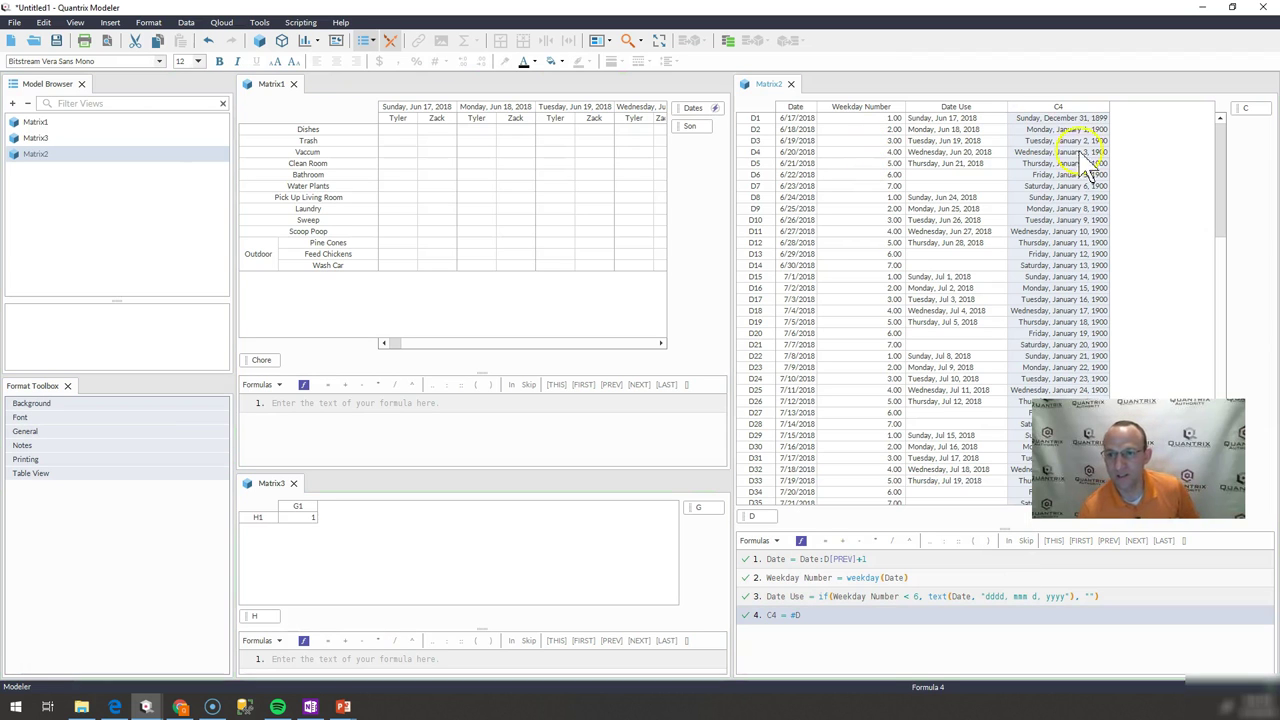
click(1055, 107)
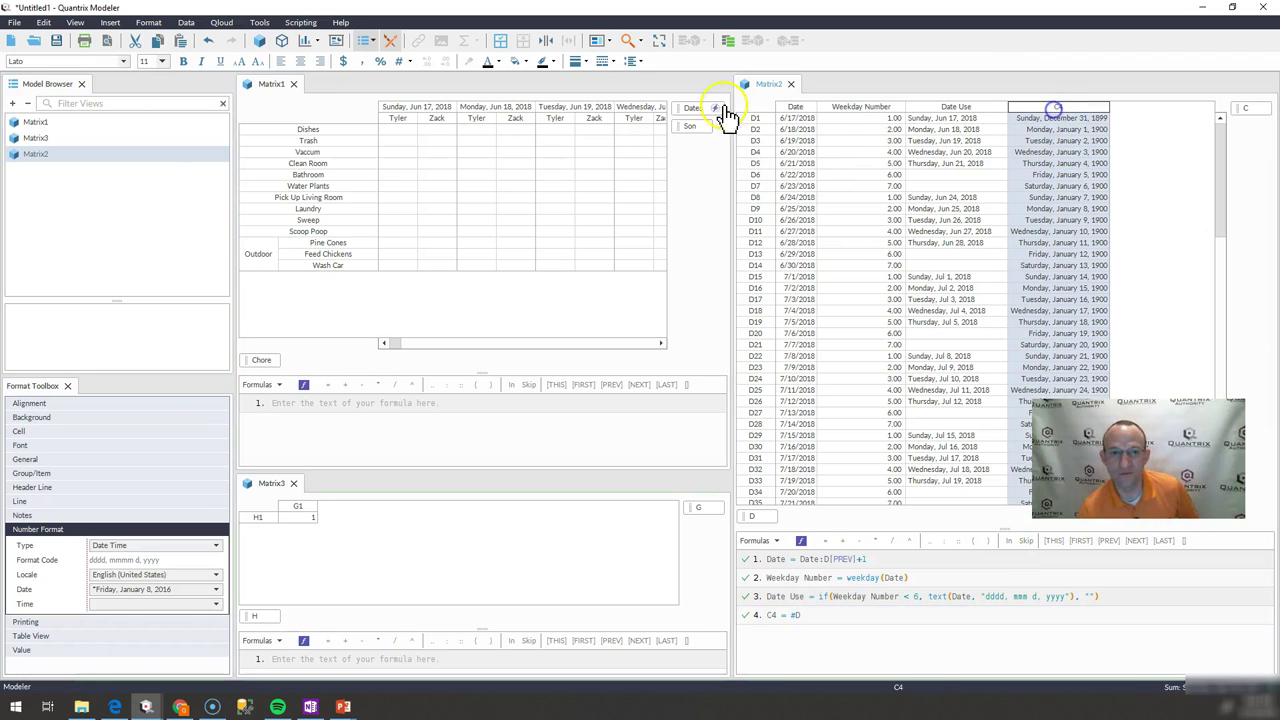
click(362, 61)
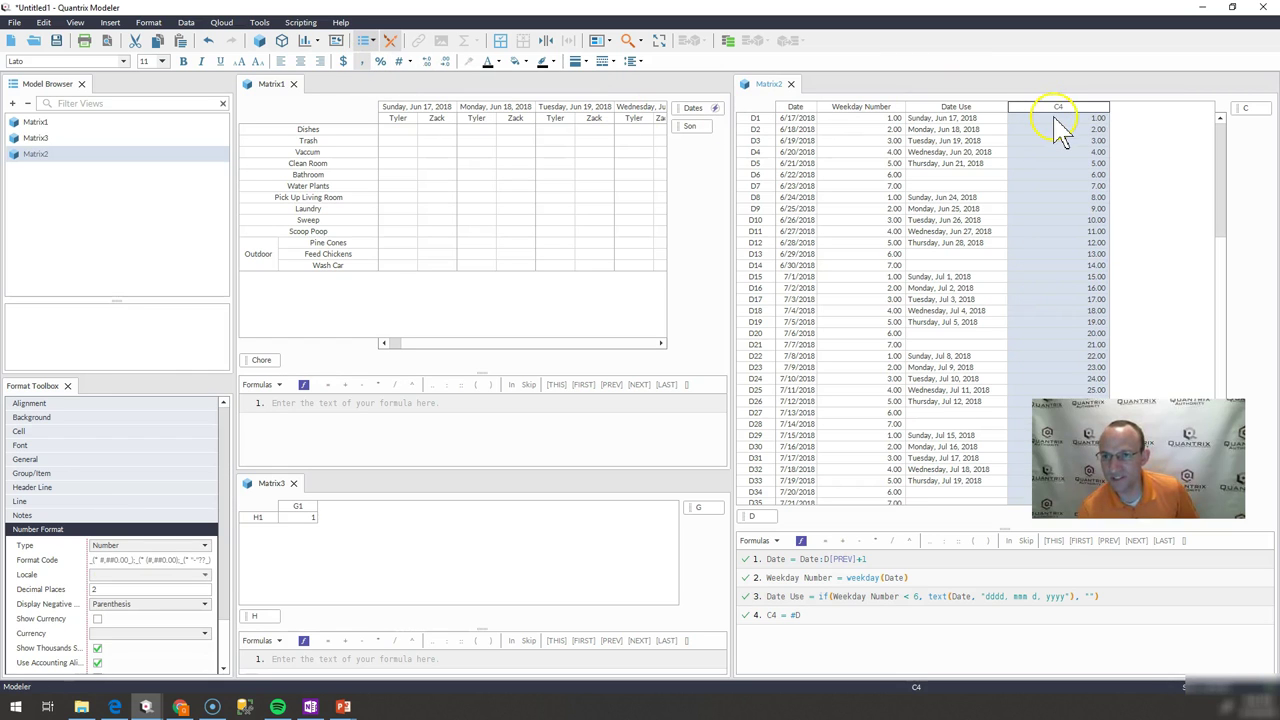
drag(1055, 118, 1060, 257)
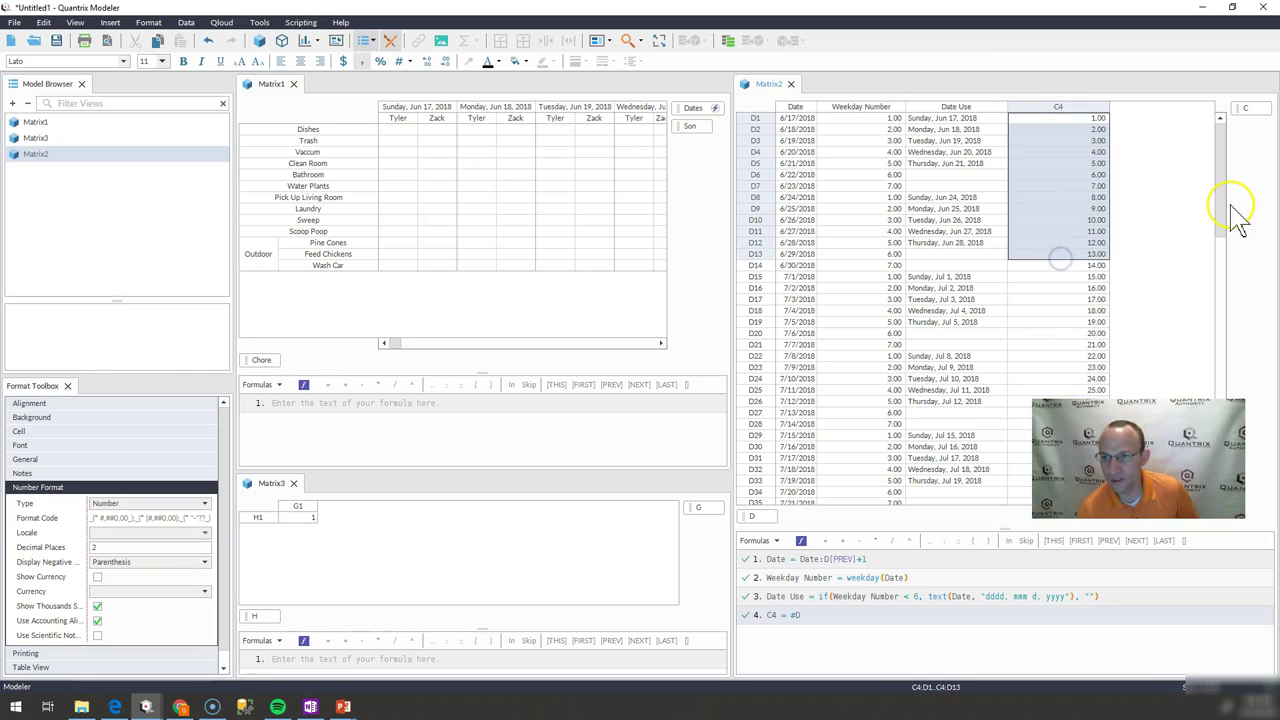
drag(1223, 214, 1255, 518)
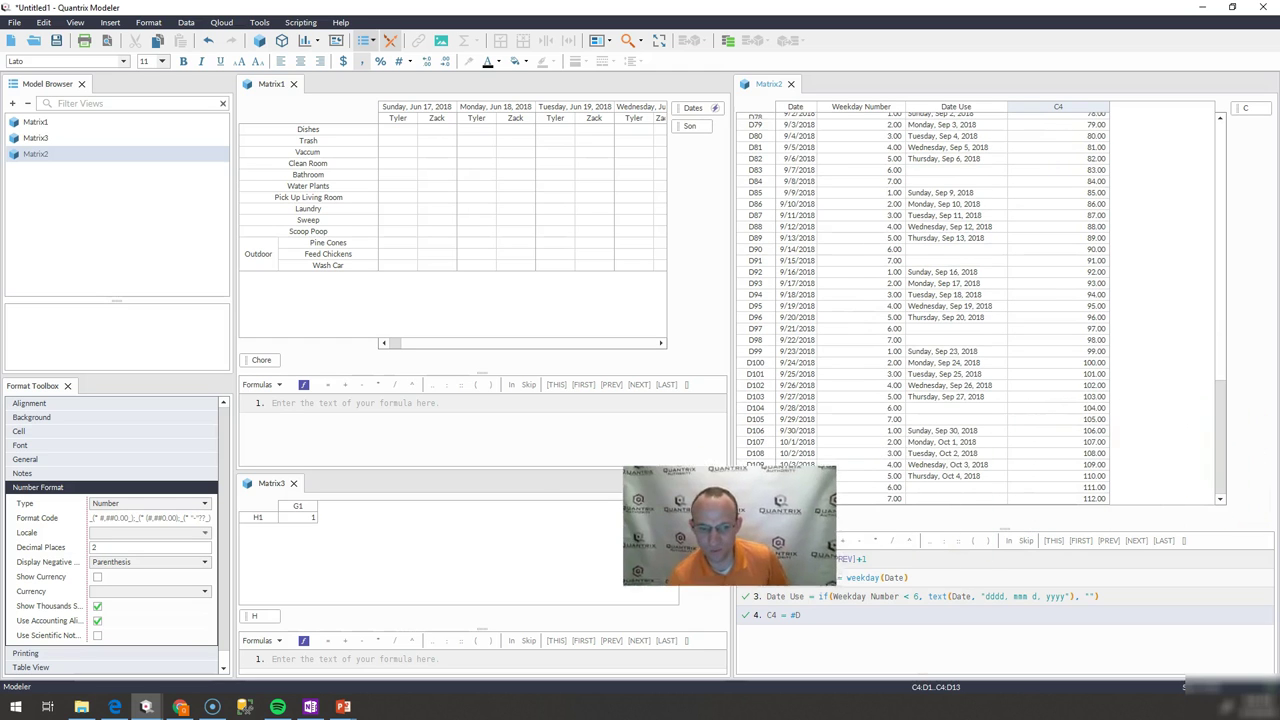
drag(1220, 457, 1192, 163)
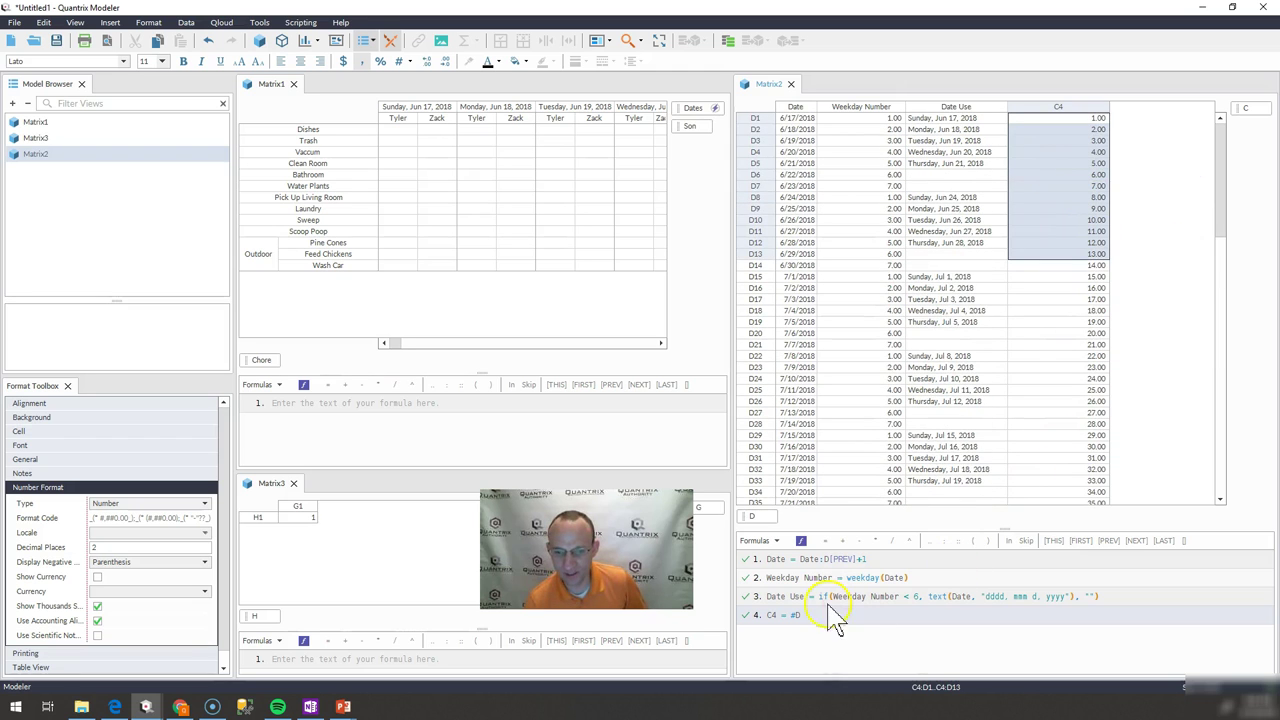
- Change C4 to int(#D / 7) + 1 so weeks number 1, 2, 3 down the dates
click(788, 617)
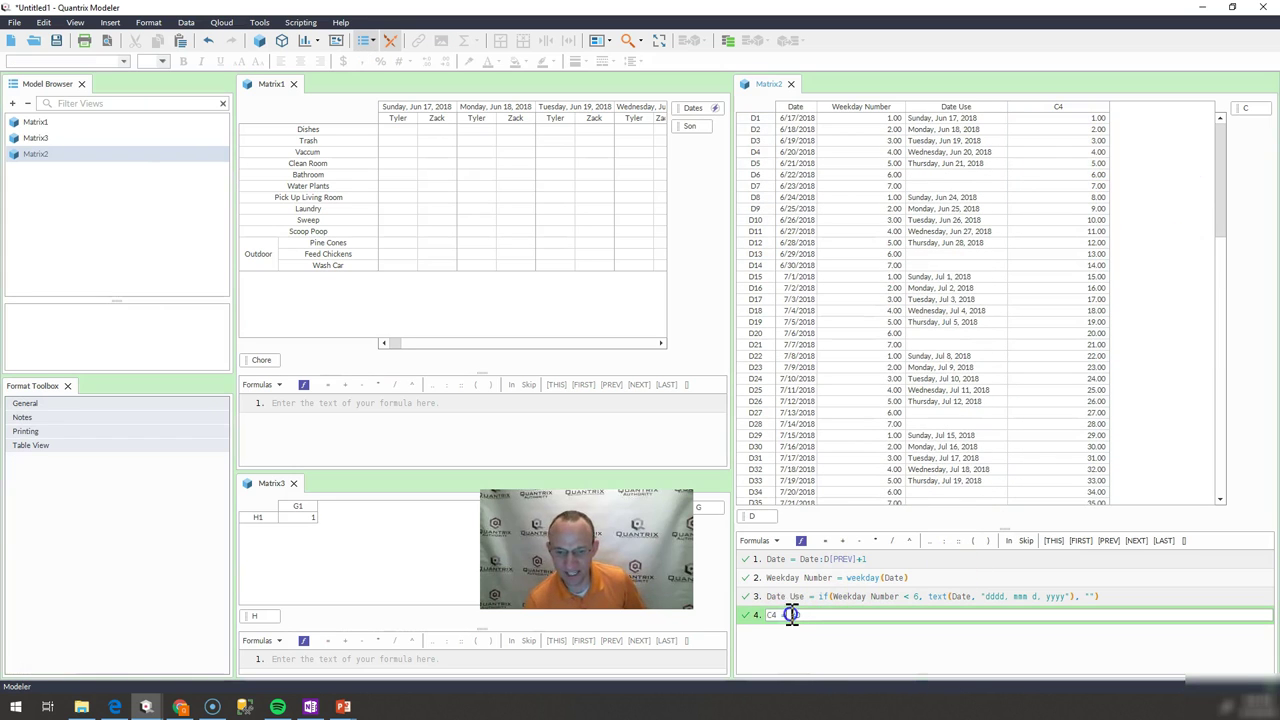
text(int(#D )
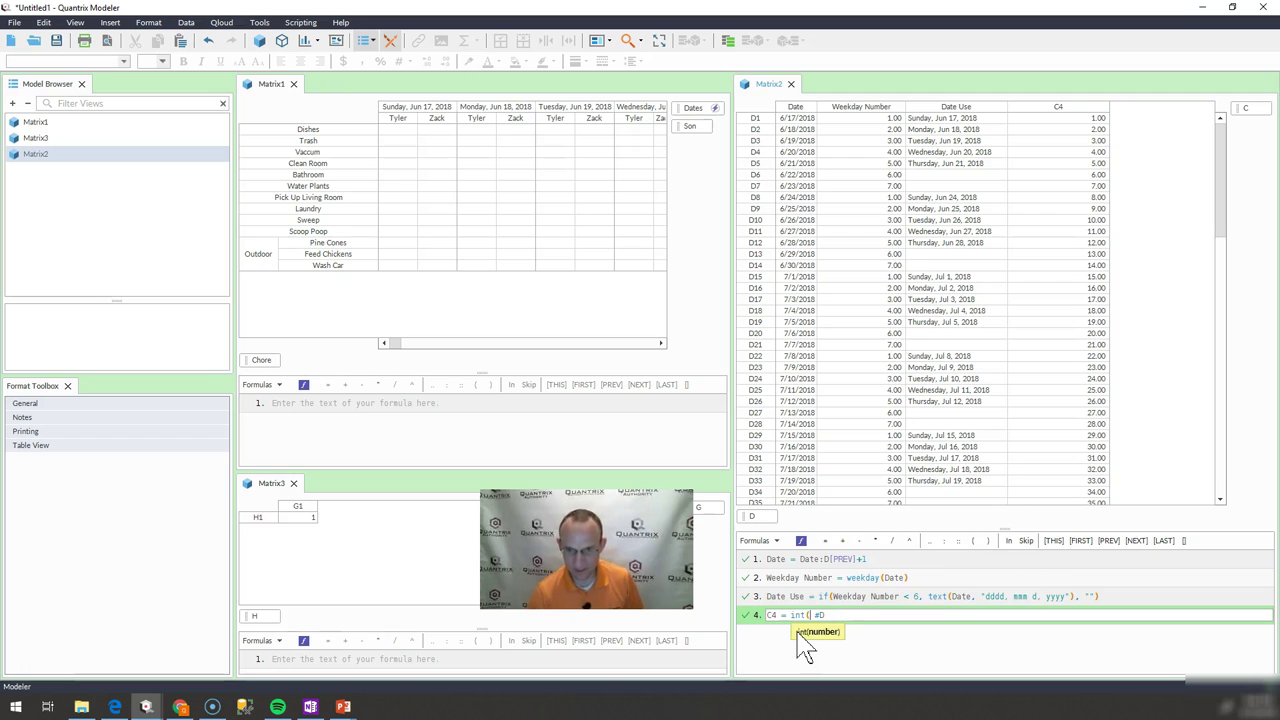
text(/ 7))
key(Return)
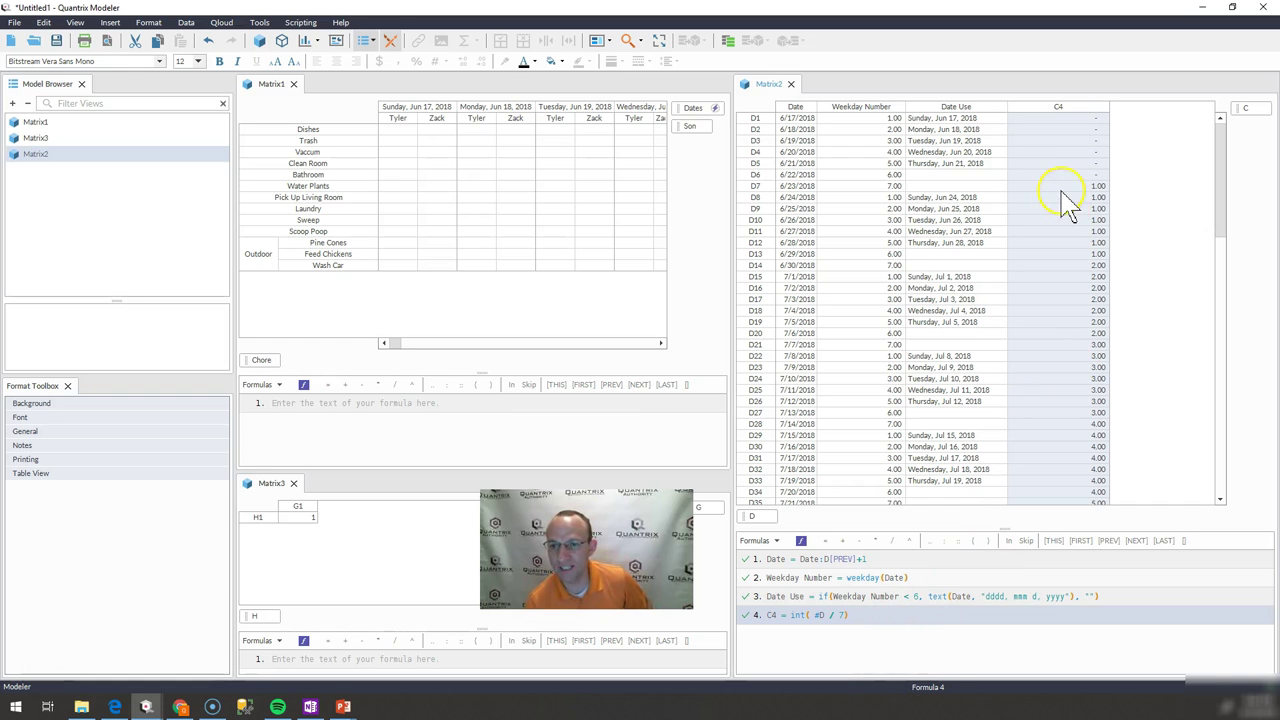
drag(1061, 190, 1066, 243)
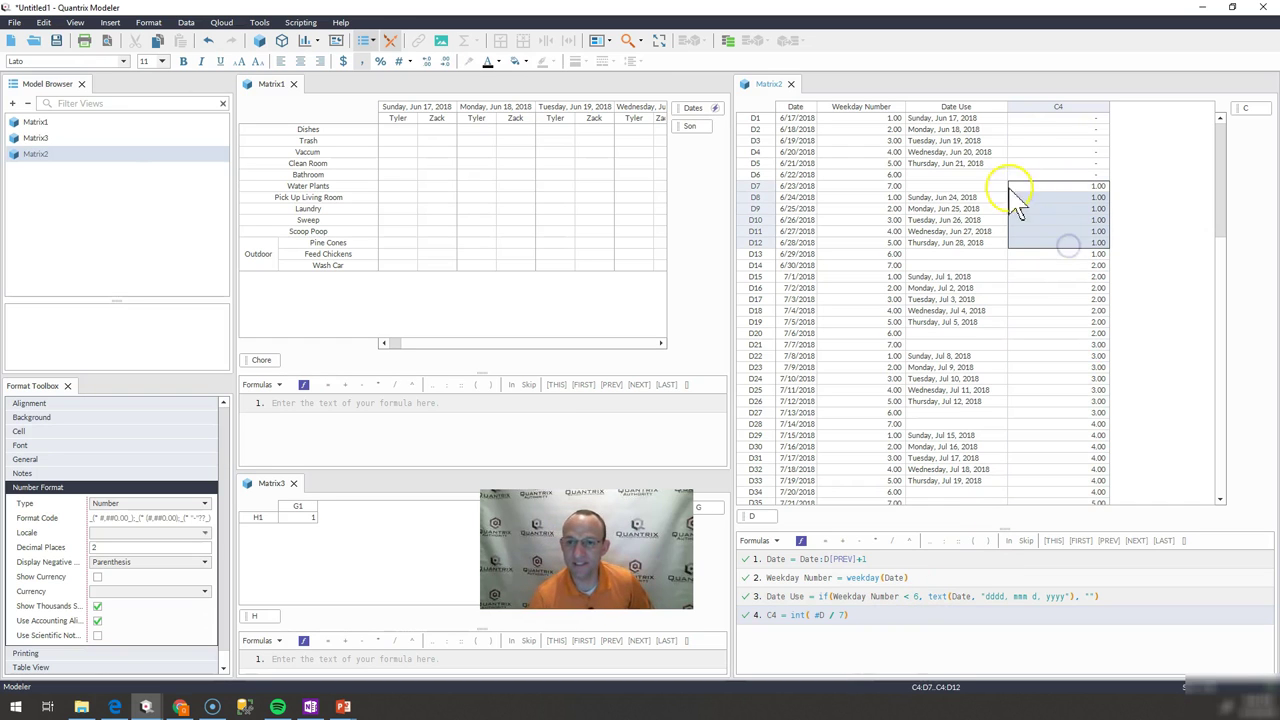
drag(1037, 120, 1030, 163)
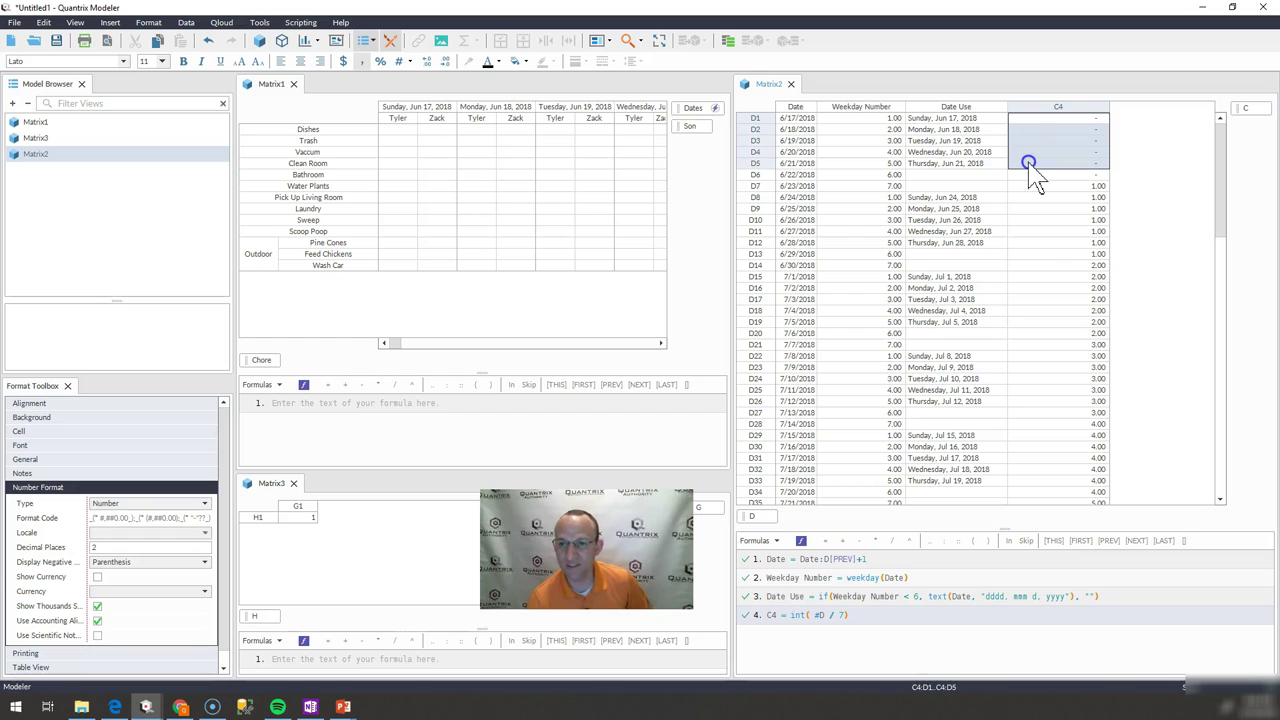
click(860, 616)
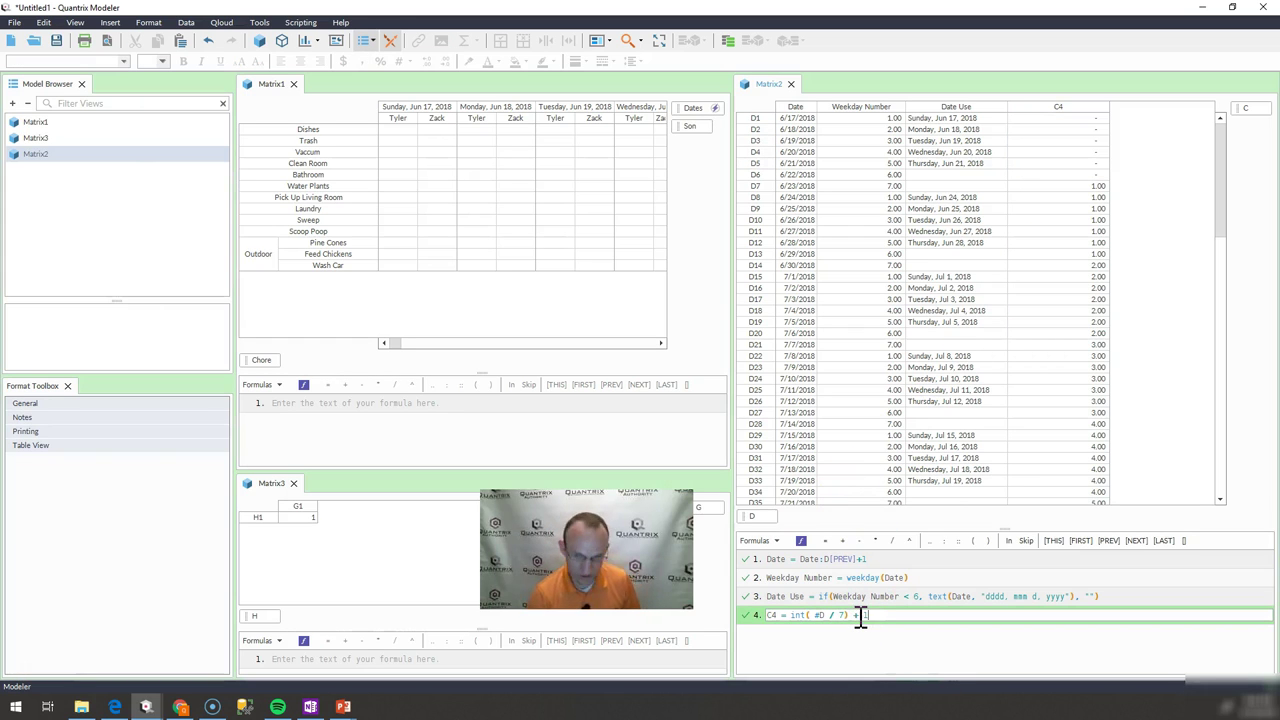
text(+ 1)
key(Return)
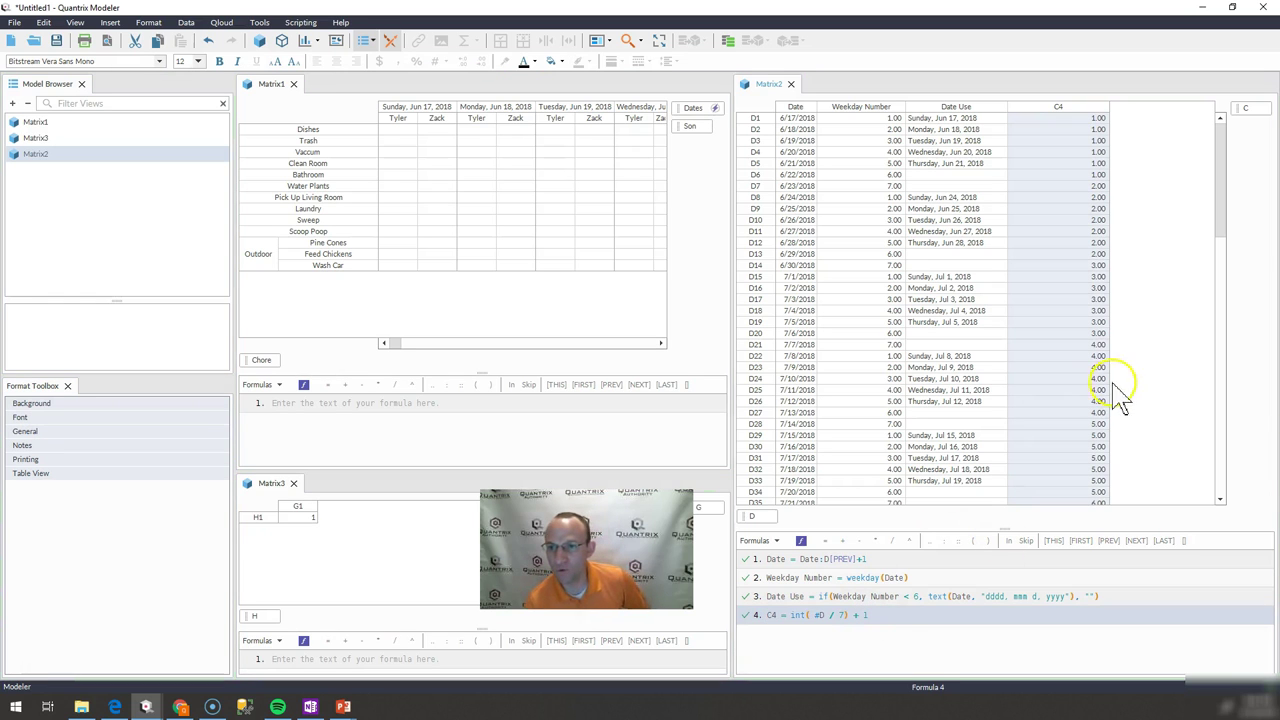
drag(1086, 186, 1089, 243)
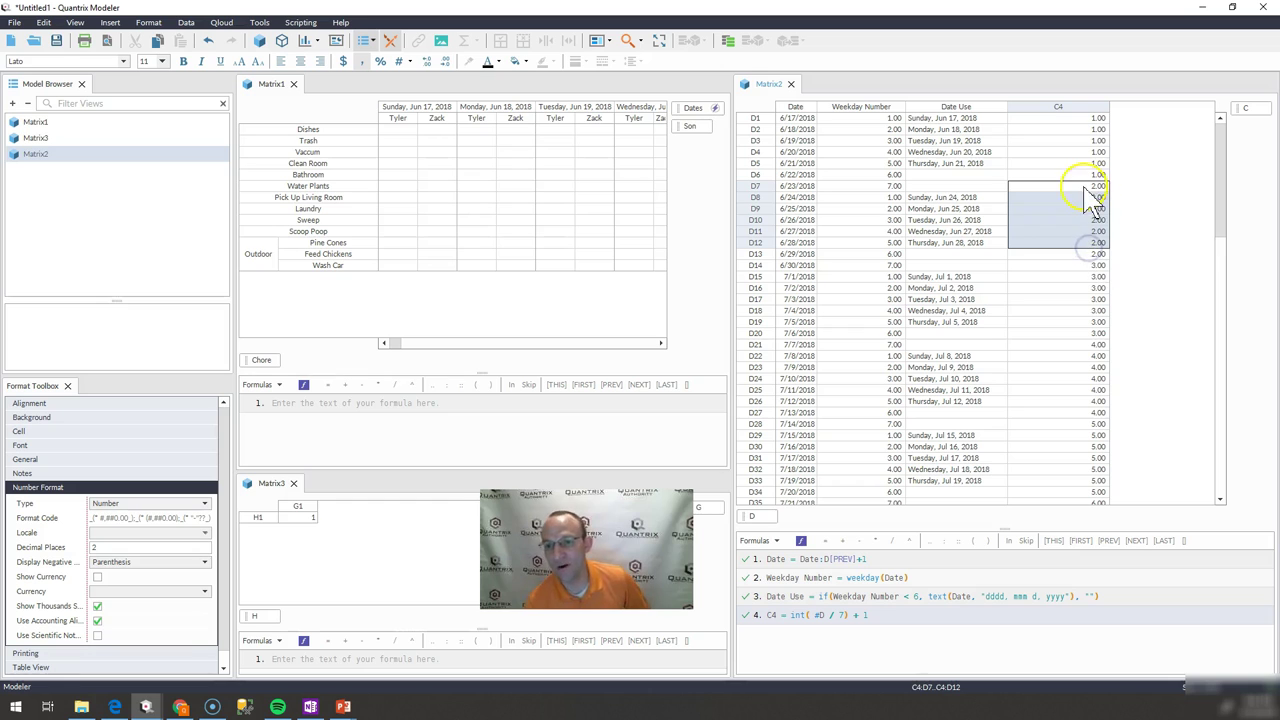
drag(1092, 174, 1081, 127)
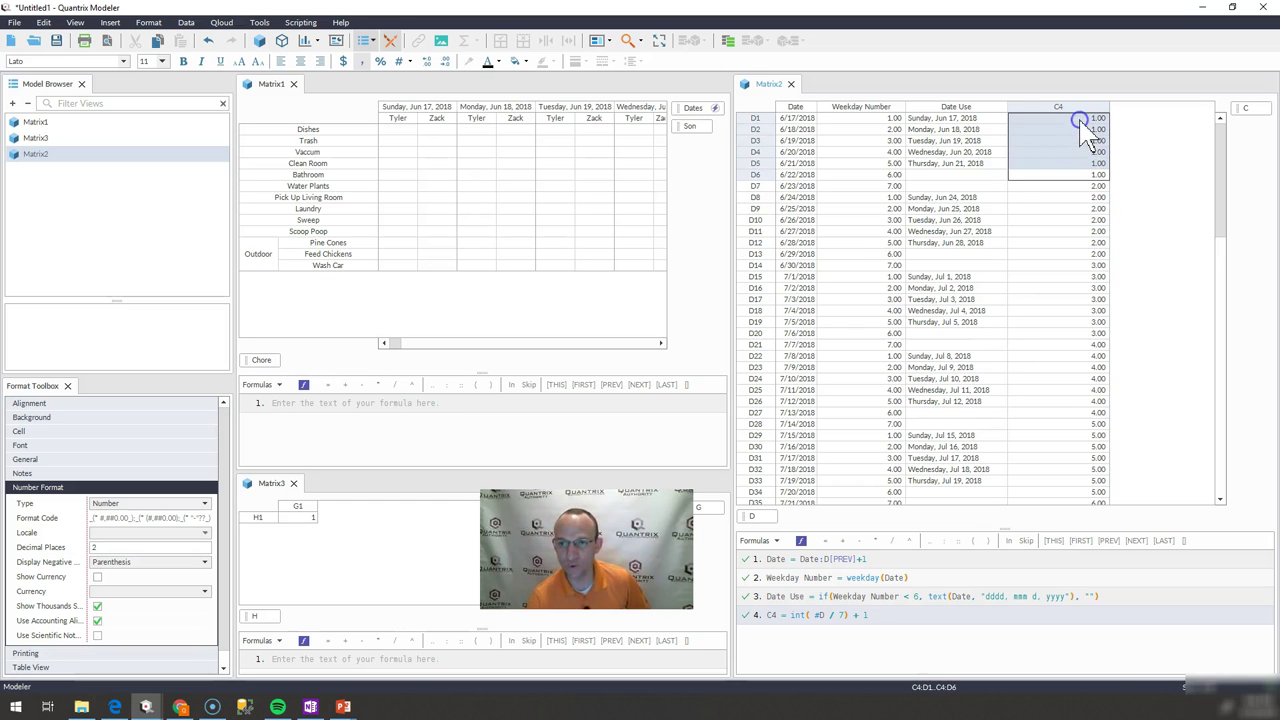
- Multiply C4 by not(isblank(Date Use)) so Friday and Saturday rows show dashes
click(1002, 174)
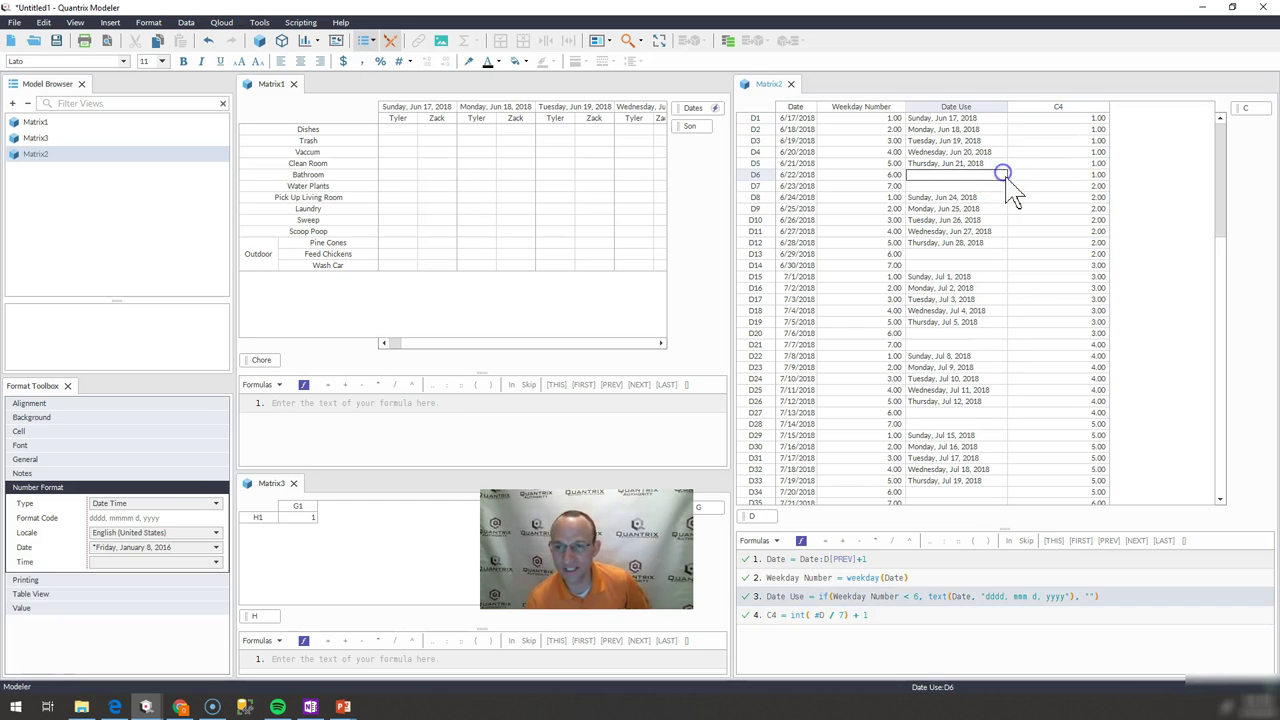
click(1055, 185)
click(976, 176)
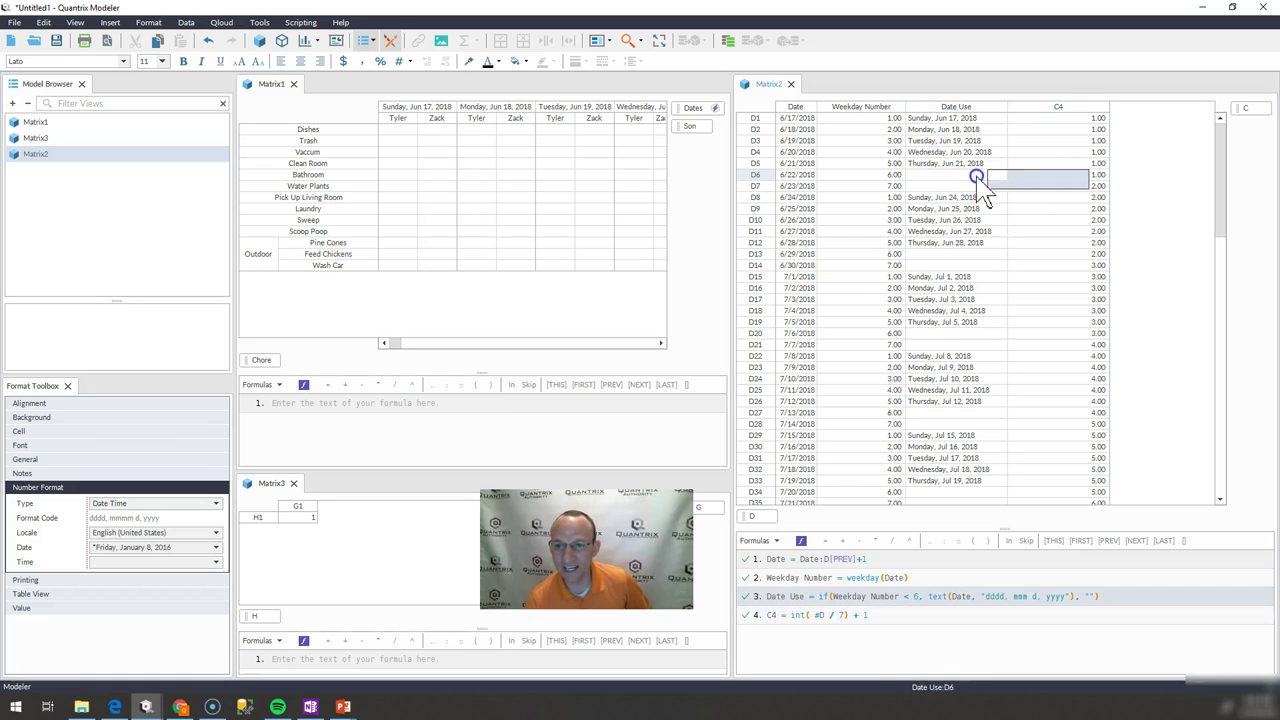
drag(976, 176, 985, 190)
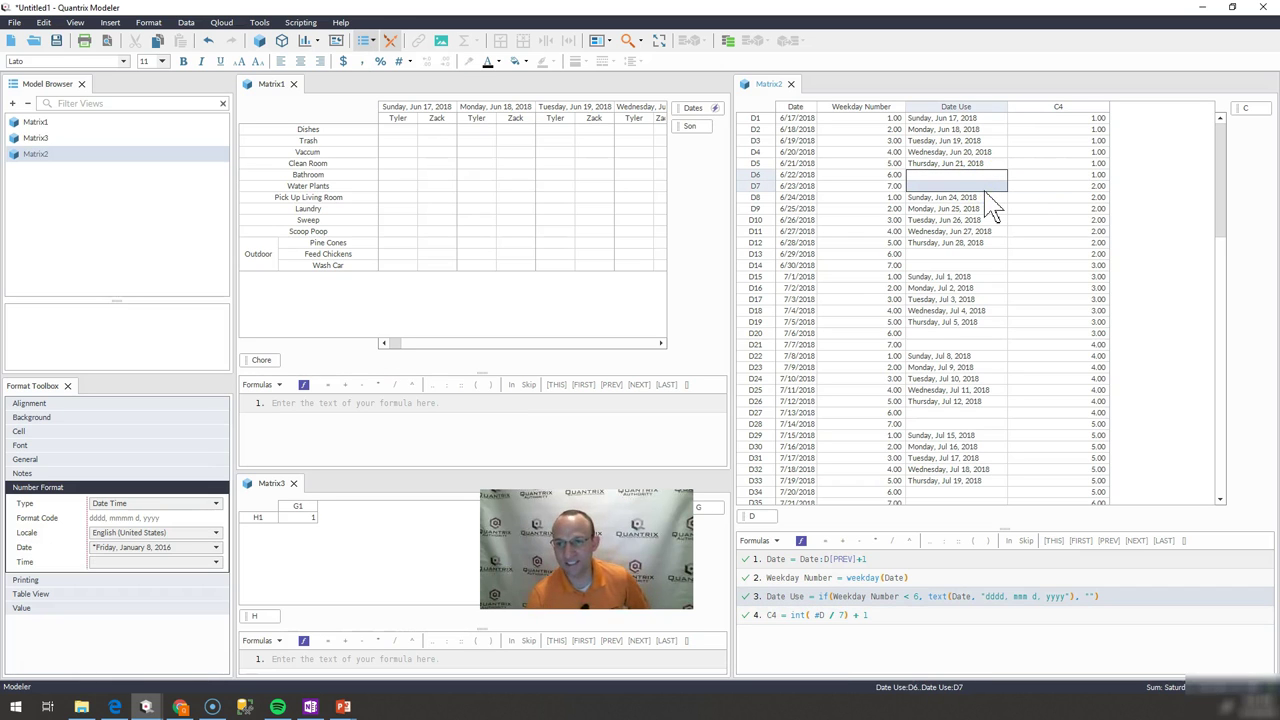
click(893, 616)
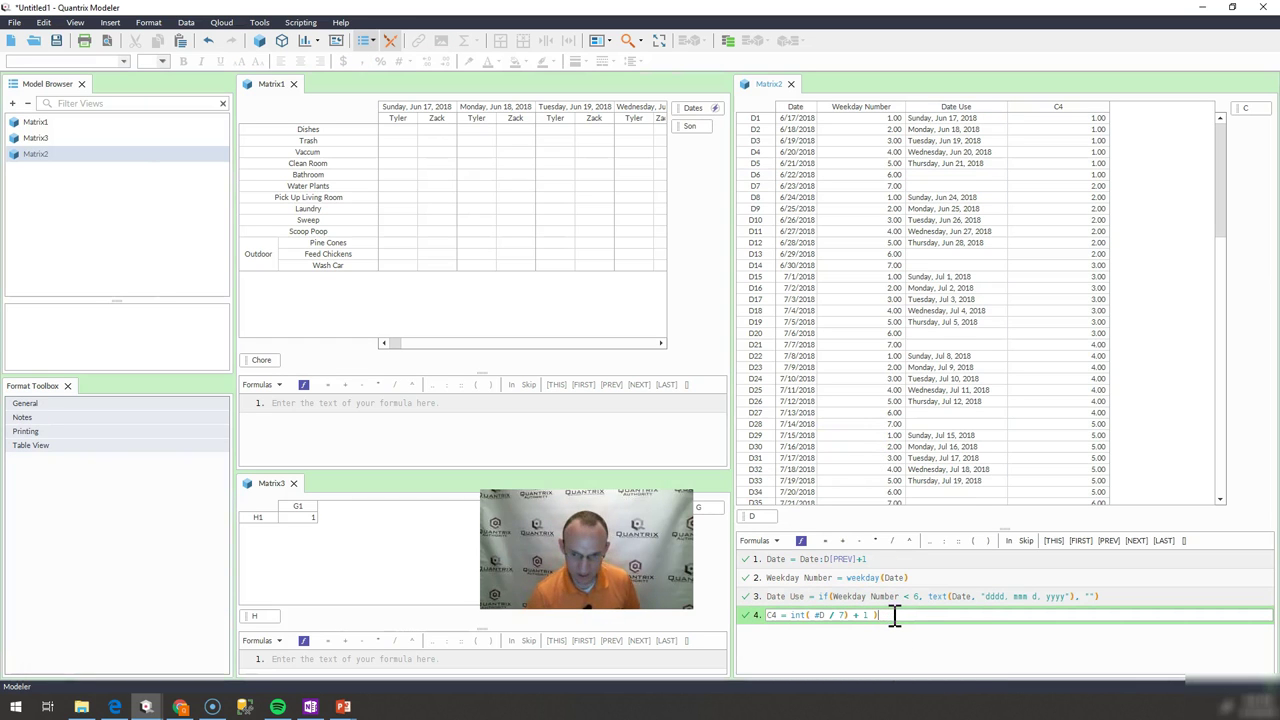
key(Left)
key(Left)
key(Left)
key(Left)
key(Left)
key(Left)
key(Left)
key(Left)
key(Left)
key(Left)
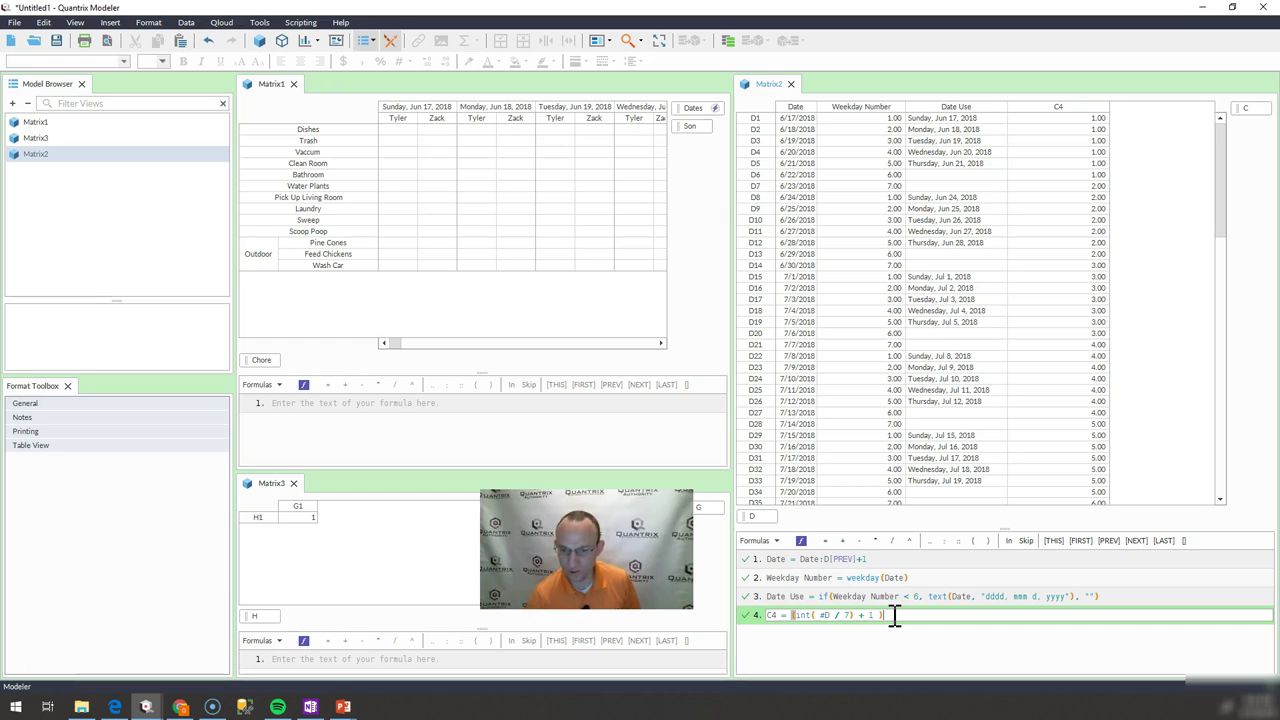
text(ot)
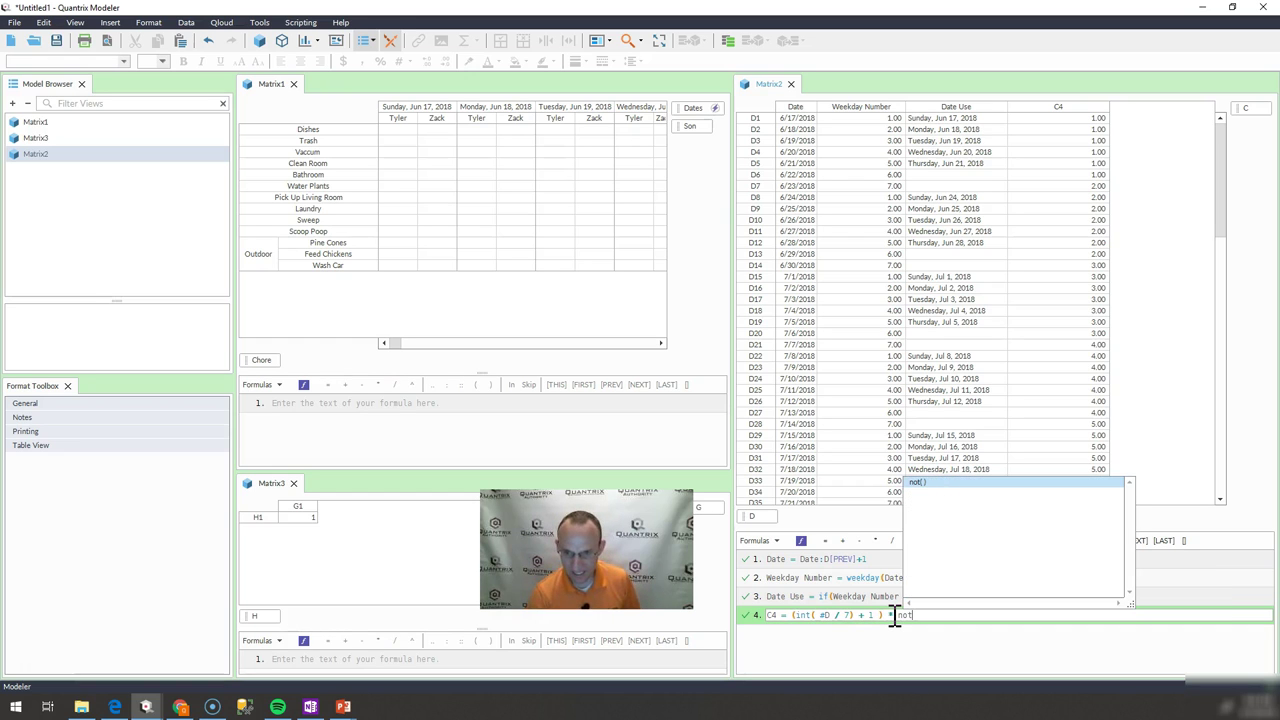
text((is)
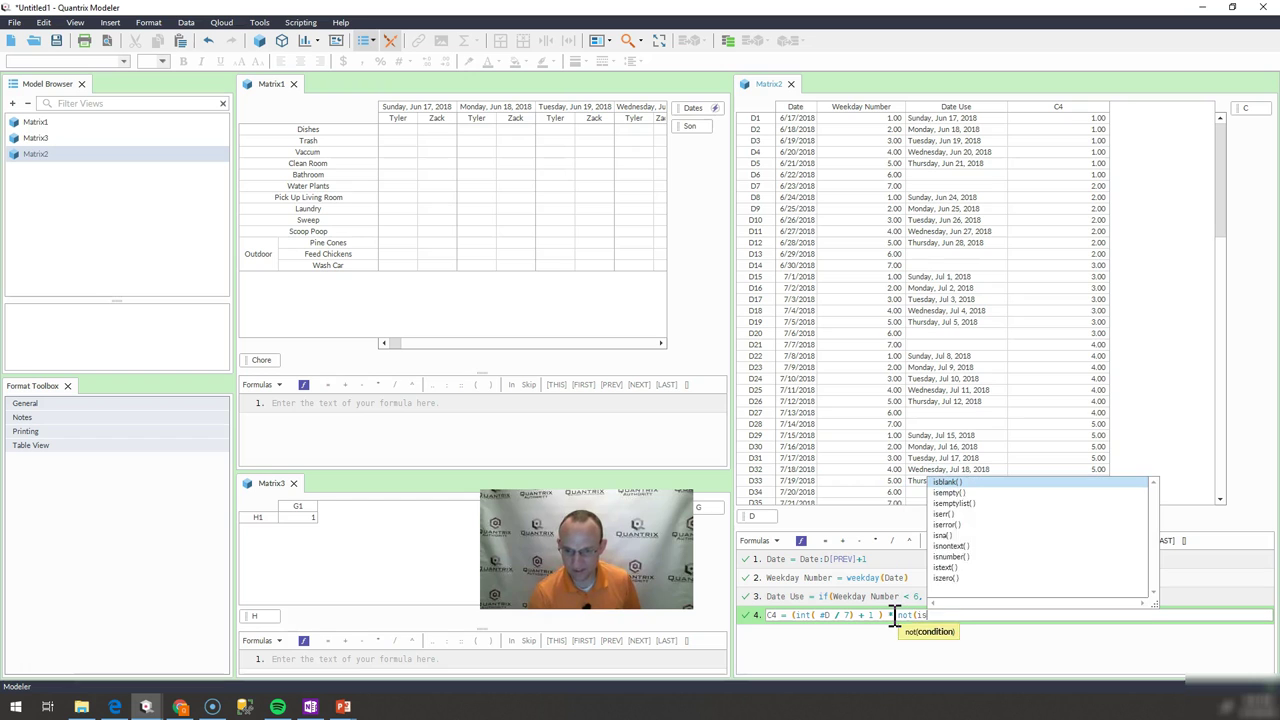
text(blank()
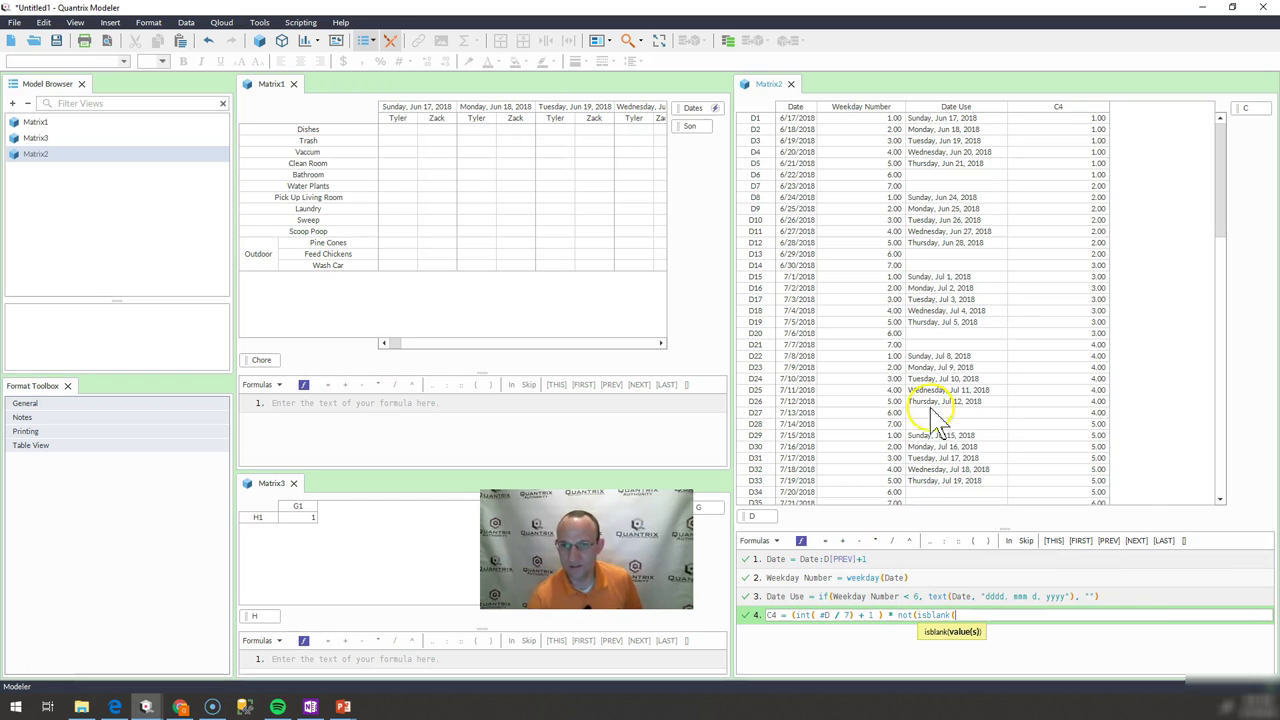
click(957, 106)
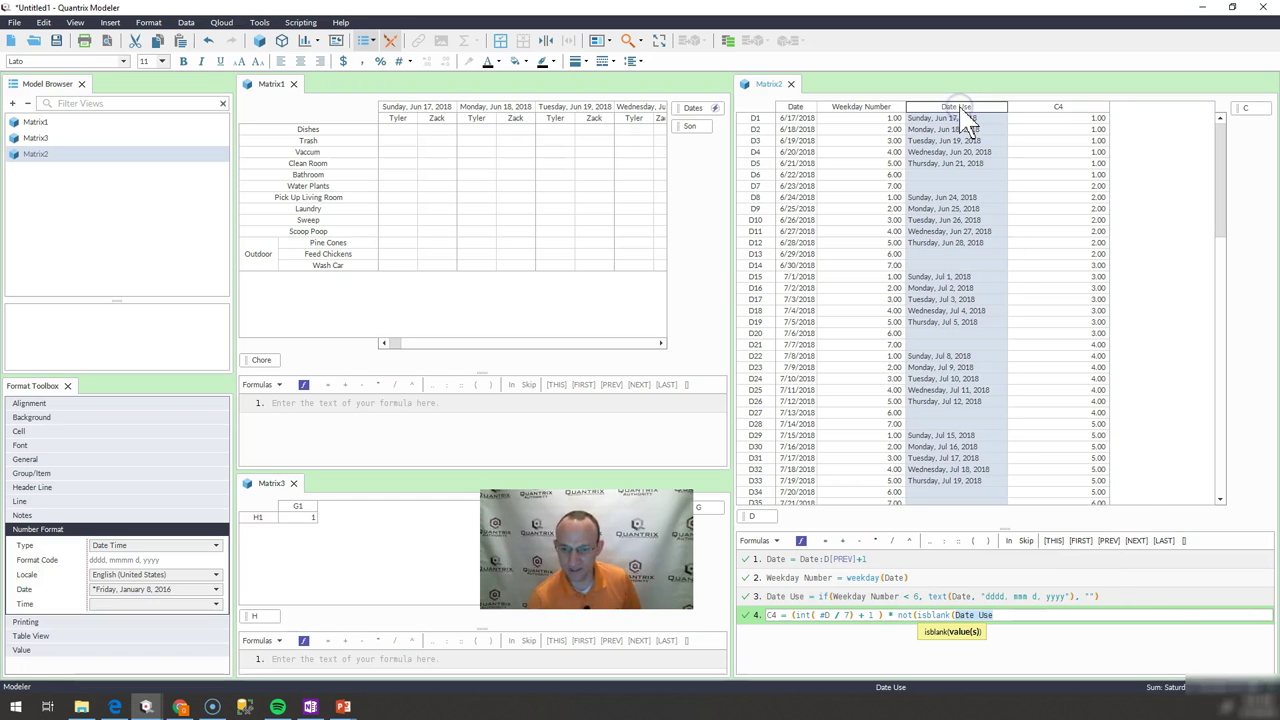
text())
key(Return)
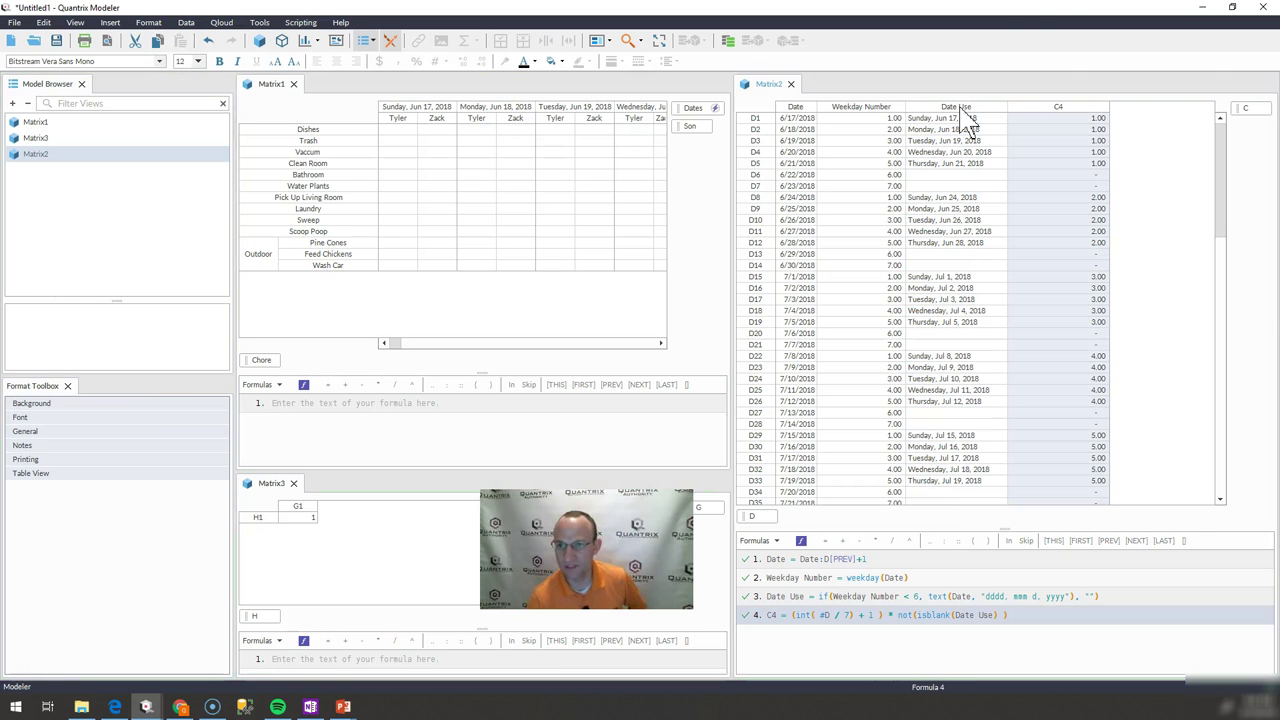
click(1092, 121)
drag(1097, 140, 1088, 322)
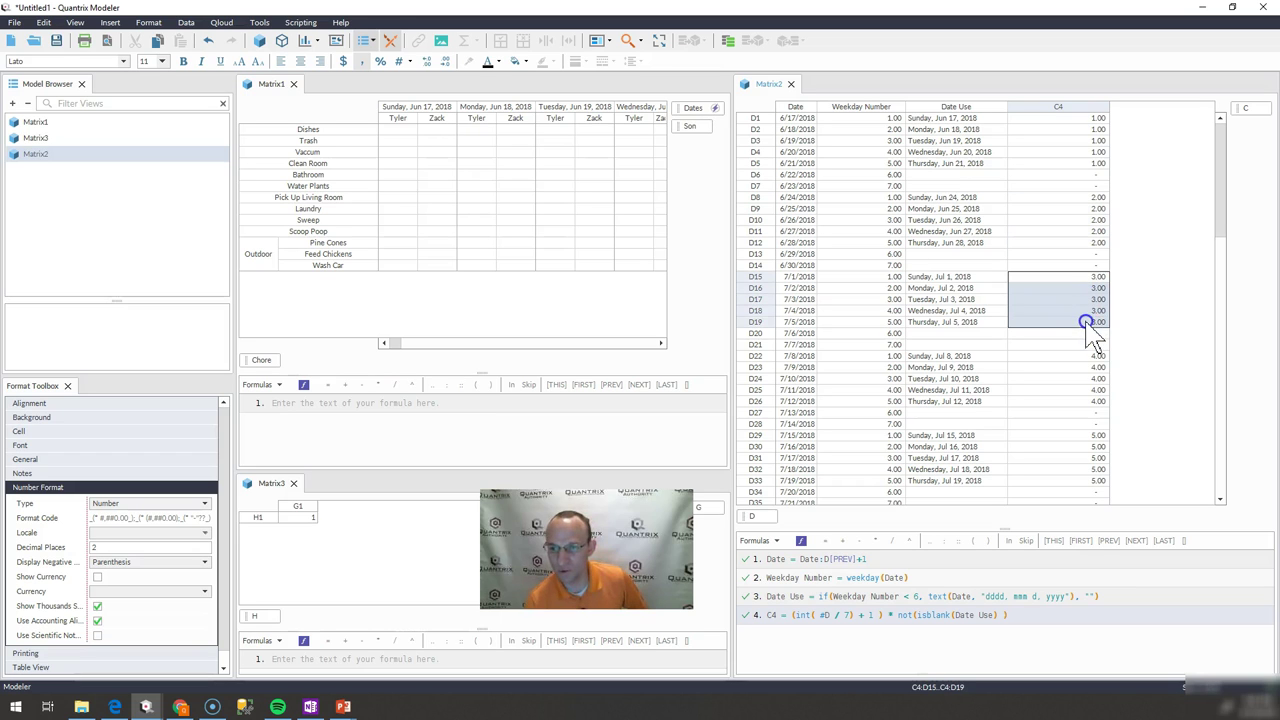
- Add a new chore row below Wash Car named Filter
click(263, 267)
key(Return)
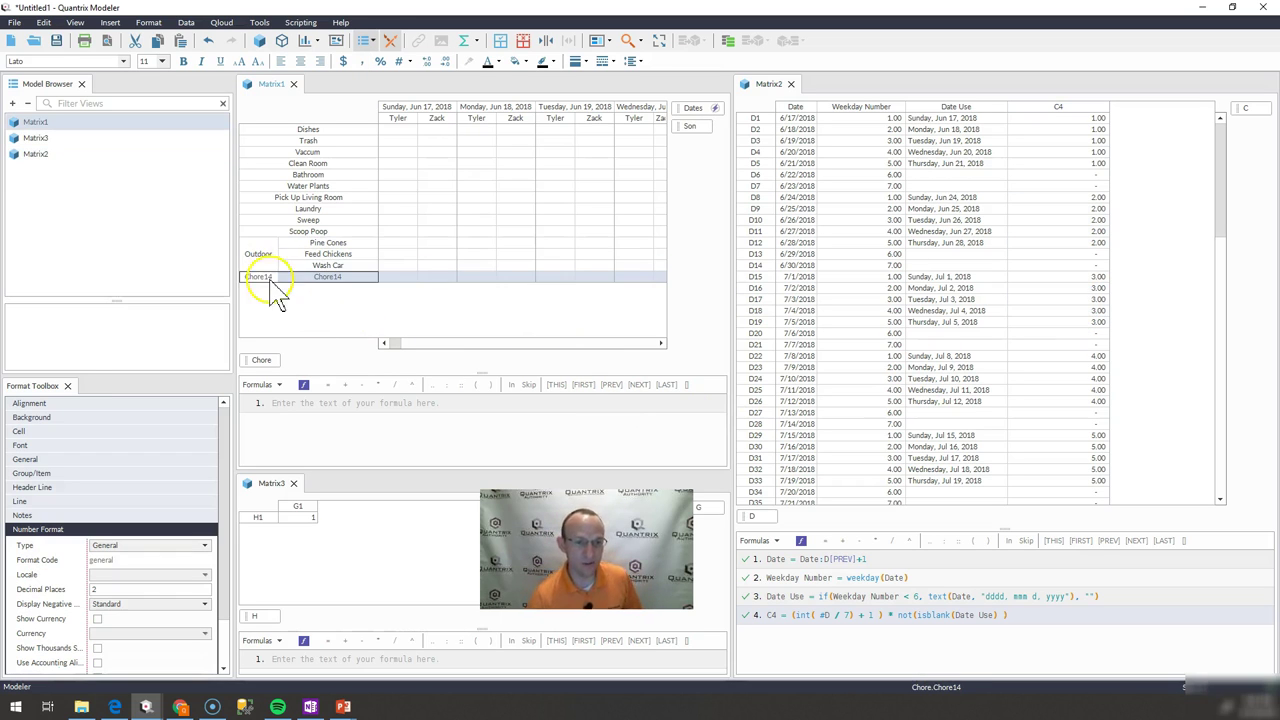
click(303, 278)
text(Filter )
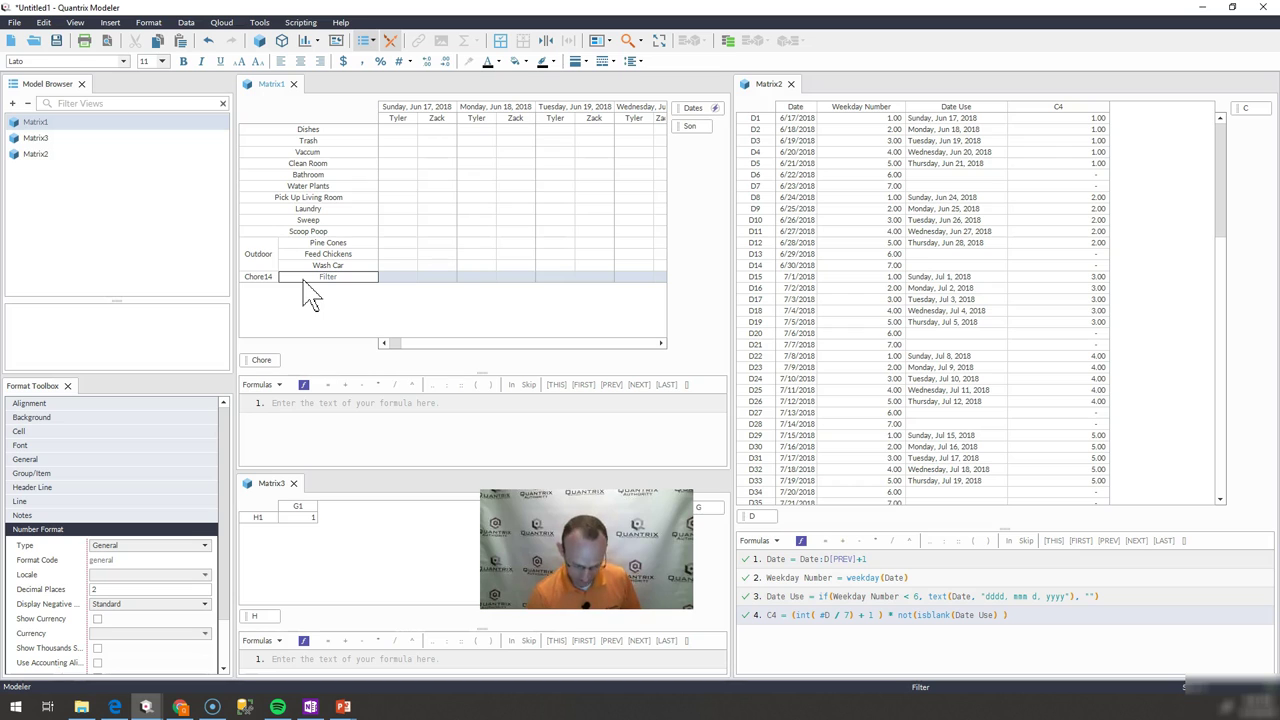
text(= select()
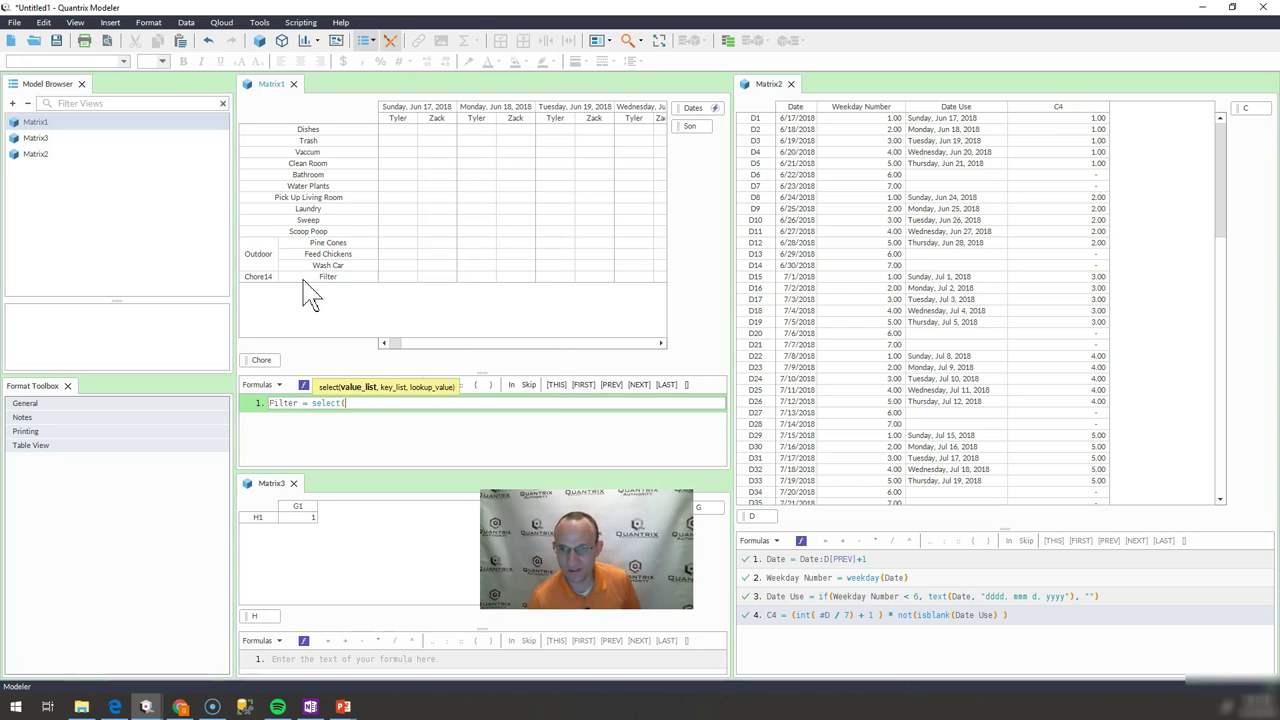
click(1072, 107)
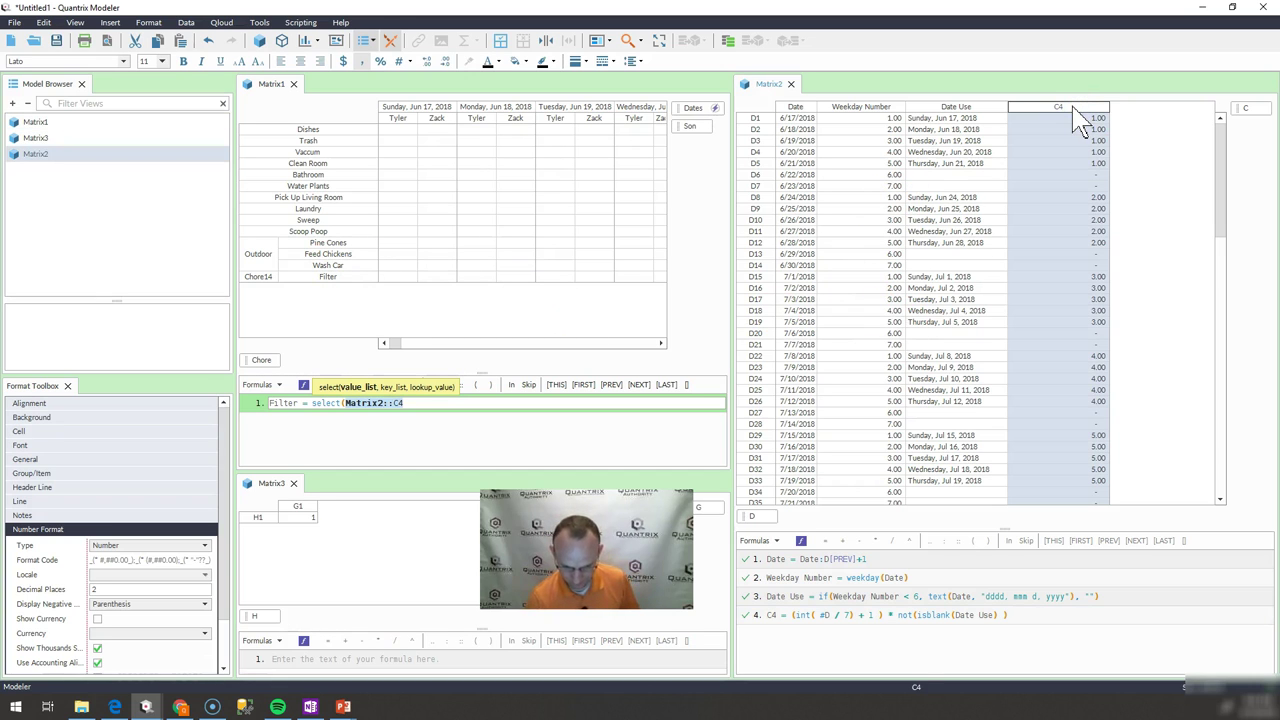
text(,)
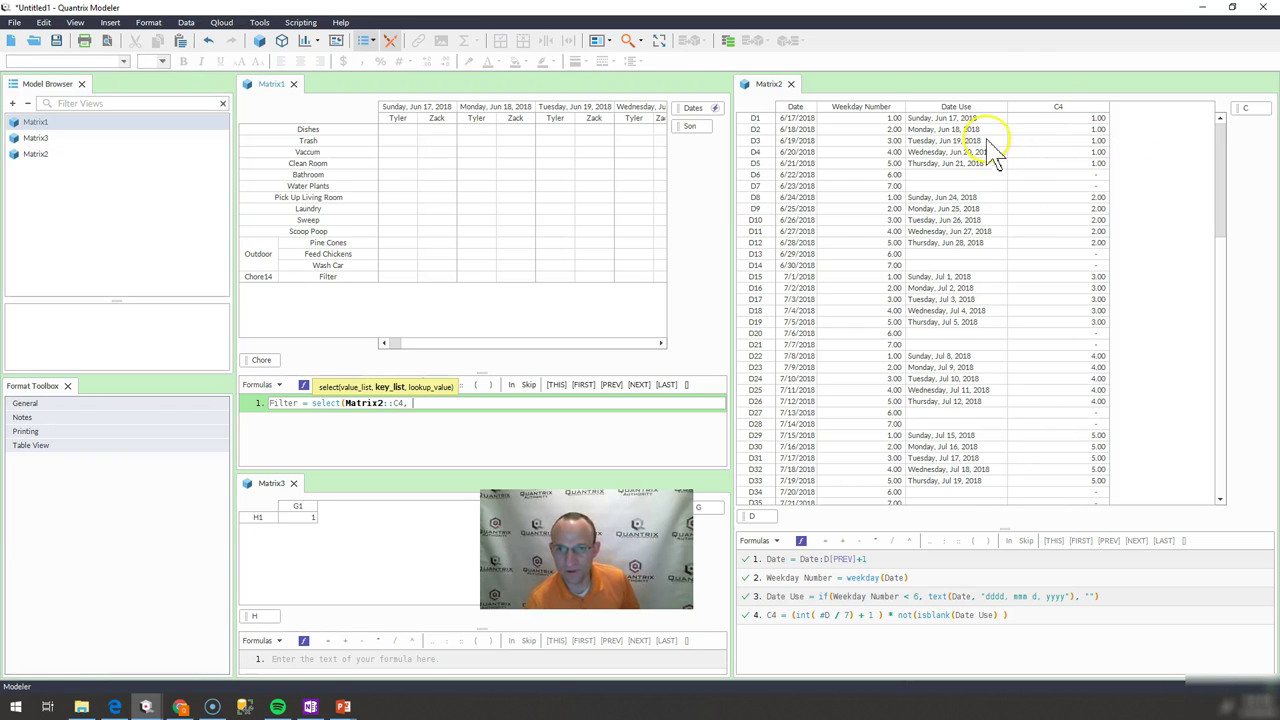
click(895, 129)
click(940, 106)
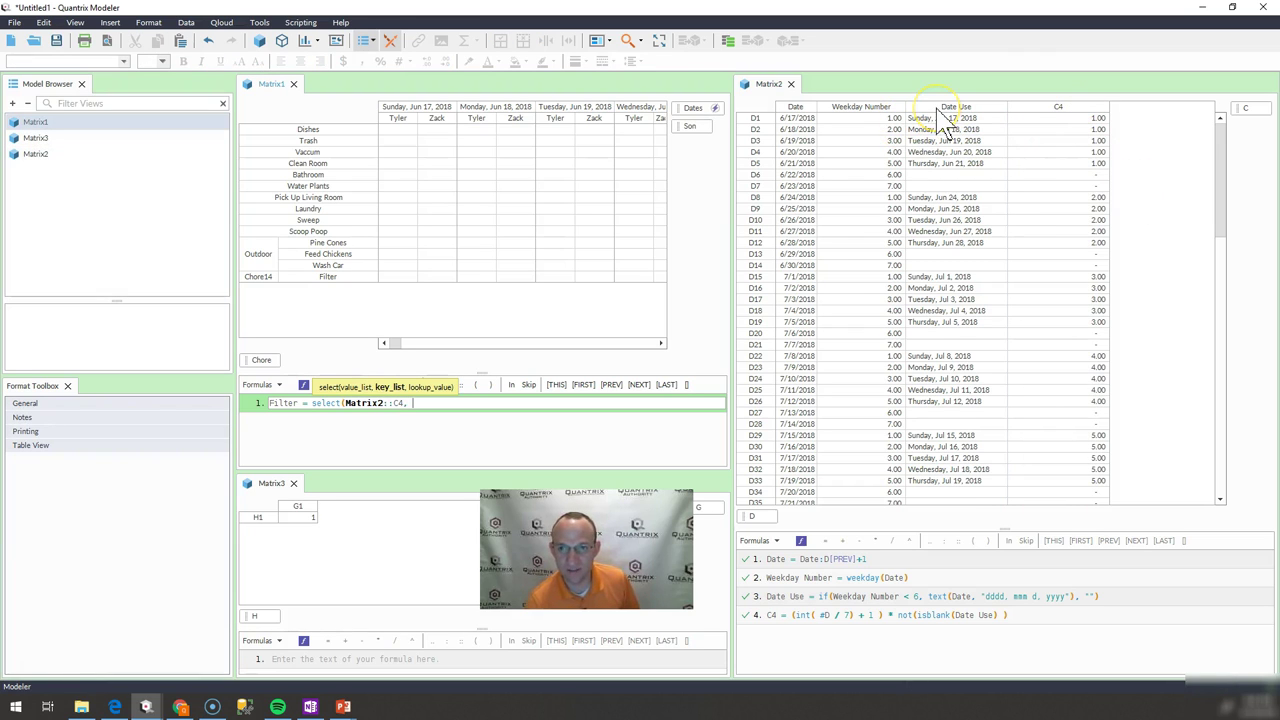
click(936, 107)
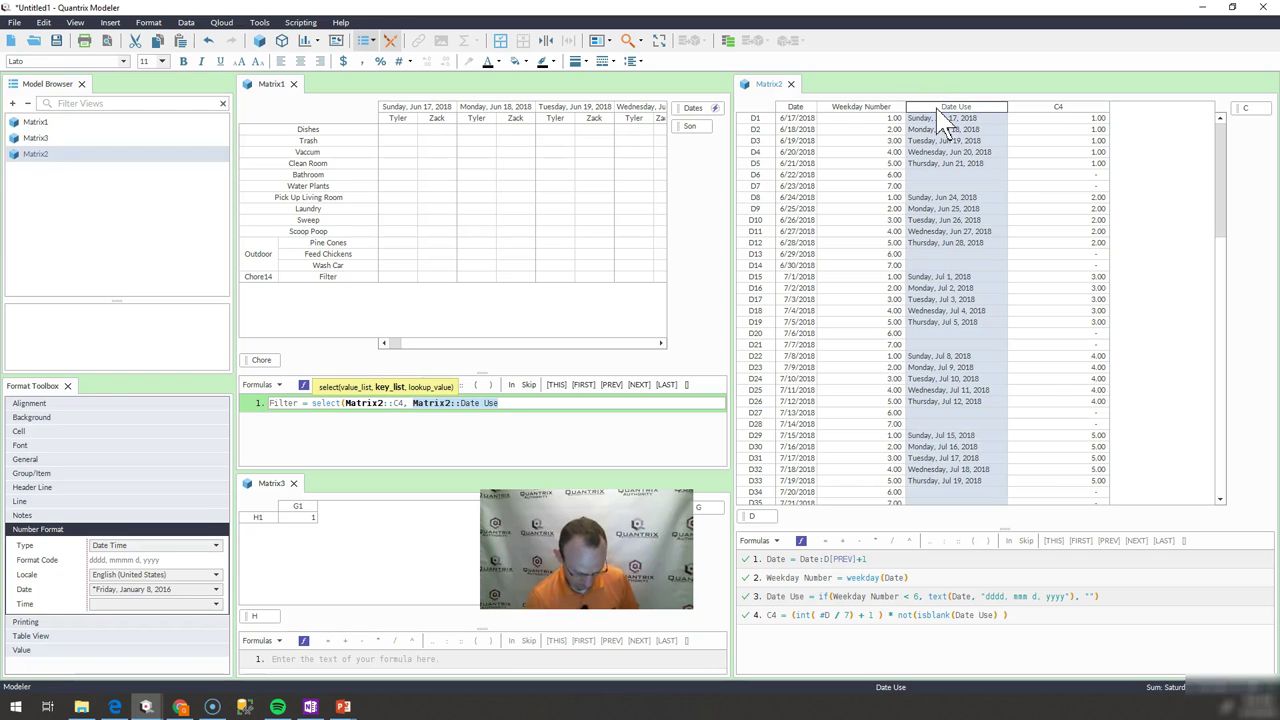
text(, @)
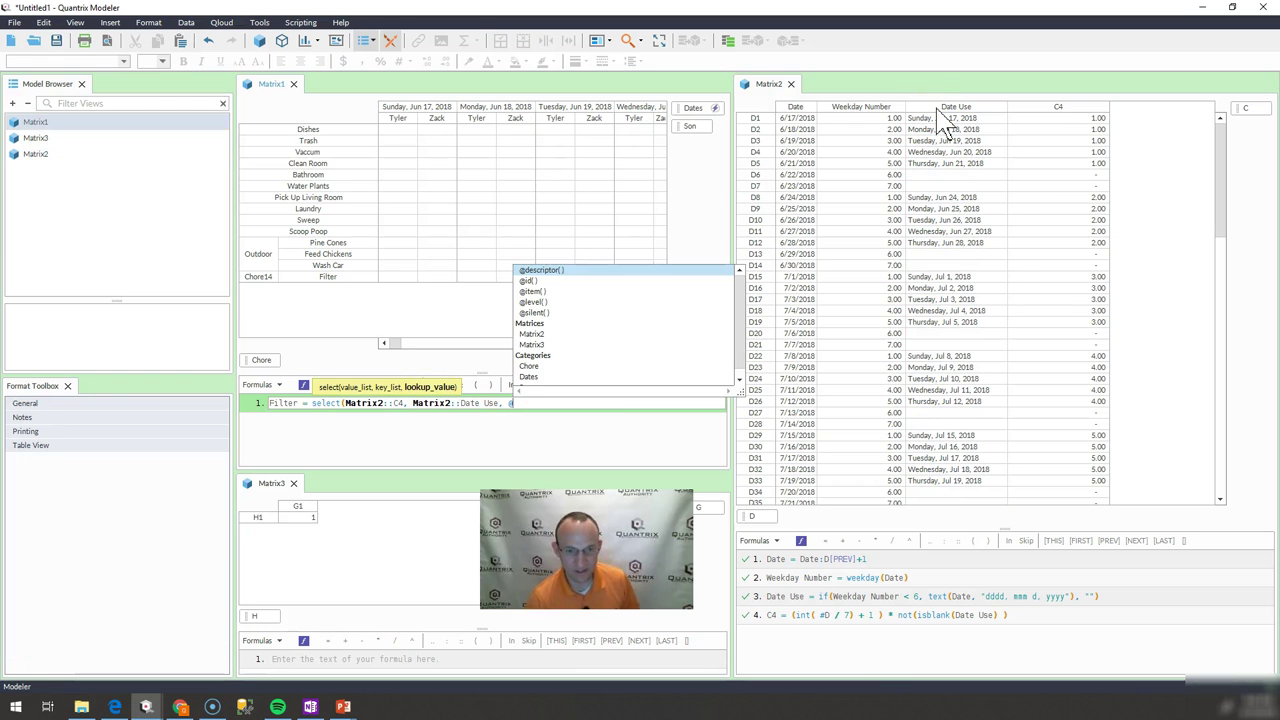
click(700, 112)
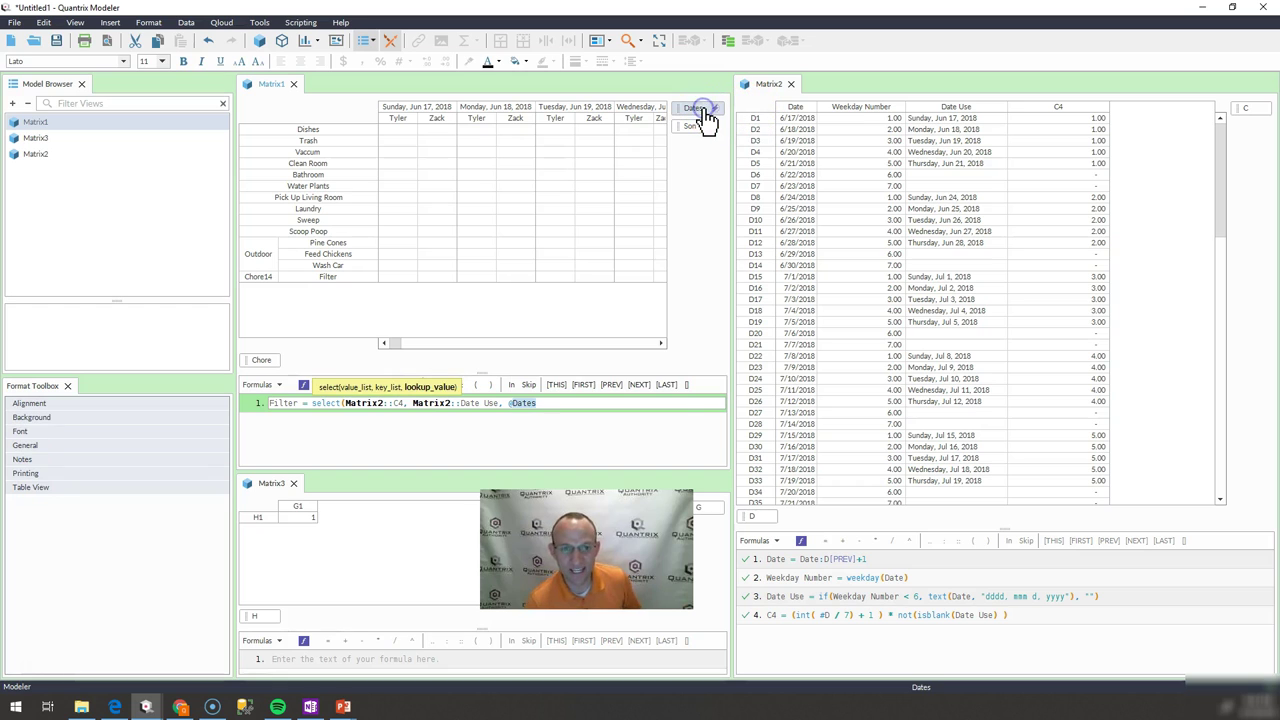
key(Return)
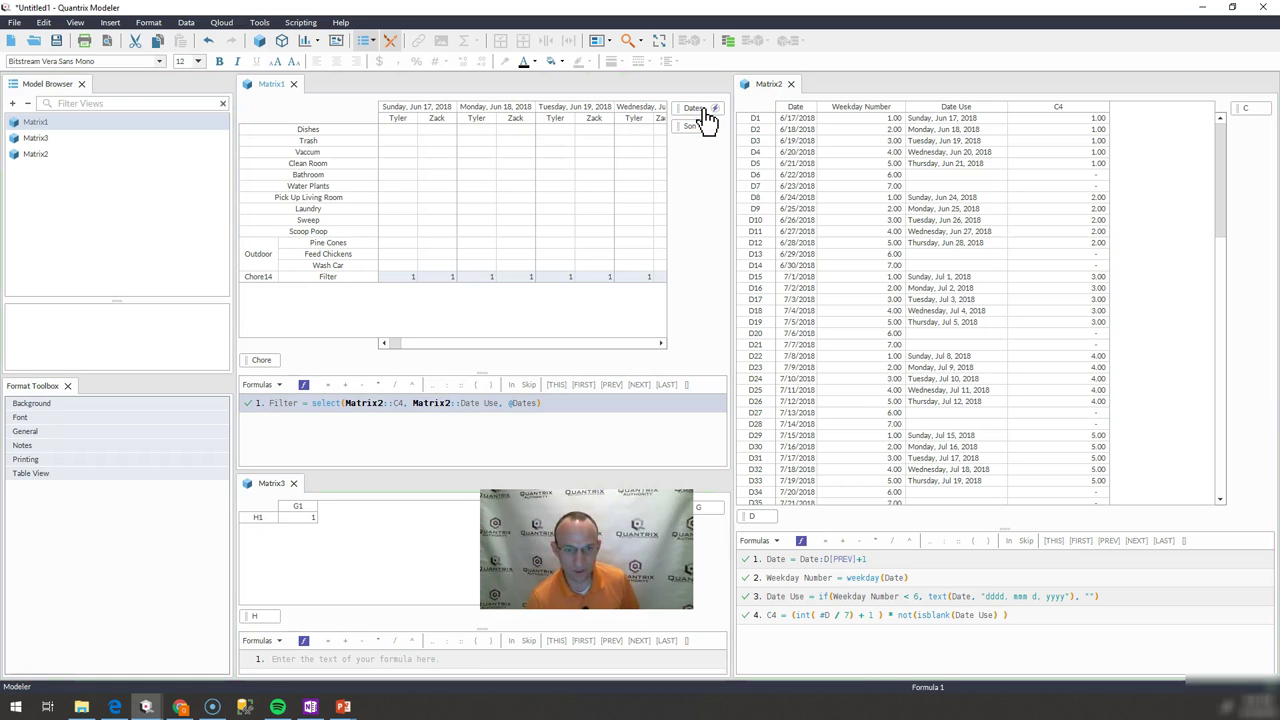
mouse_move(398, 343)
mouse_down()
mouse_move(448, 360)
mouse_move(520, 348)
mouse_move(411, 360)
mouse_up()
click(518, 276)
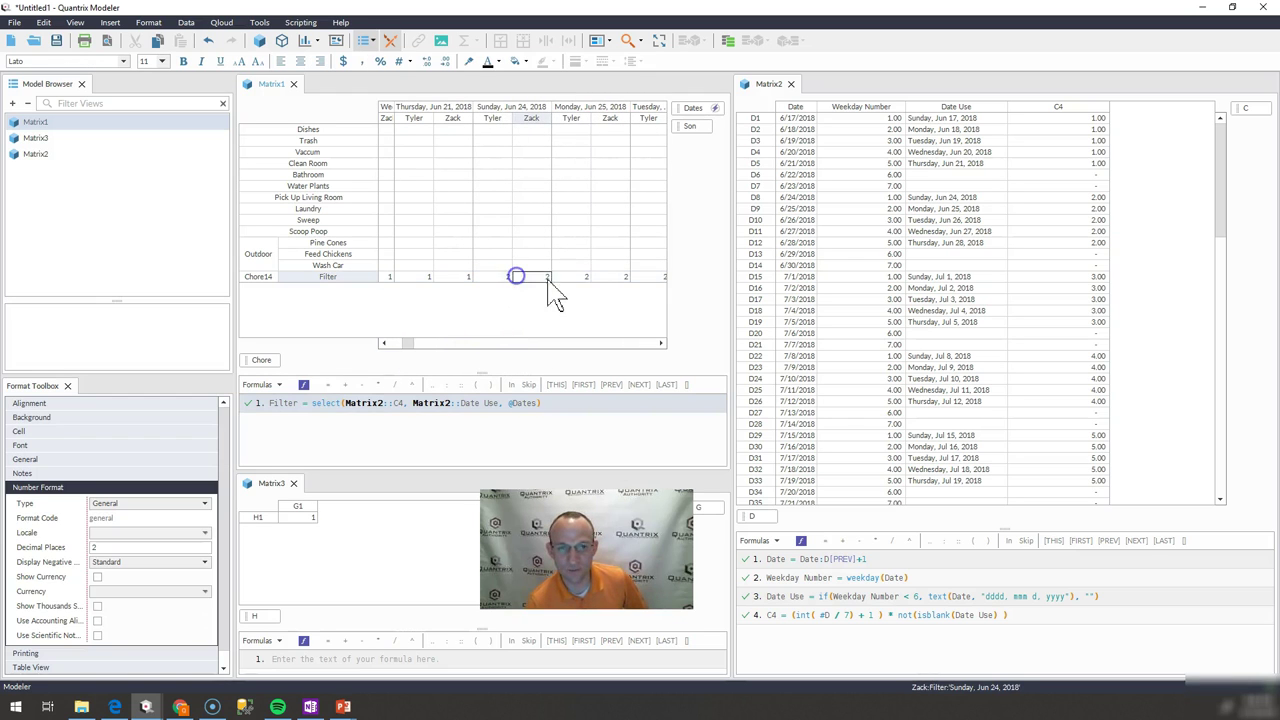
click(565, 277)
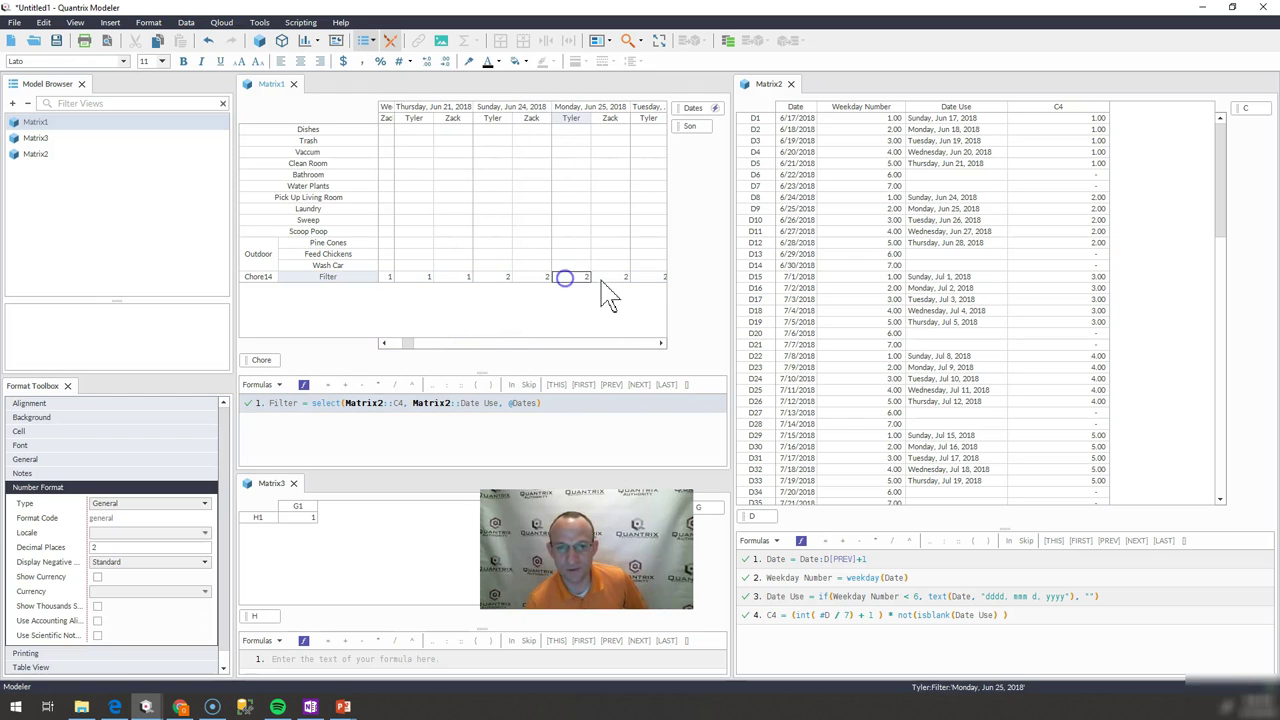
- Extend the Filter formula with = Matrix3::G1:H1 to compare against the Matrix3 week value
click(567, 410)
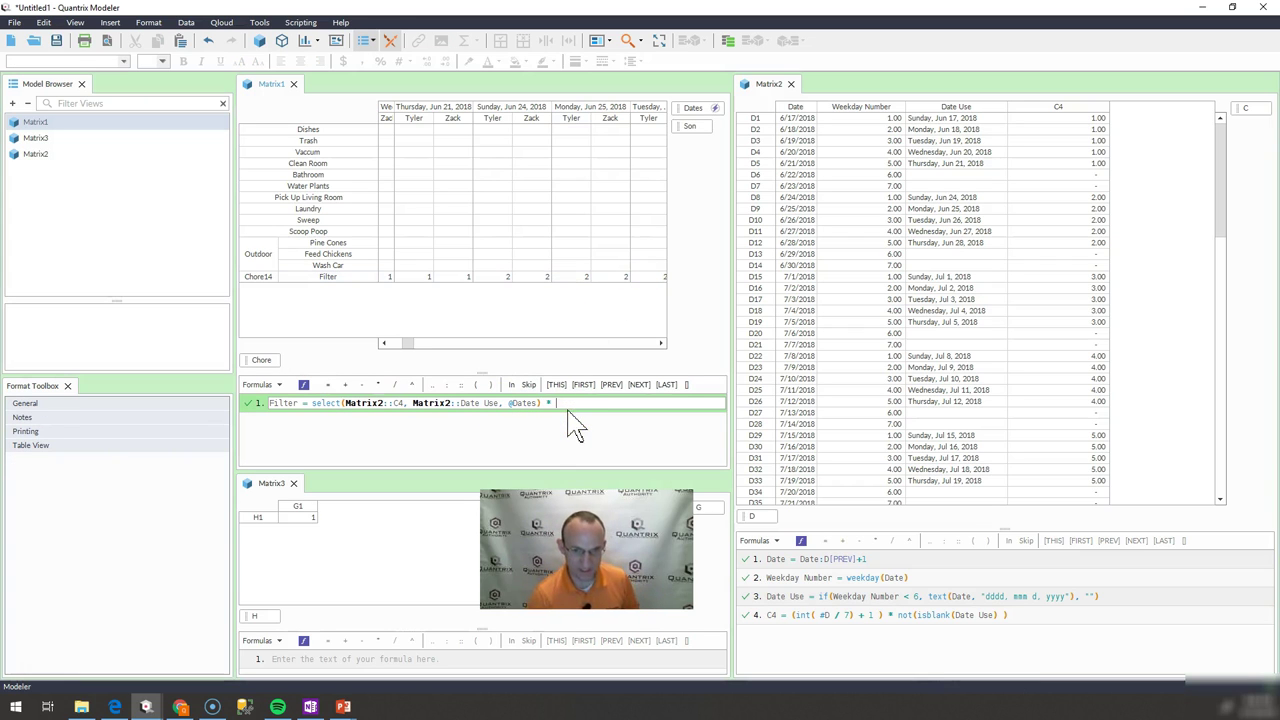
click(306, 520)
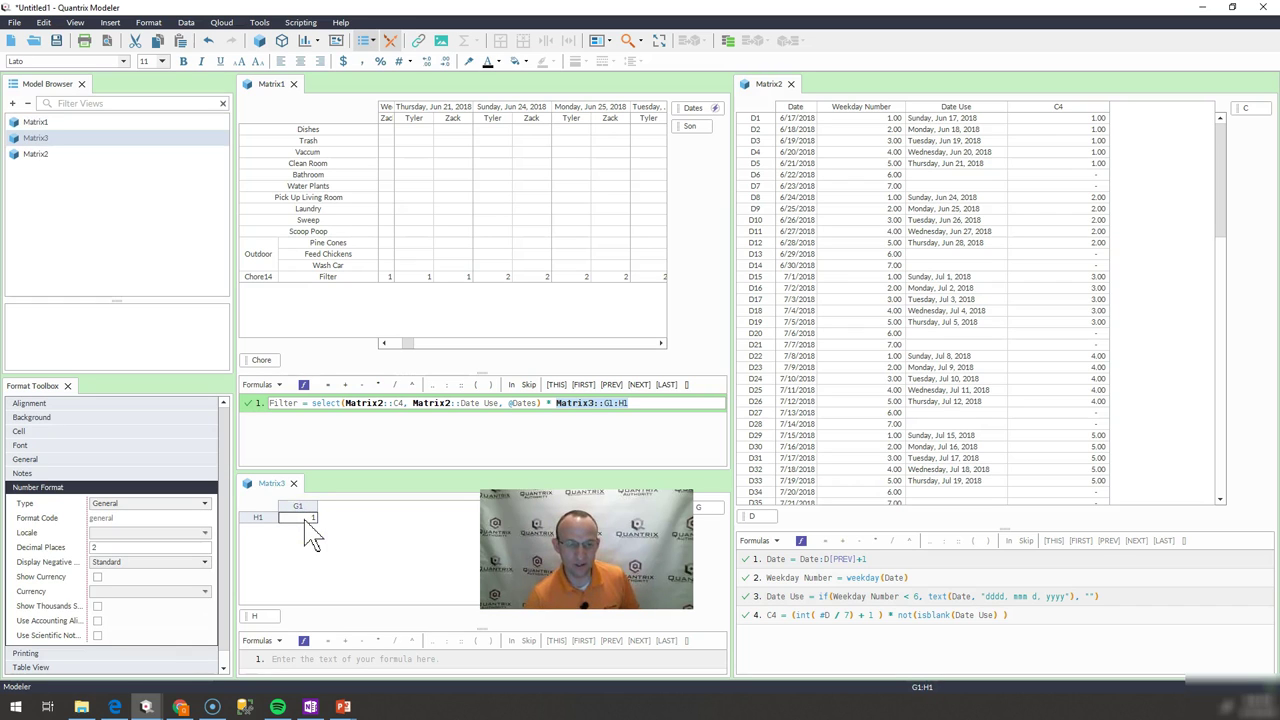
click(315, 518)
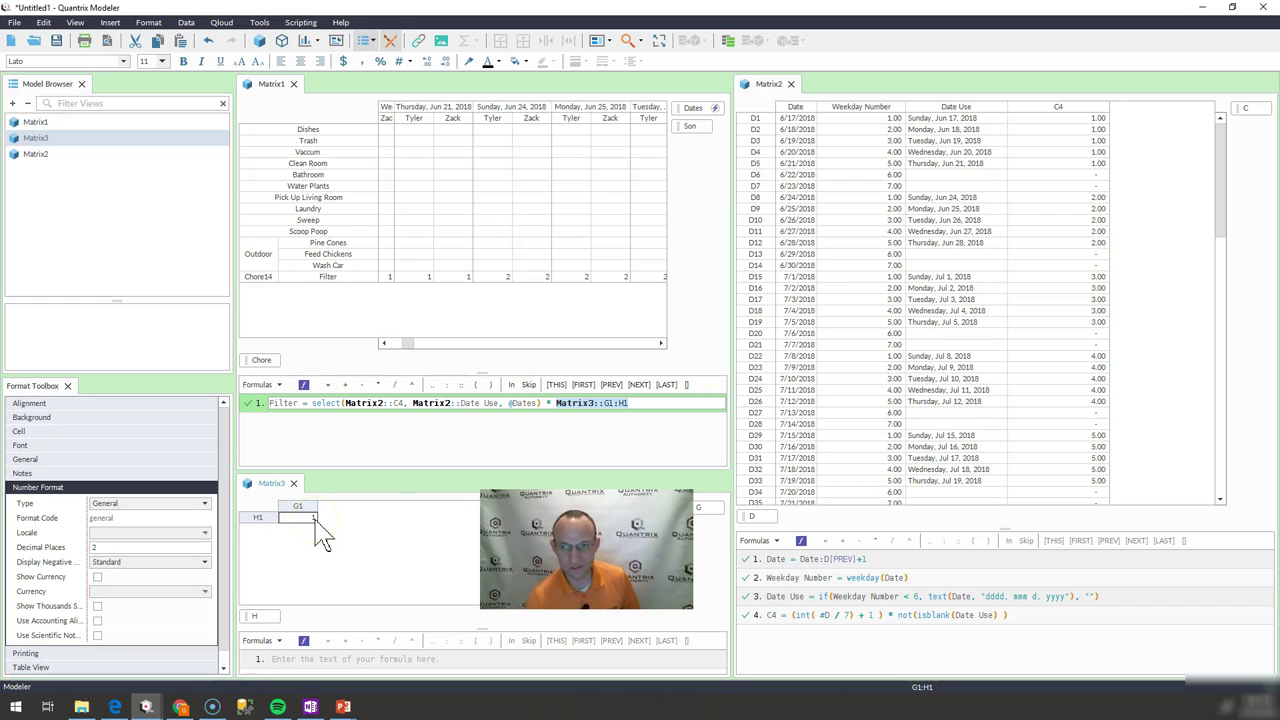
click(310, 519)
key(Return)
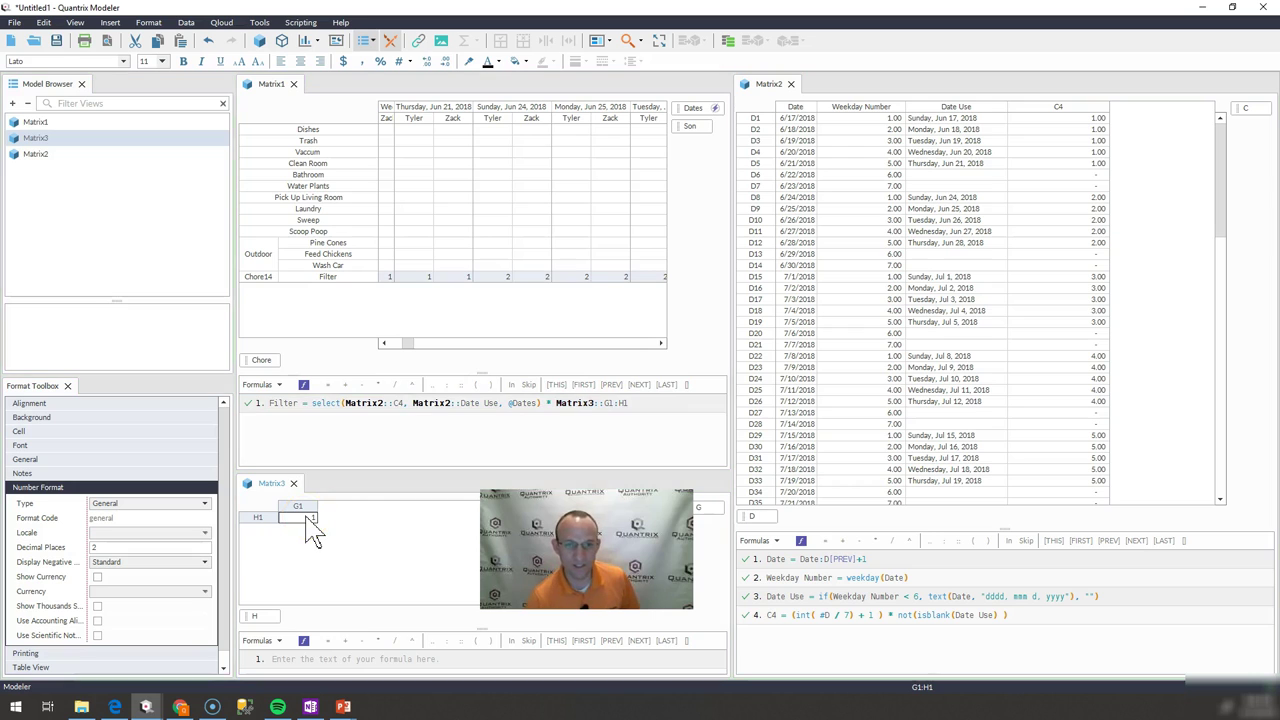
click(551, 404)
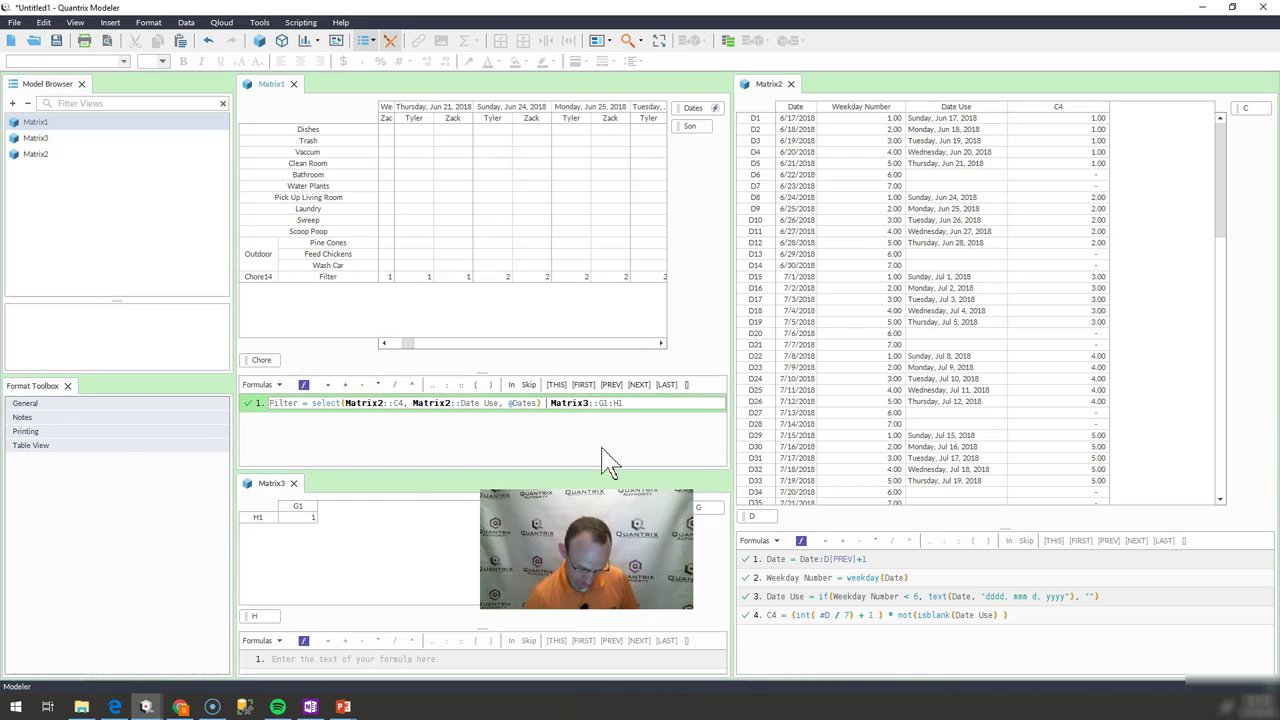
text(=)
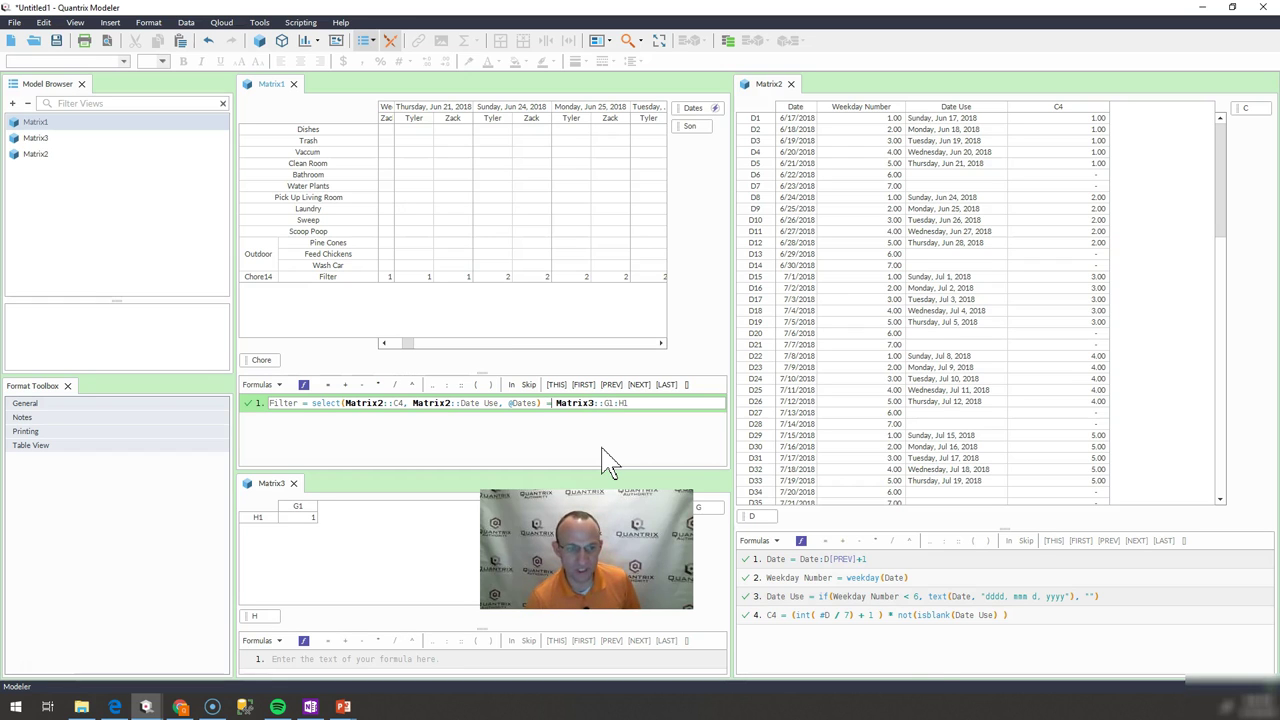
key(Return)
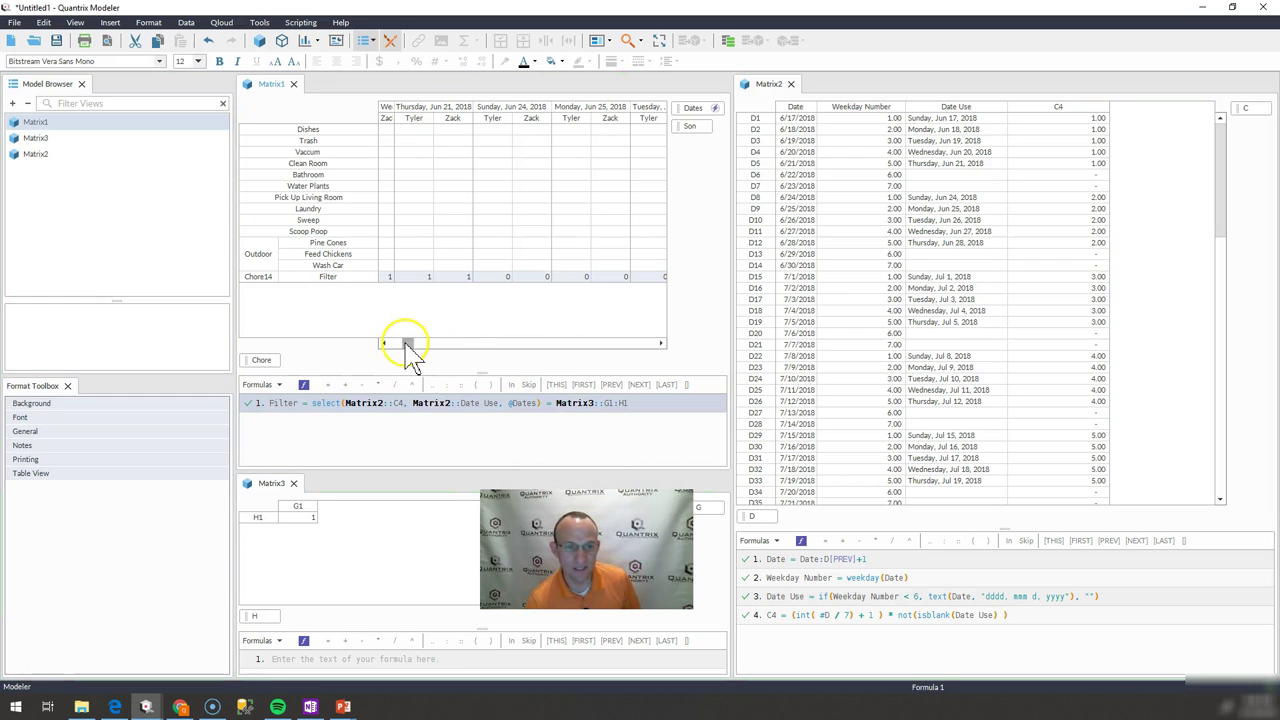
- Check the Filter row's 1/0 values for Jun 18, Jun 19 and Jun 25
drag(407, 344, 391, 344)
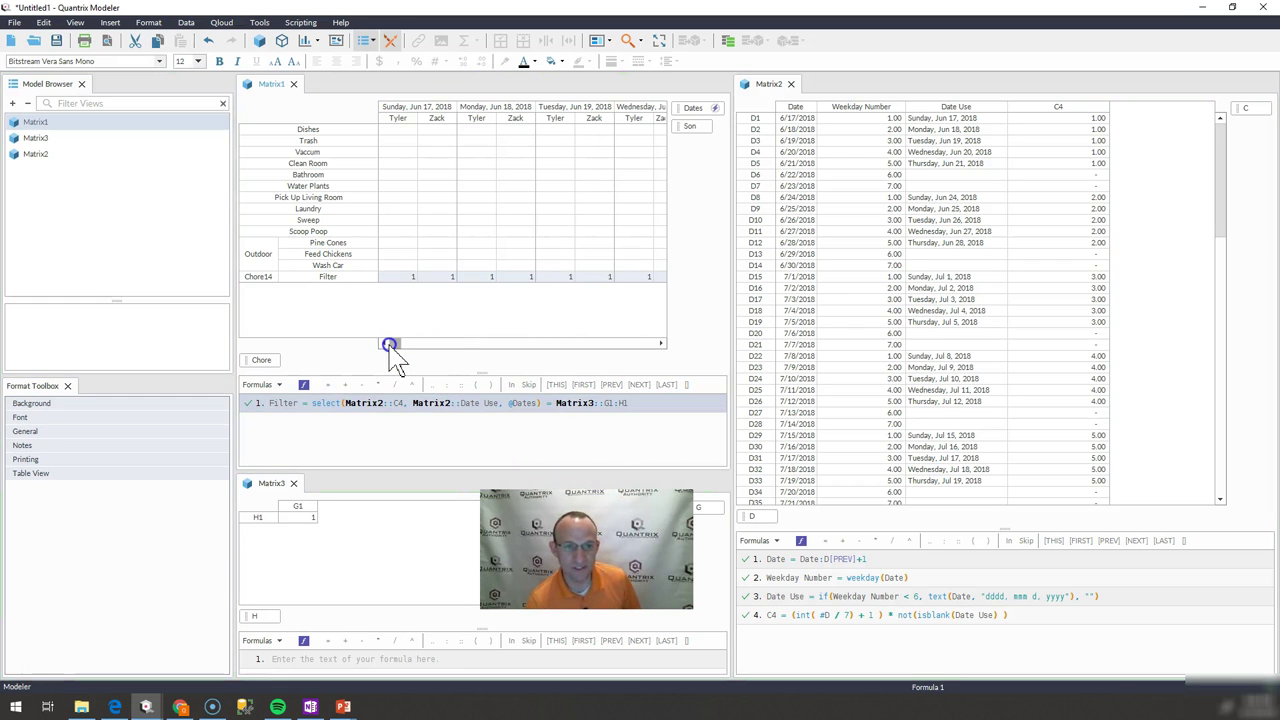
click(518, 278)
click(583, 278)
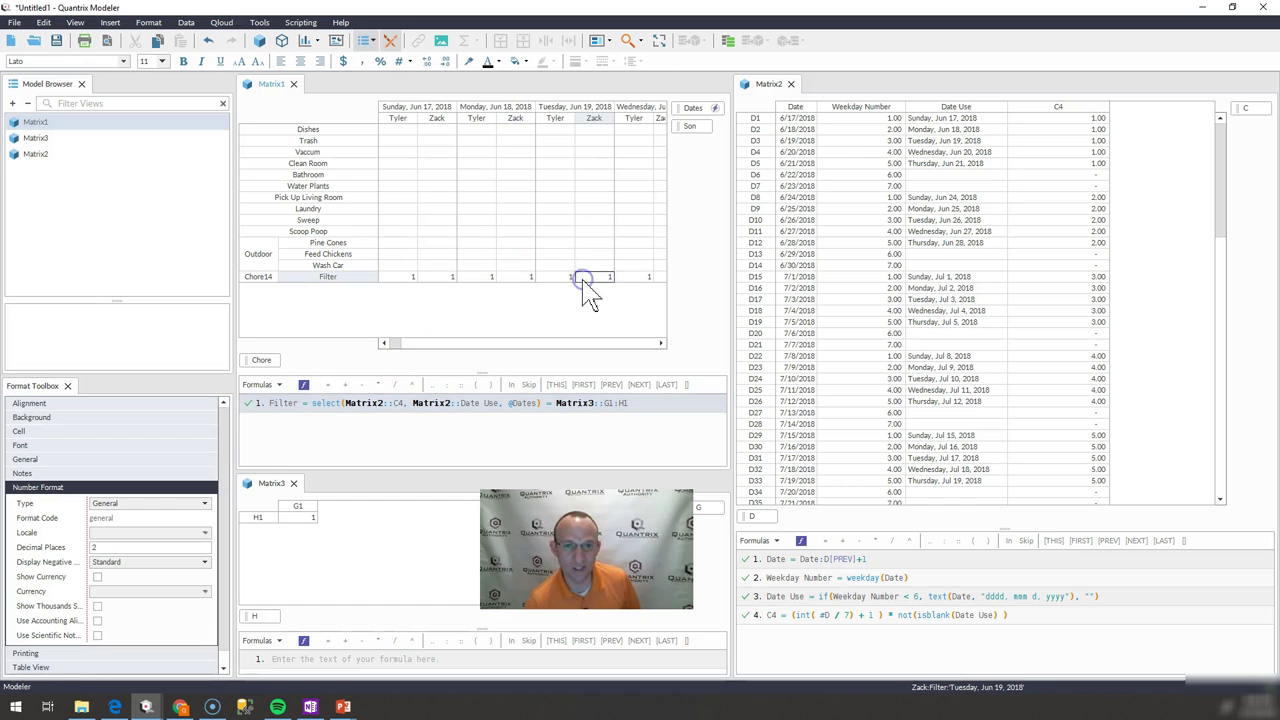
key(Right)
key(Right)
key(Right)
key(Right)
key(Right)
key(Right)
key(Right)
key(Right)
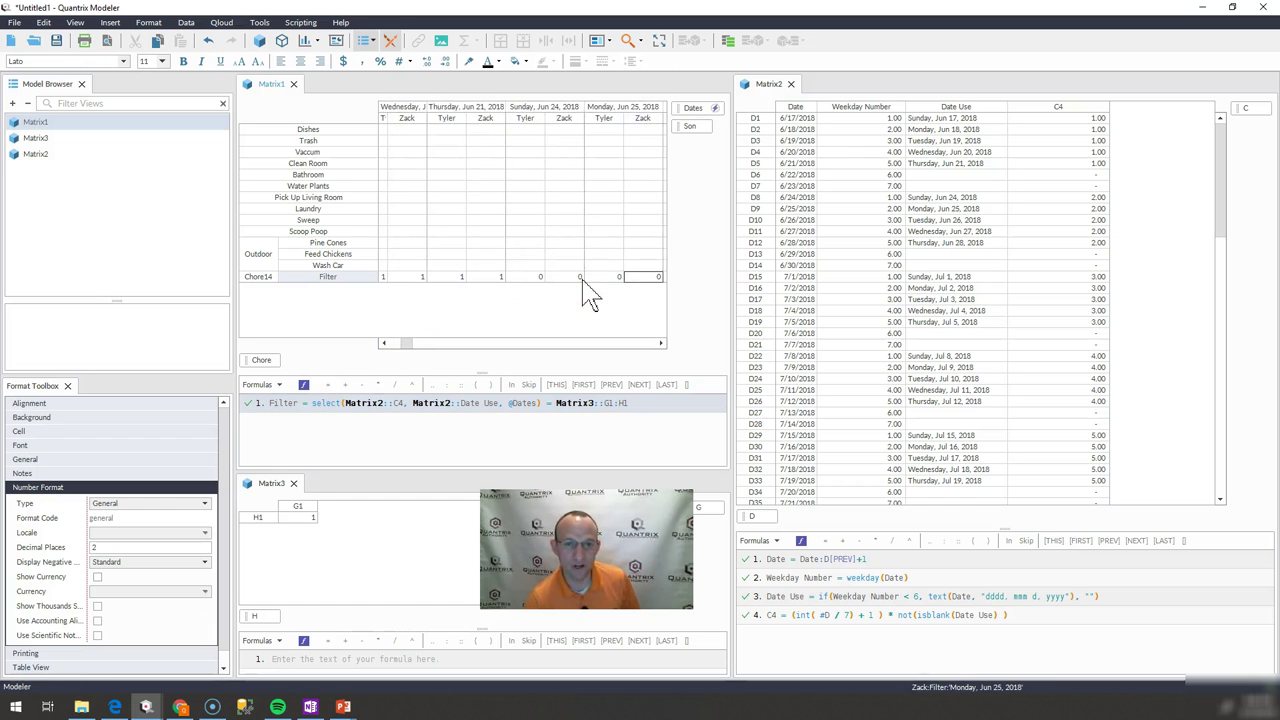
click(580, 278)
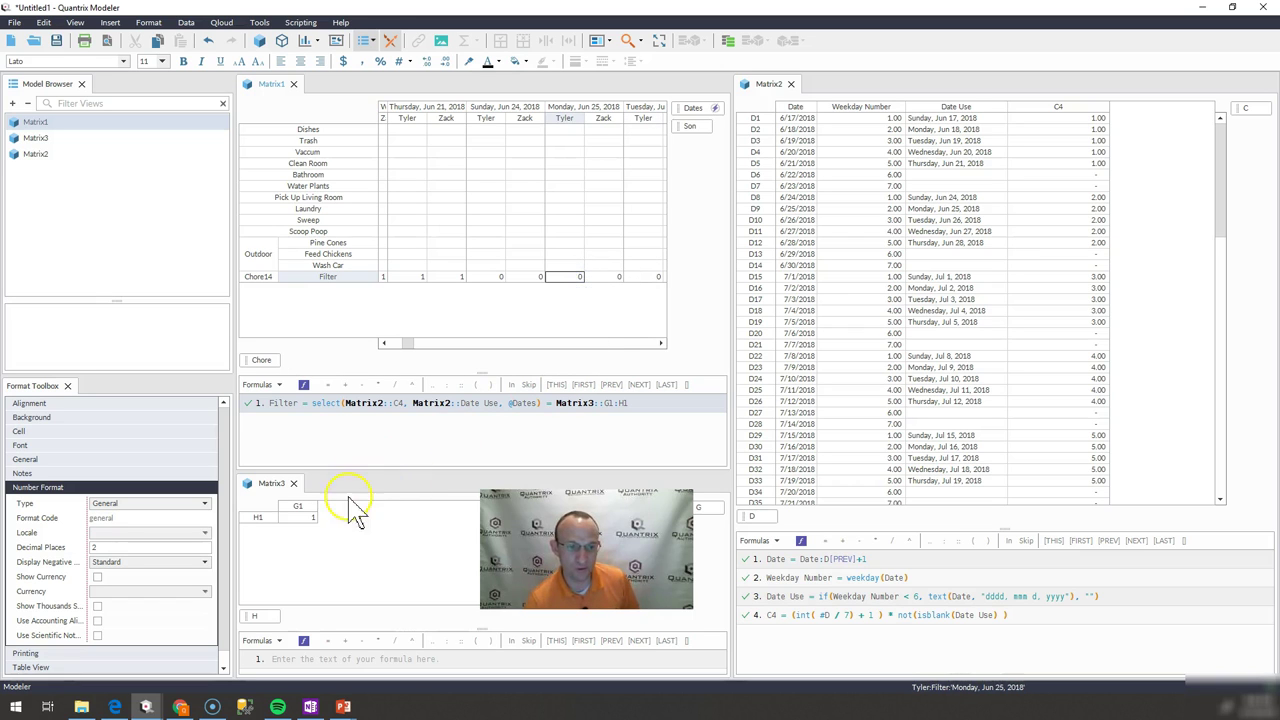
- Rename Matrix3's input item to Week so Filter flags the week-2 dates with 1
click(320, 517)
click(258, 517)
text(Wee)
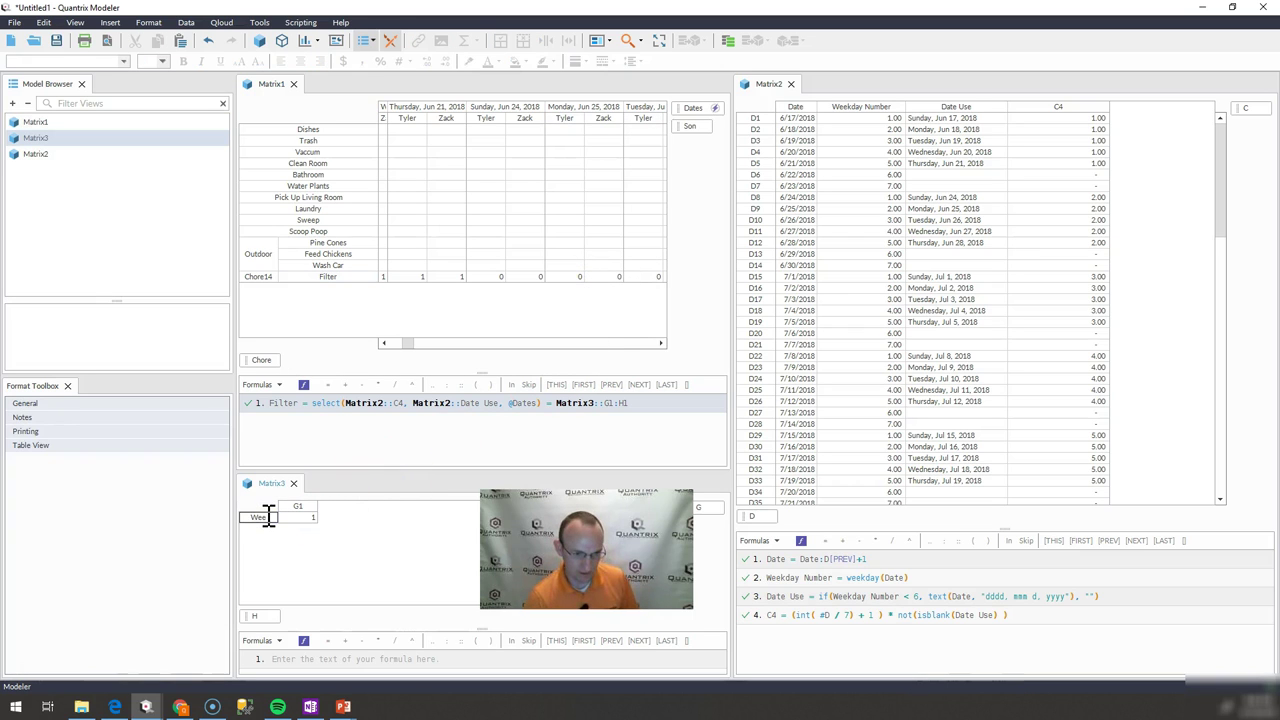
text(k)
key(Return)
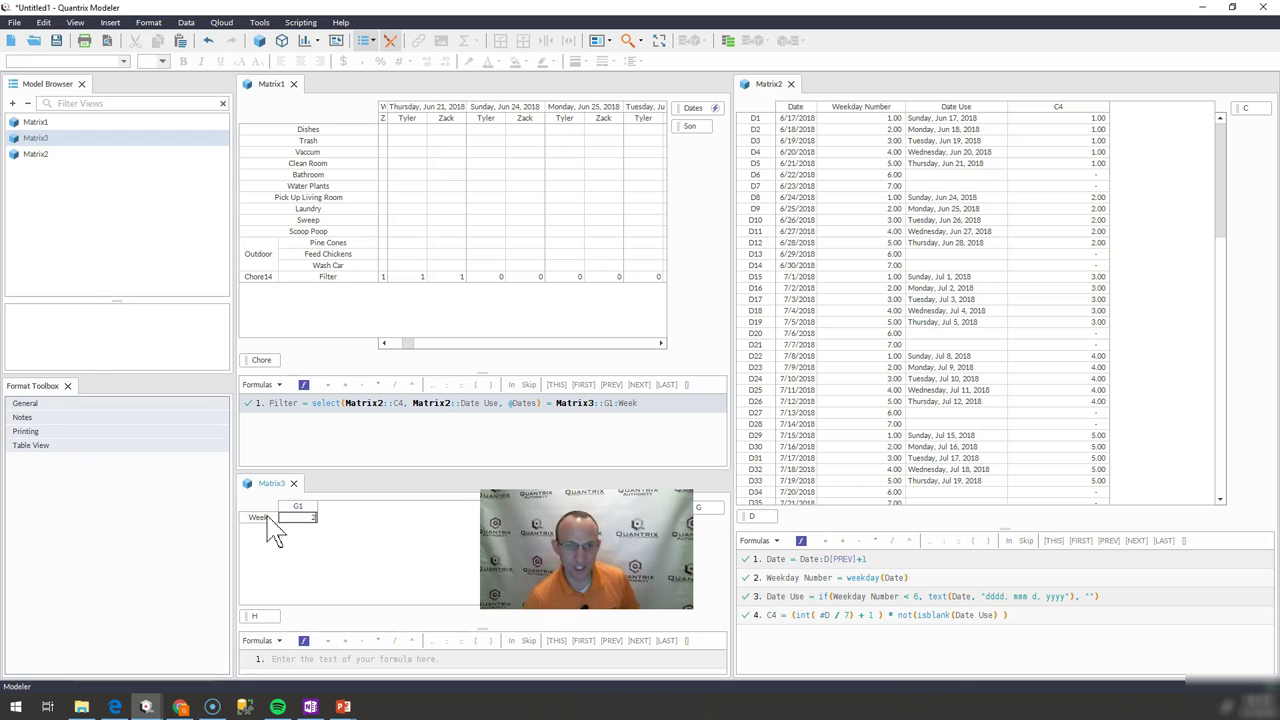
click(449, 280)
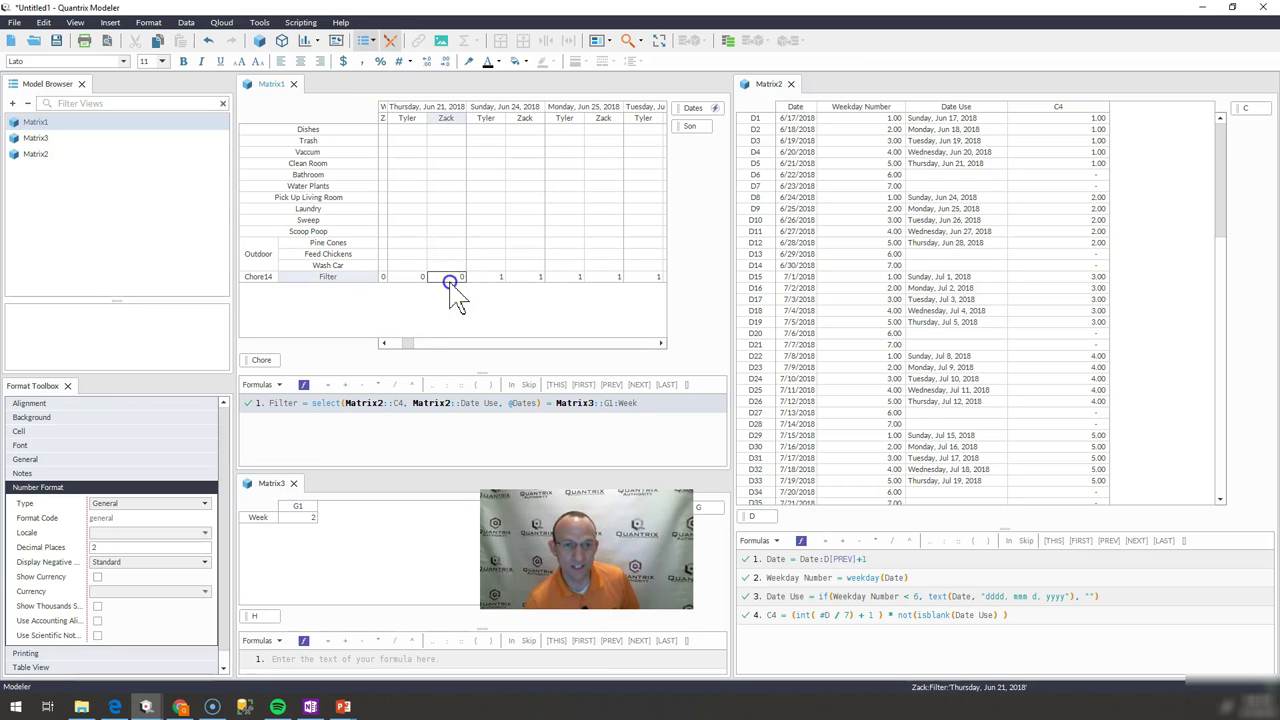
- Widen the chore chart by dragging the splitter right and closing the Matrix2 view
drag(731, 188, 950, 201)
click(1008, 84)
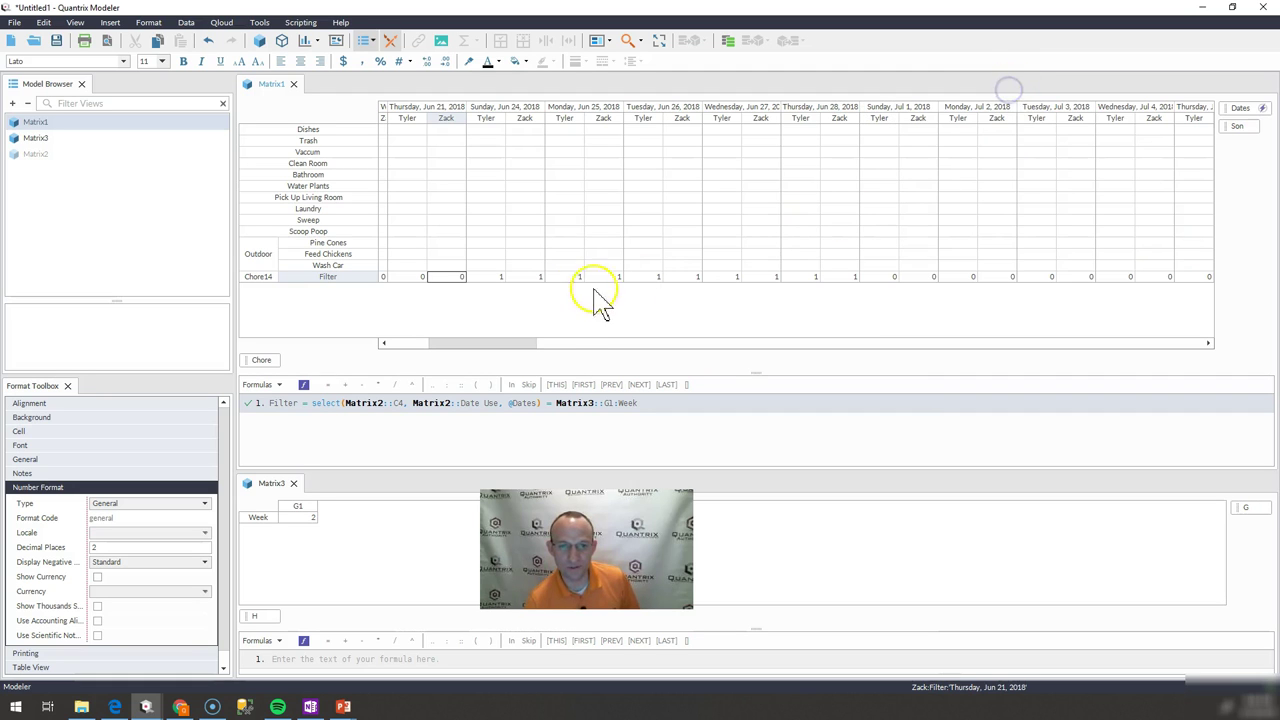
drag(526, 345, 488, 345)
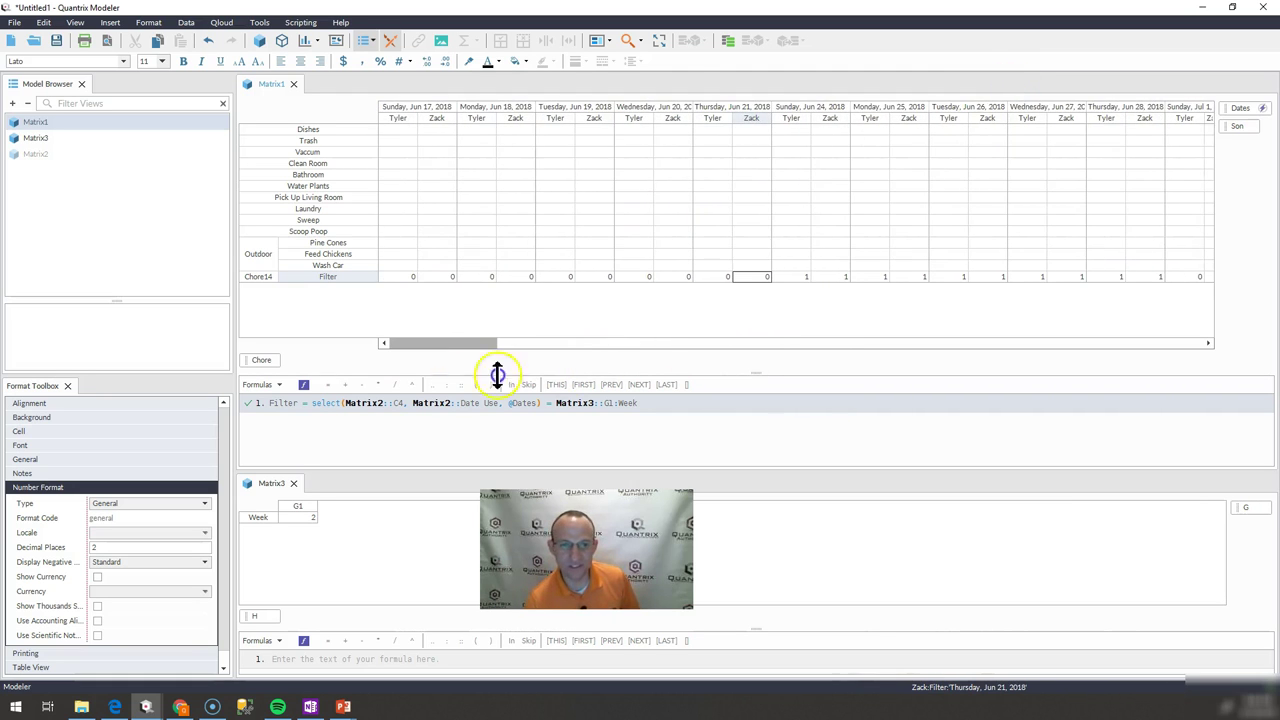
- Apply a values filter on the Filter row keeping only 1, leaving the Jun 24–28 columns
click(274, 278)
right_click(282, 280)
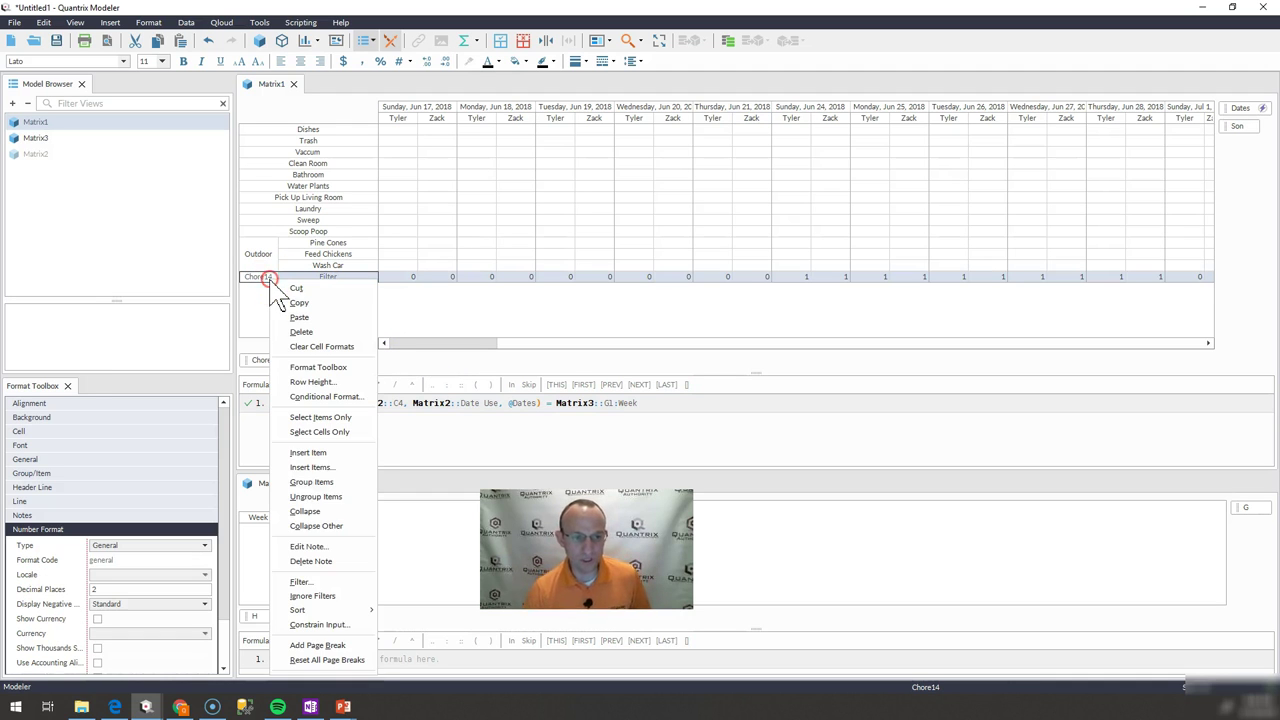
click(336, 583)
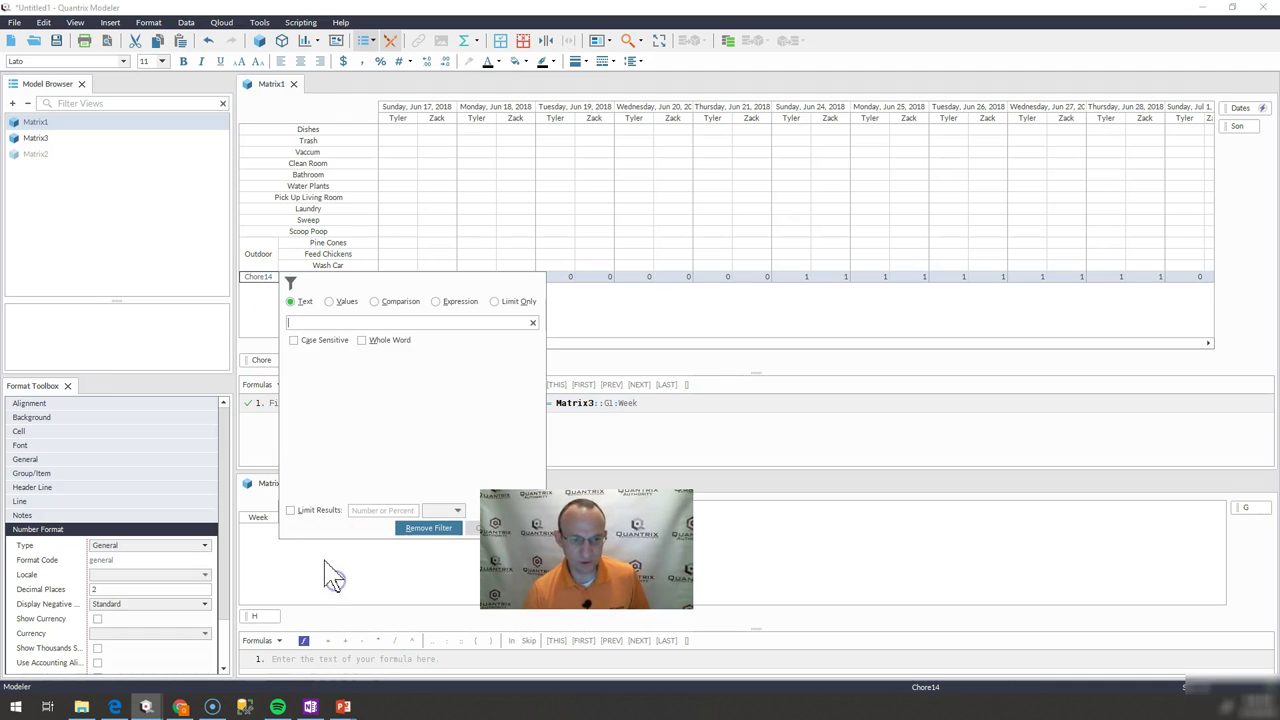
click(331, 302)
click(295, 372)
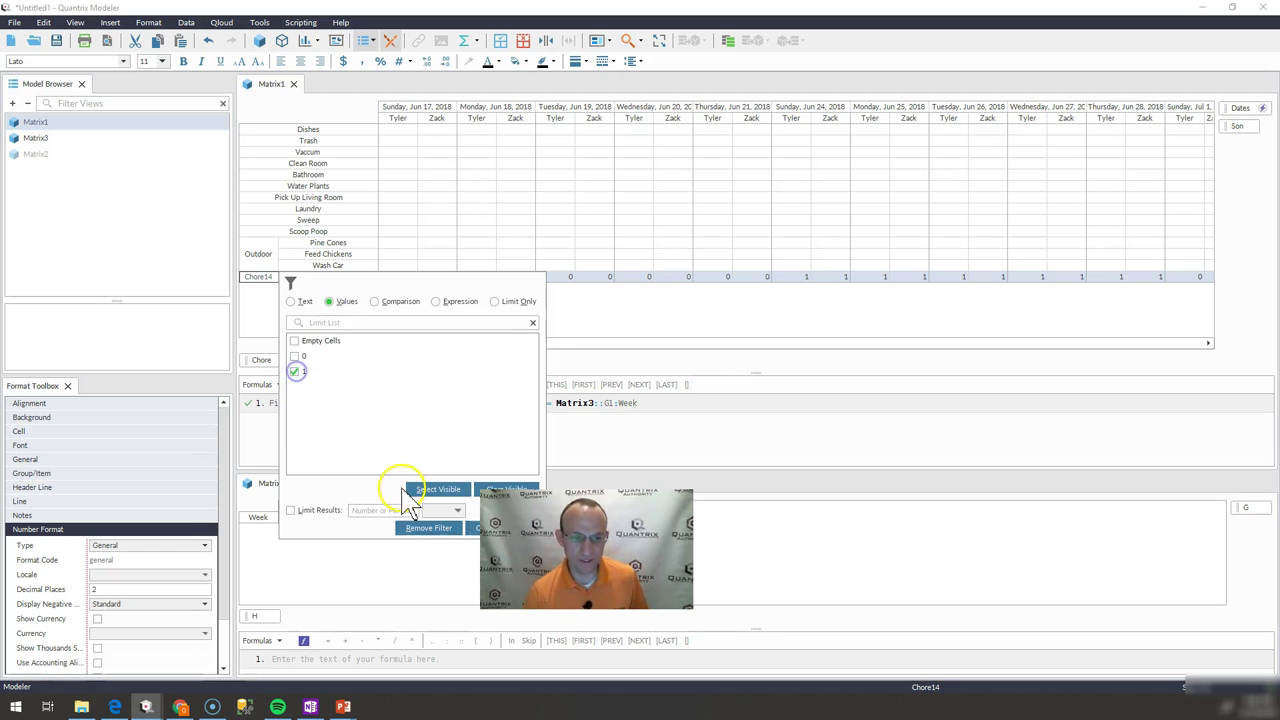
click(478, 528)
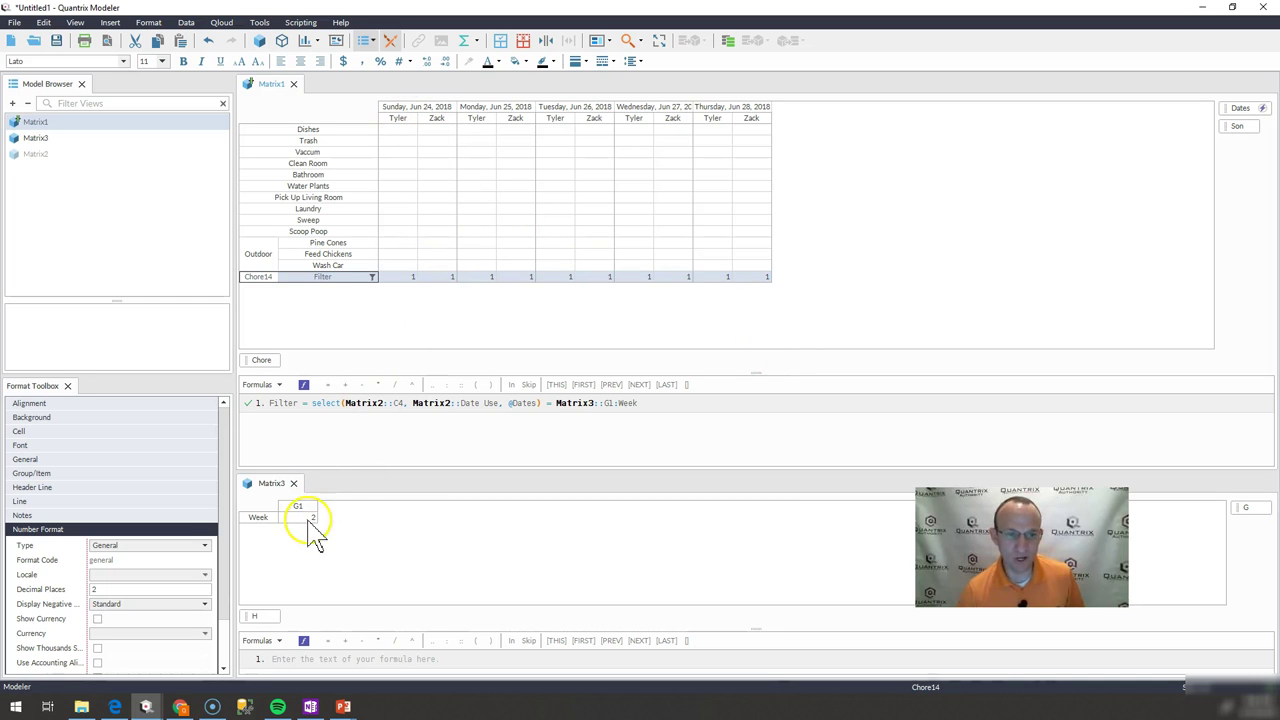
- Delete the Chore14 filter row and check the remaining Jun 24–28 columns
right_click(259, 289)
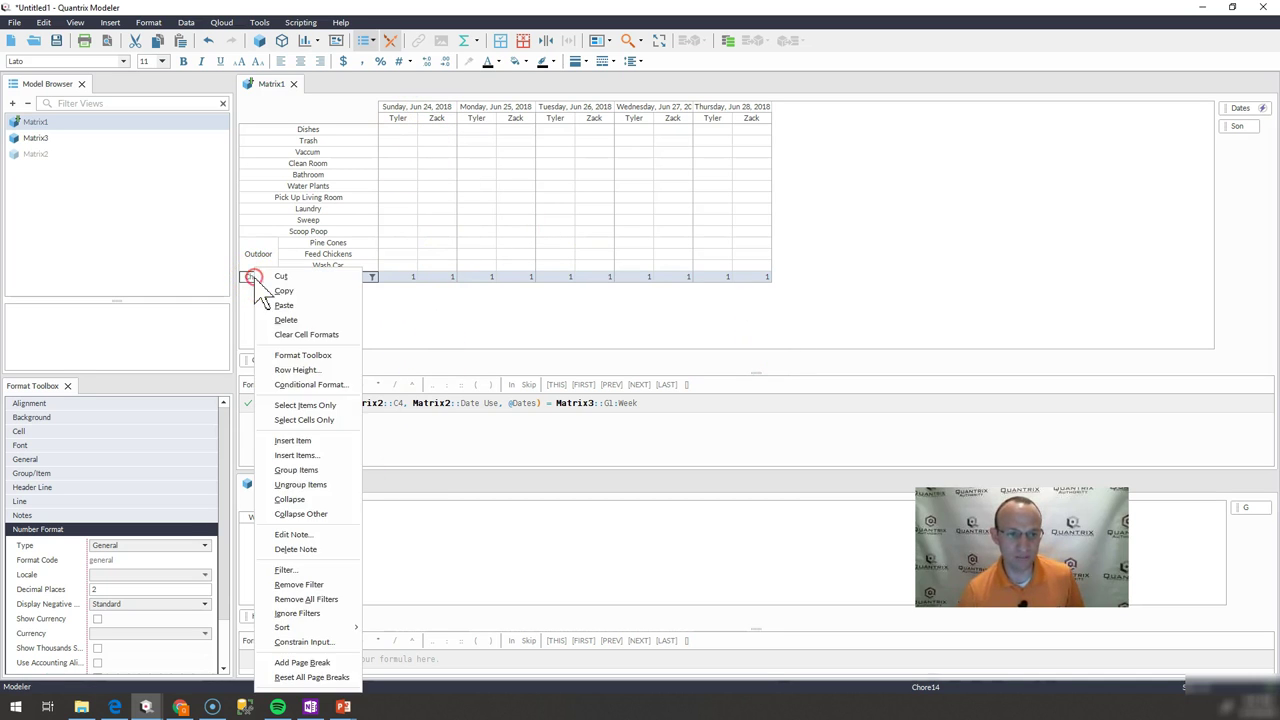
click(292, 500)
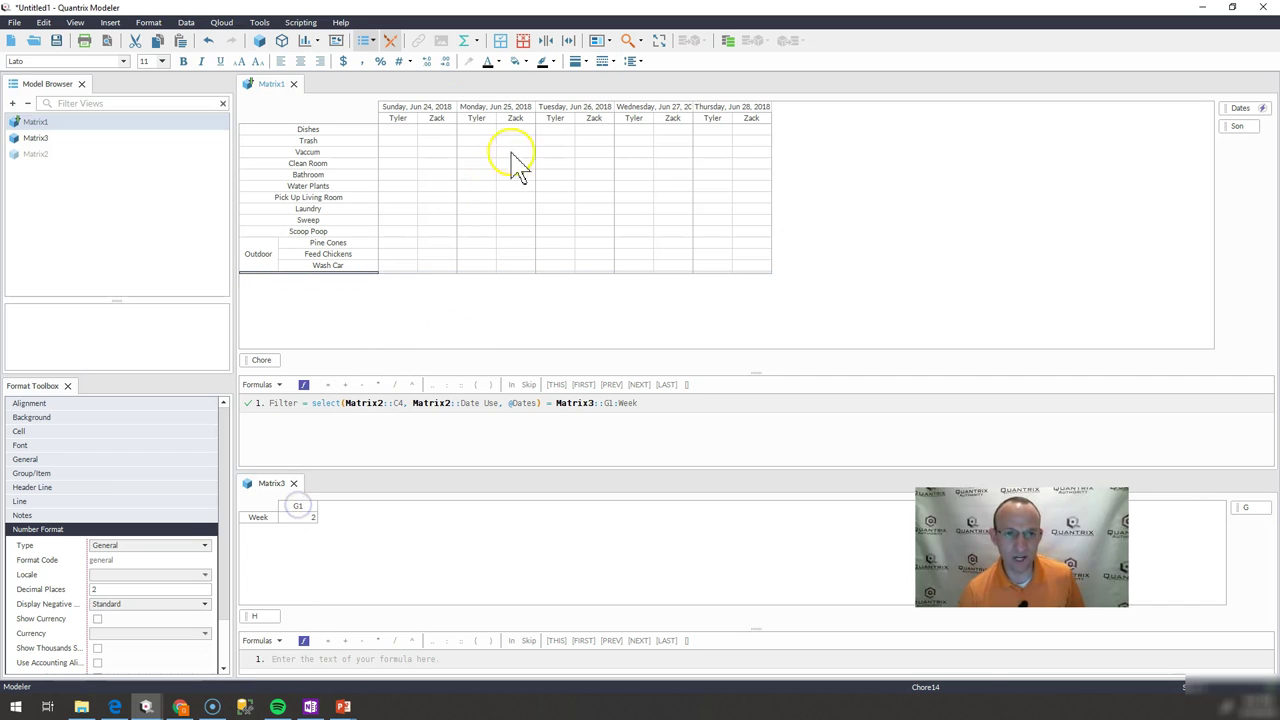
click(421, 106)
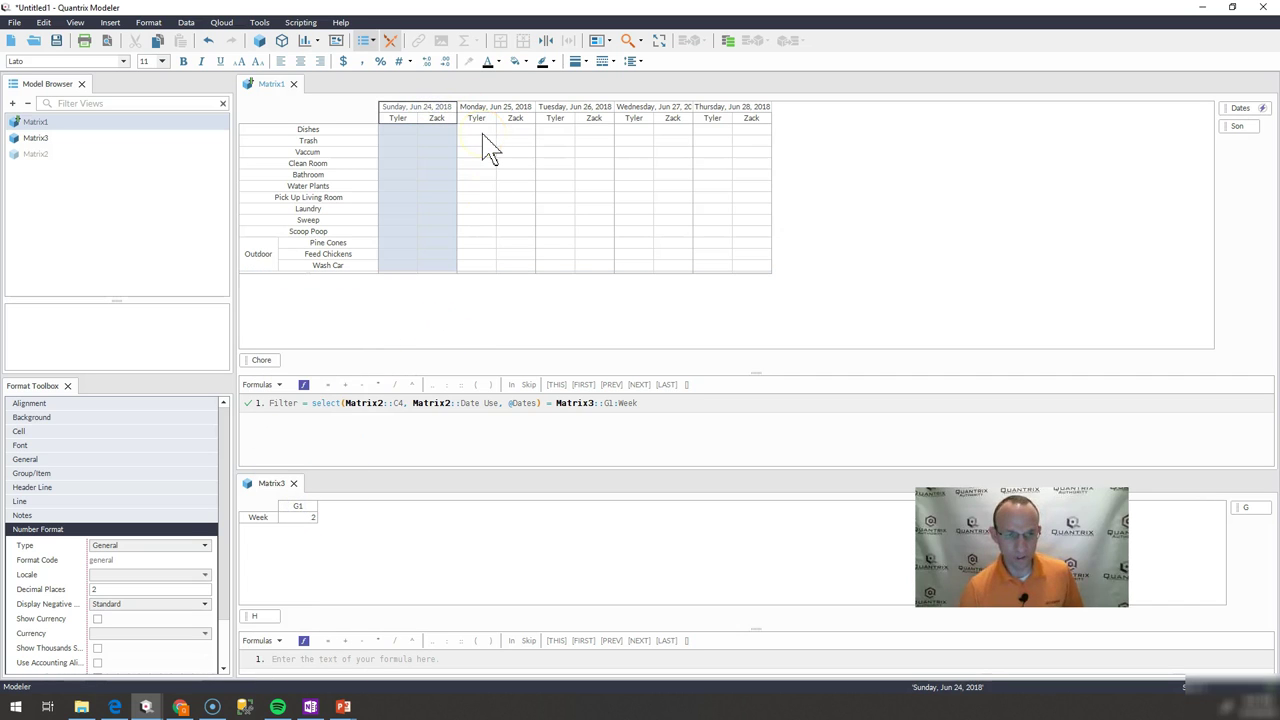
click(452, 108)
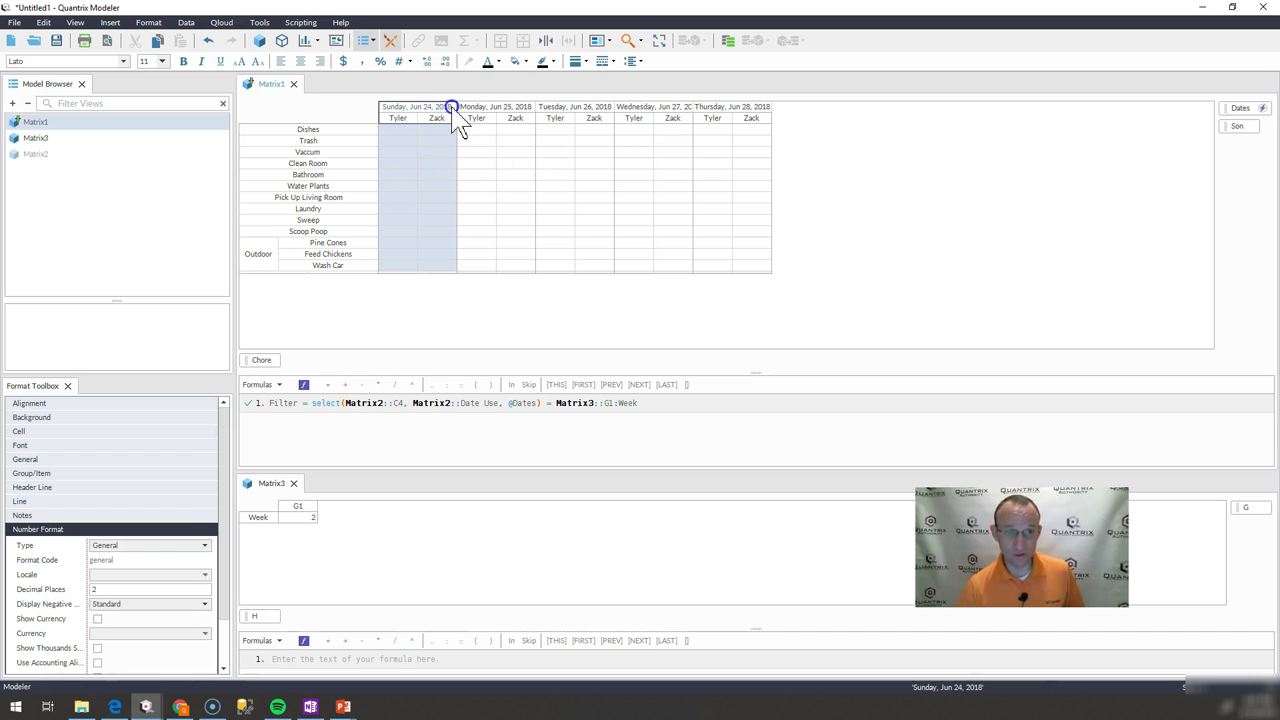
click(738, 106)
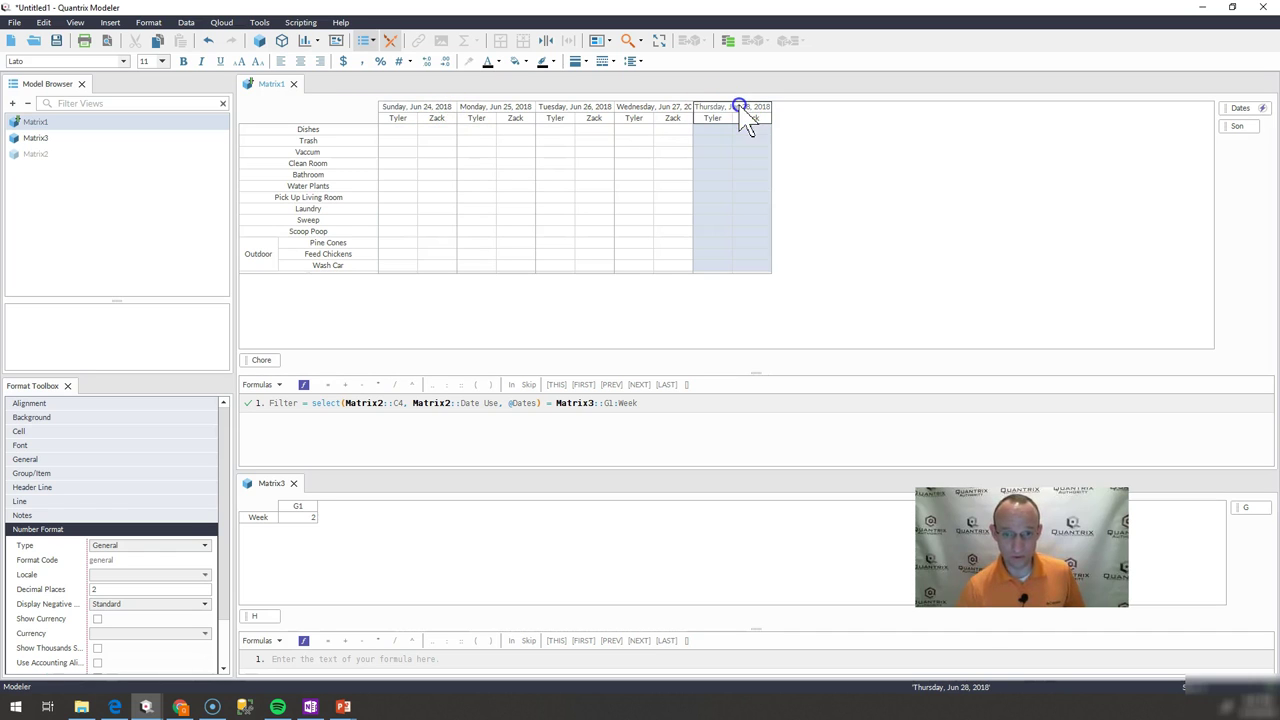
- Change Matrix3's Week value to 3 so the chart shows Jul 1–5
click(298, 517)
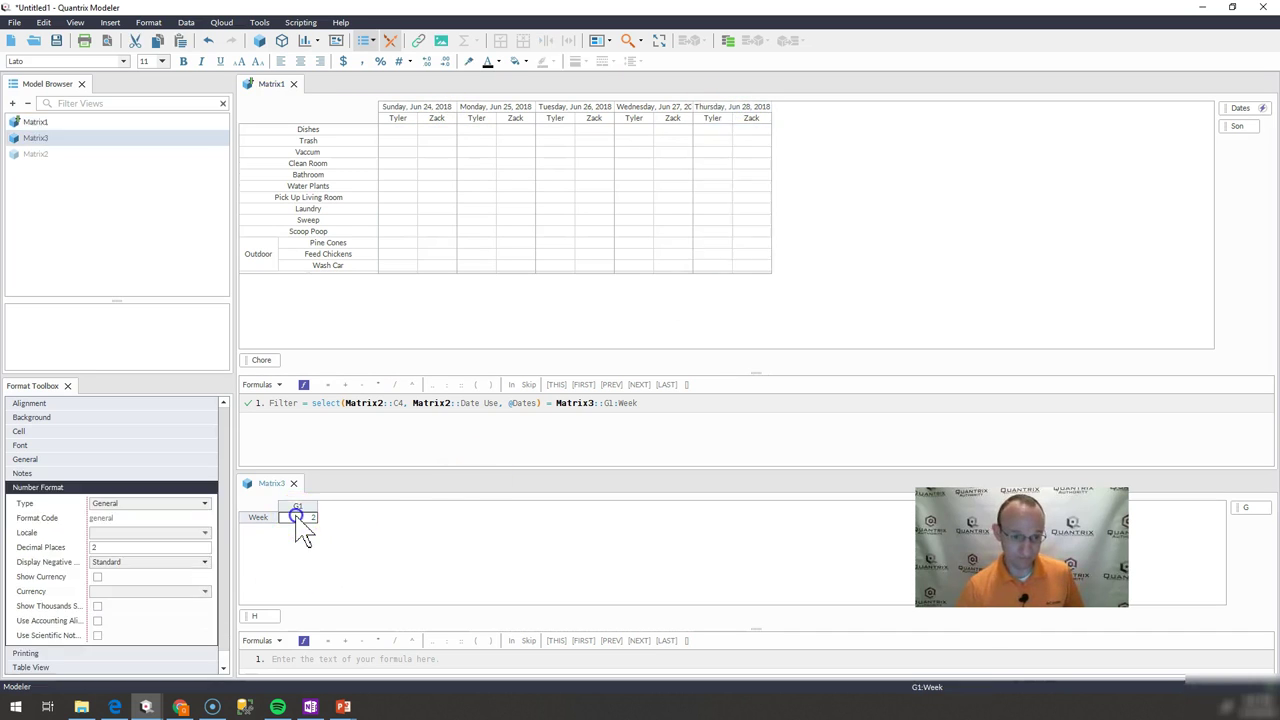
text(3)
key(Return)
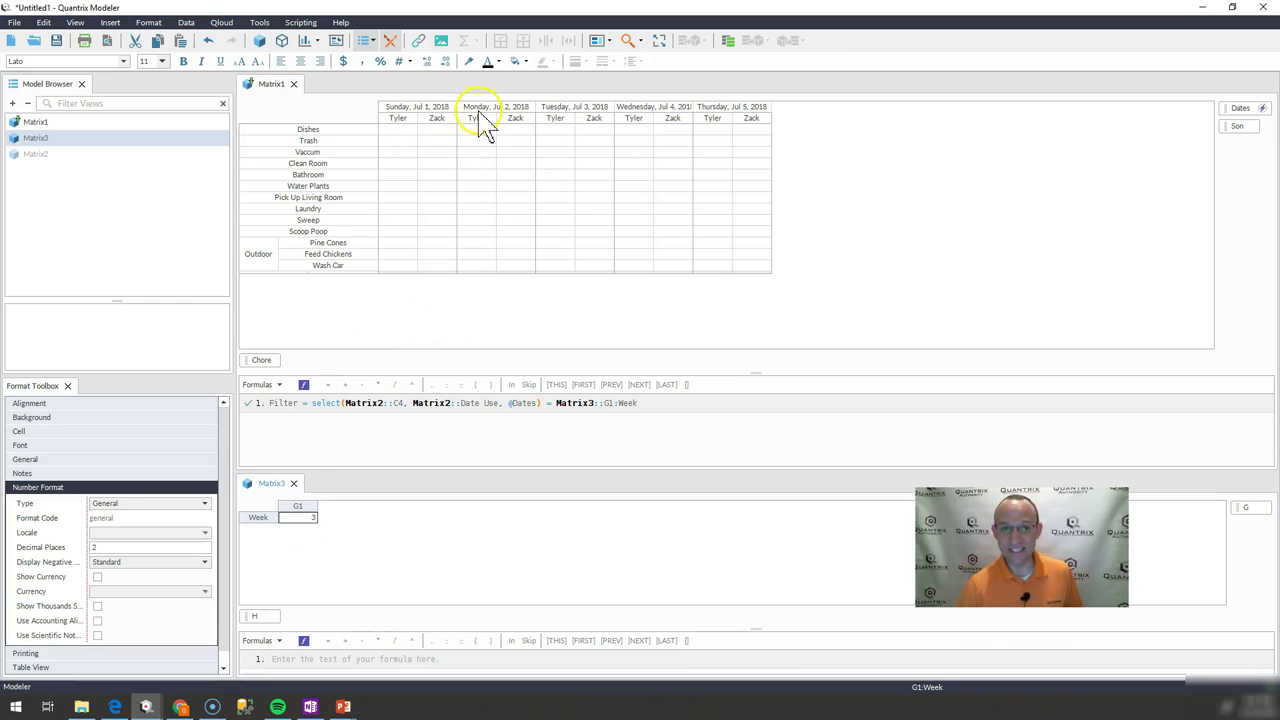
- Mark x for Tyler's Vaccum and Water Plants on Jul 1 and Monday's Laundry
click(398, 152)
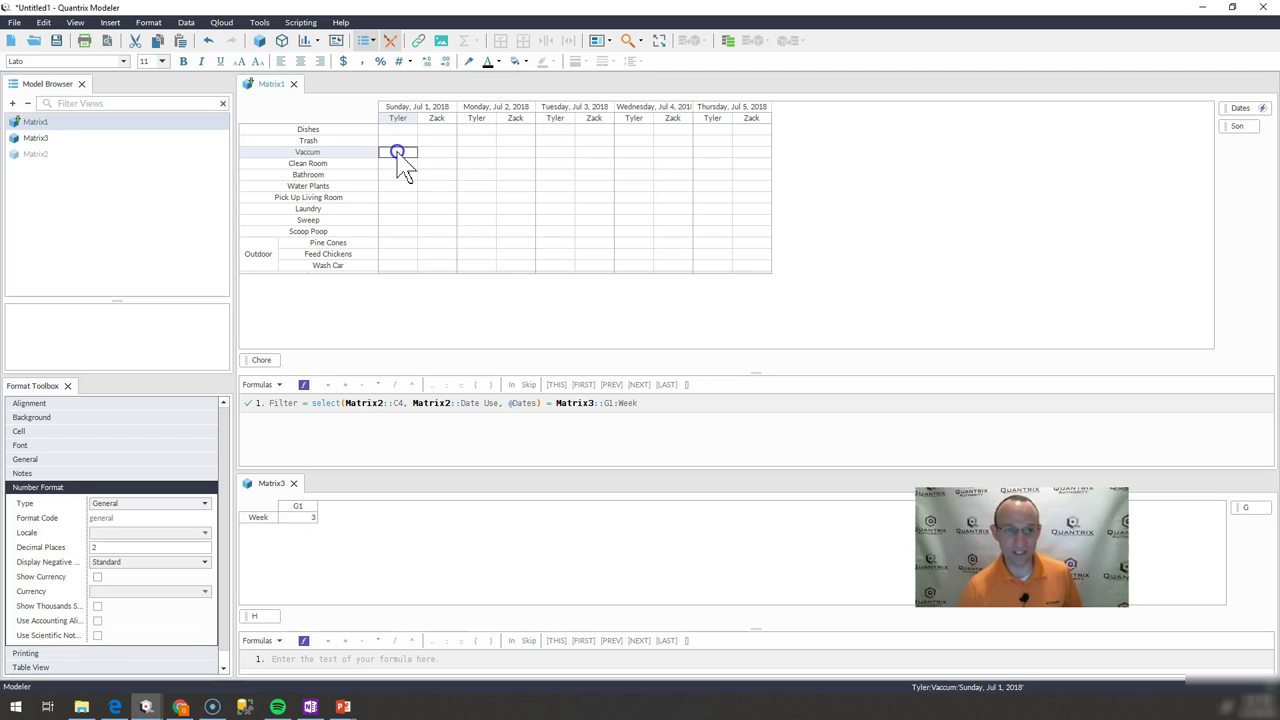
text(x)
key(Return)
key(Down)
key(Down)
text(x)
key(Tab)
key(Tab)
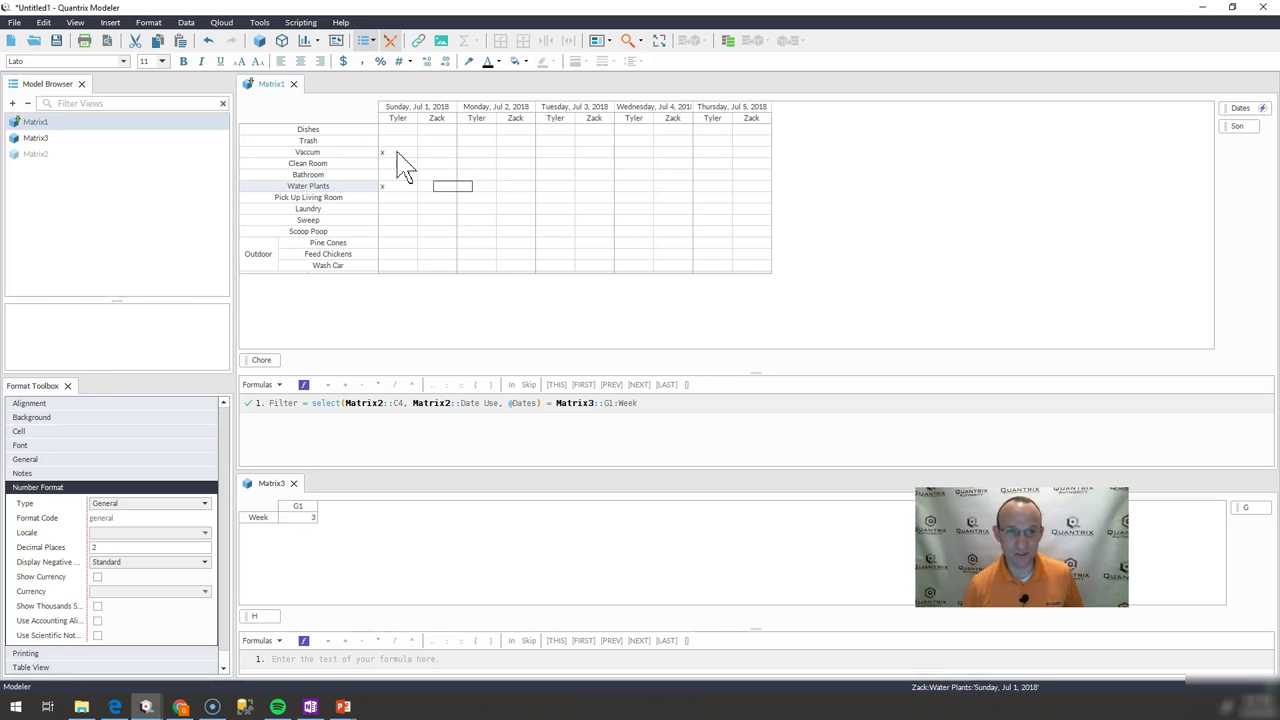
key(Right)
key(Down)
- Mark x in the Pine Cones and Tuesday Bathroom cells, moving to Tyler's Tuesday column
key(Down)
key(Left)
text(x)
key(Return)
key(Down)
key(Down)
text(x)
key(Return)
key(Up)
key(Up)
key(Up)
key(Up)
key(Up)
key(Right)
key(Right)
key(Up)
key(Up)
text(x)
key(Return)
key(Down)
key(Down)
key(Right)
key(Left)
- Enter a final x, then insert a new chore named Service below Scoop Poop
text(x)
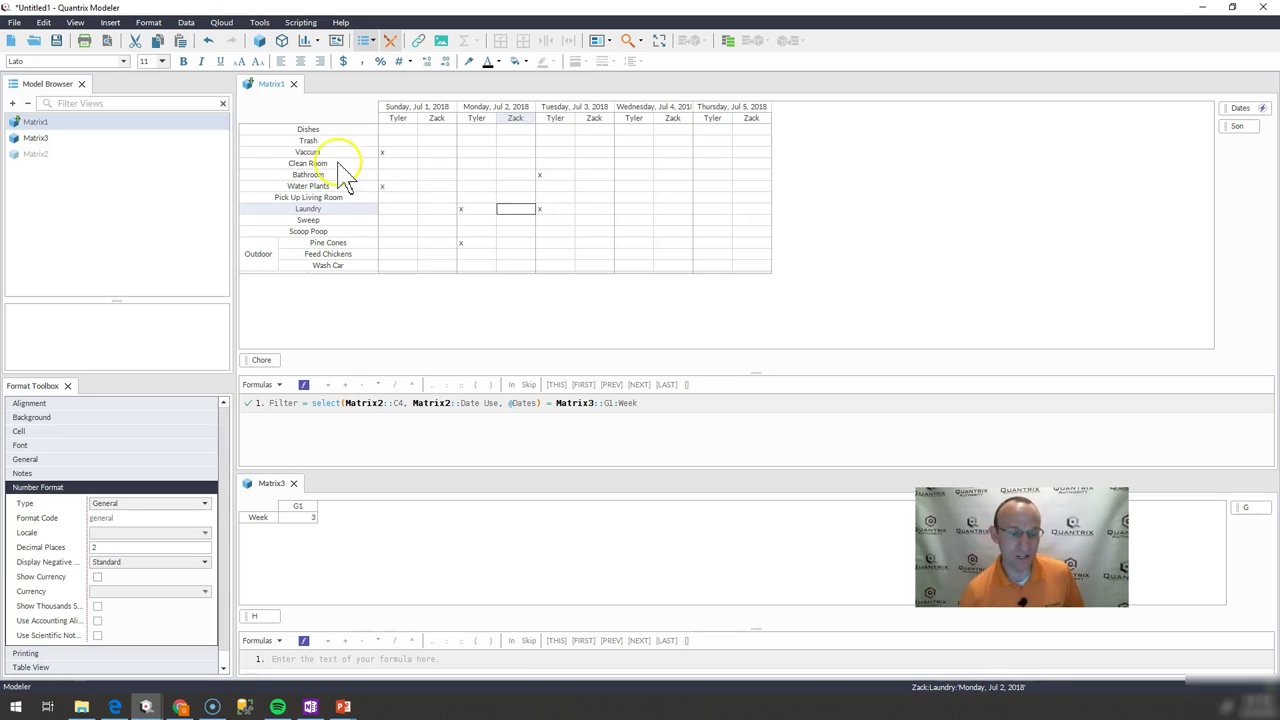
click(327, 210)
click(330, 231)
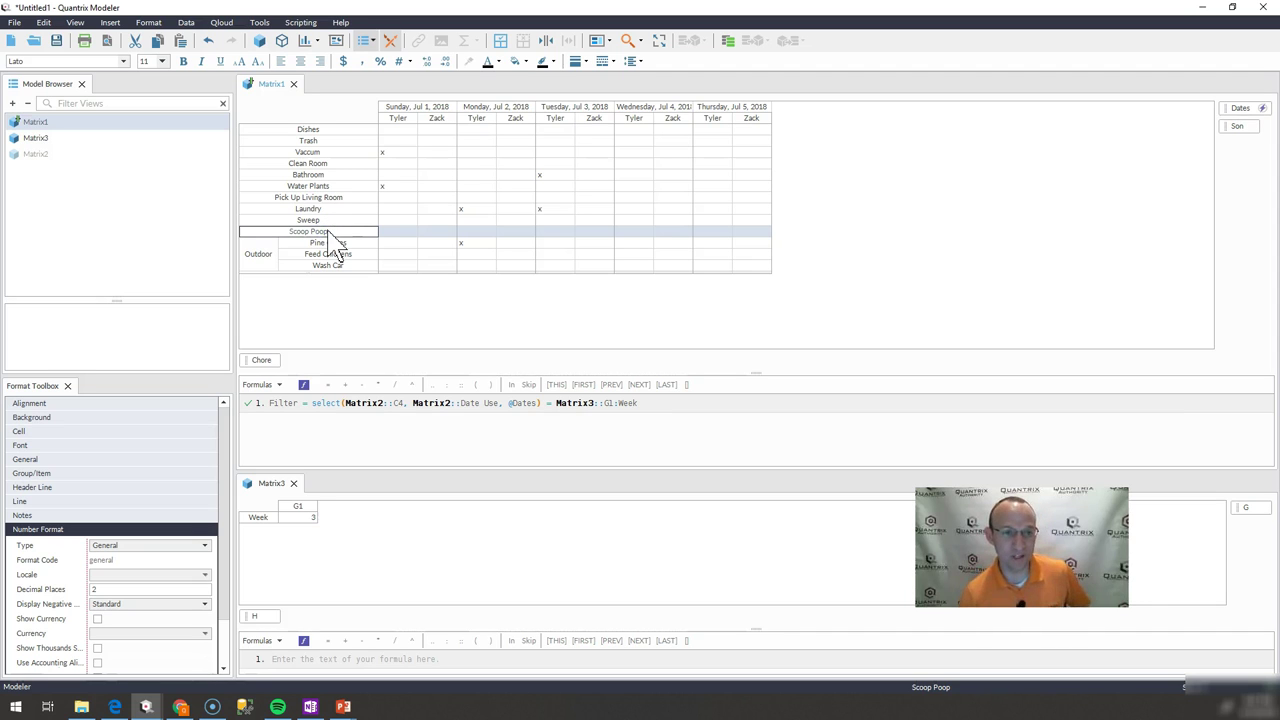
click(331, 236)
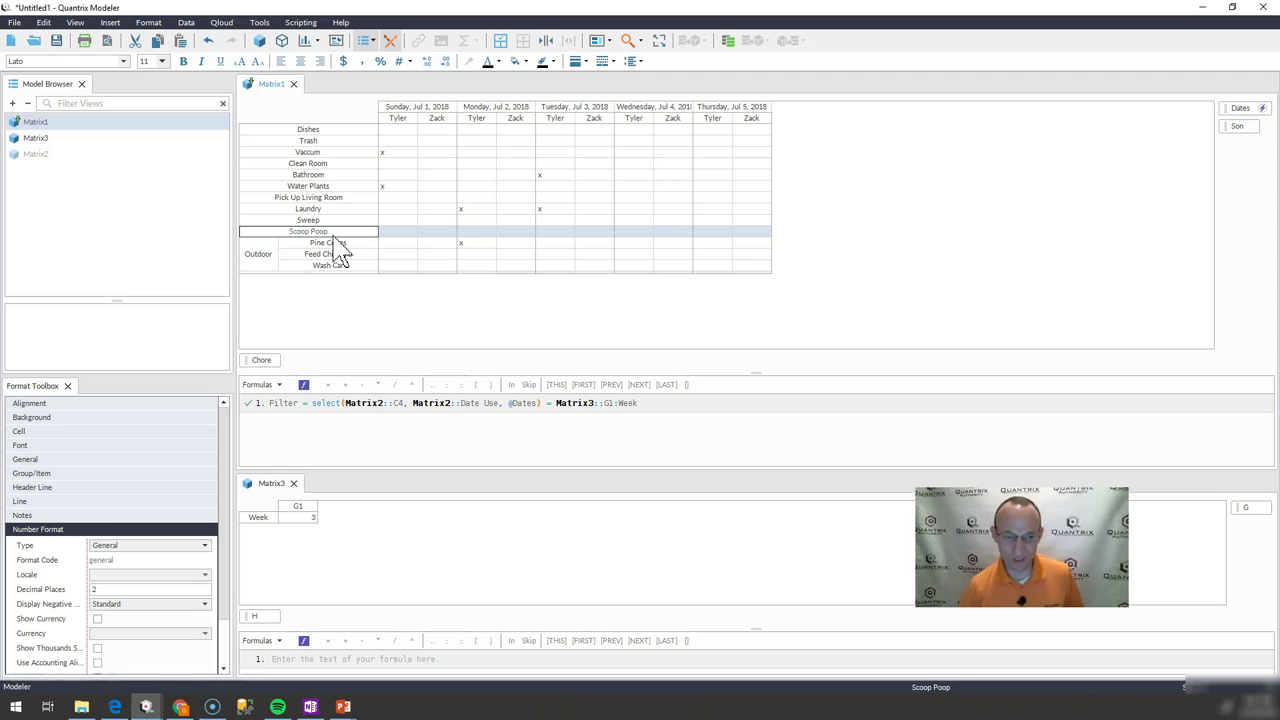
key(Return)
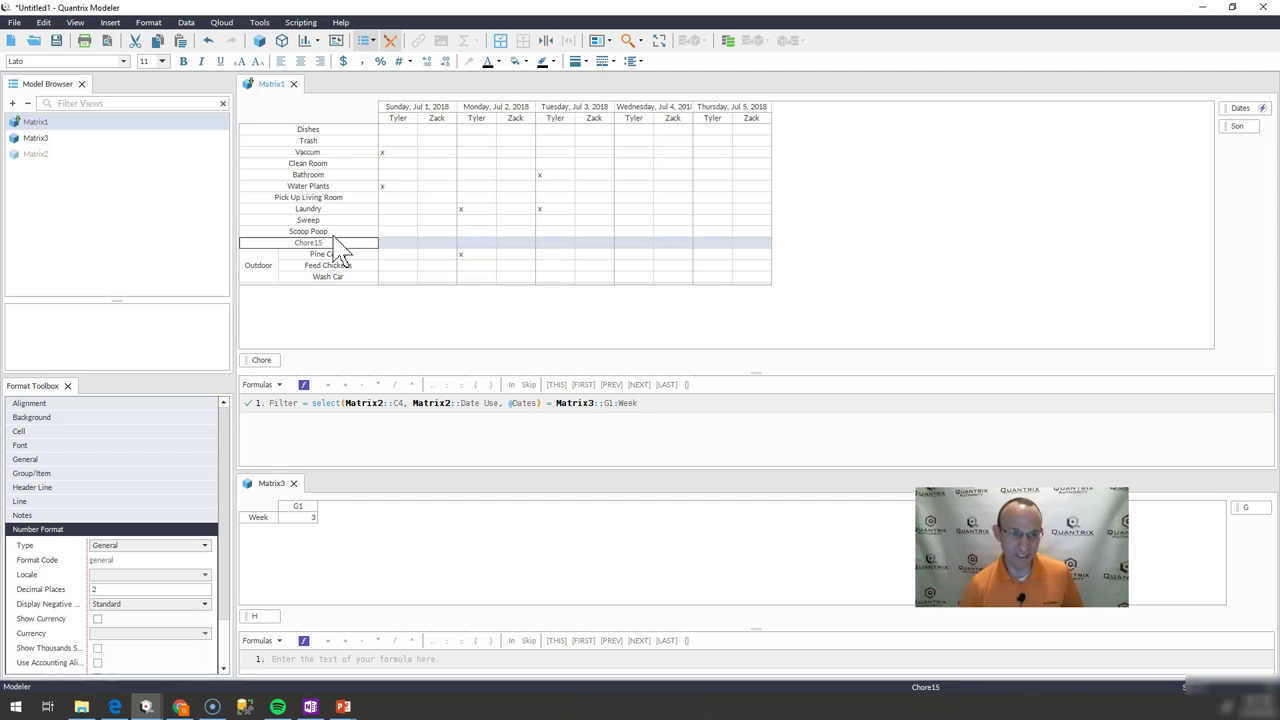
click(333, 246)
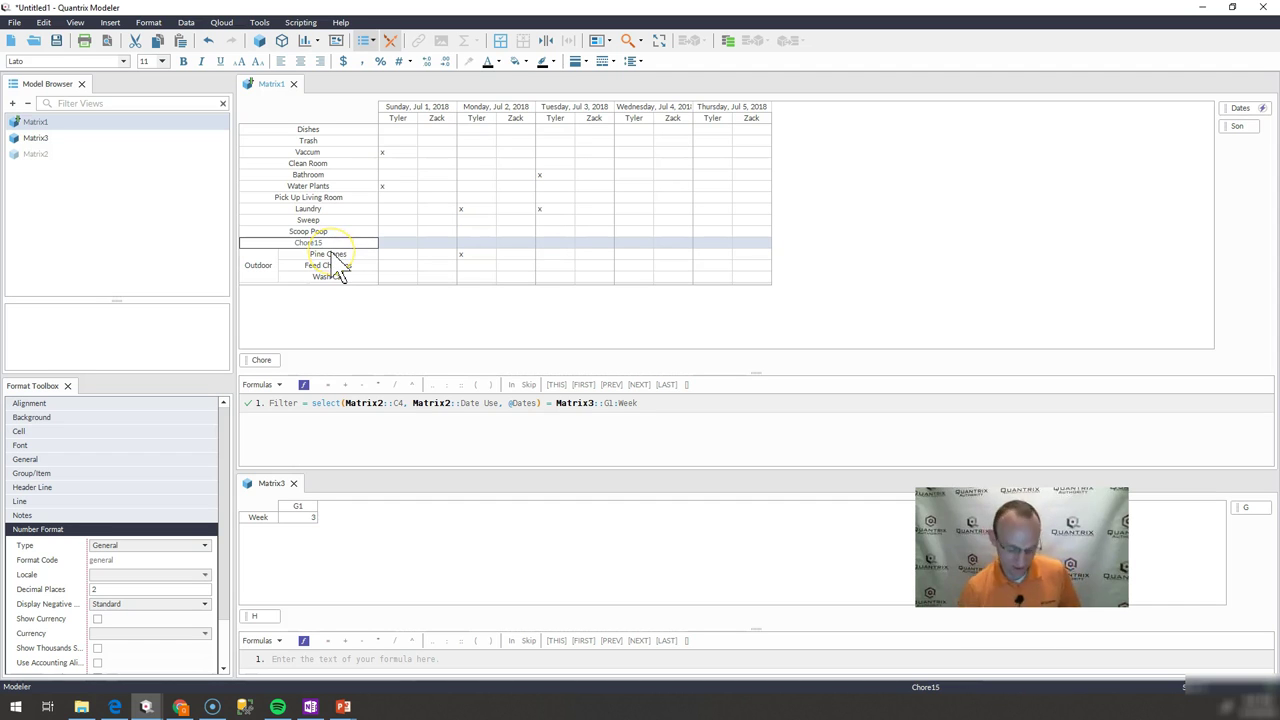
text(Service)
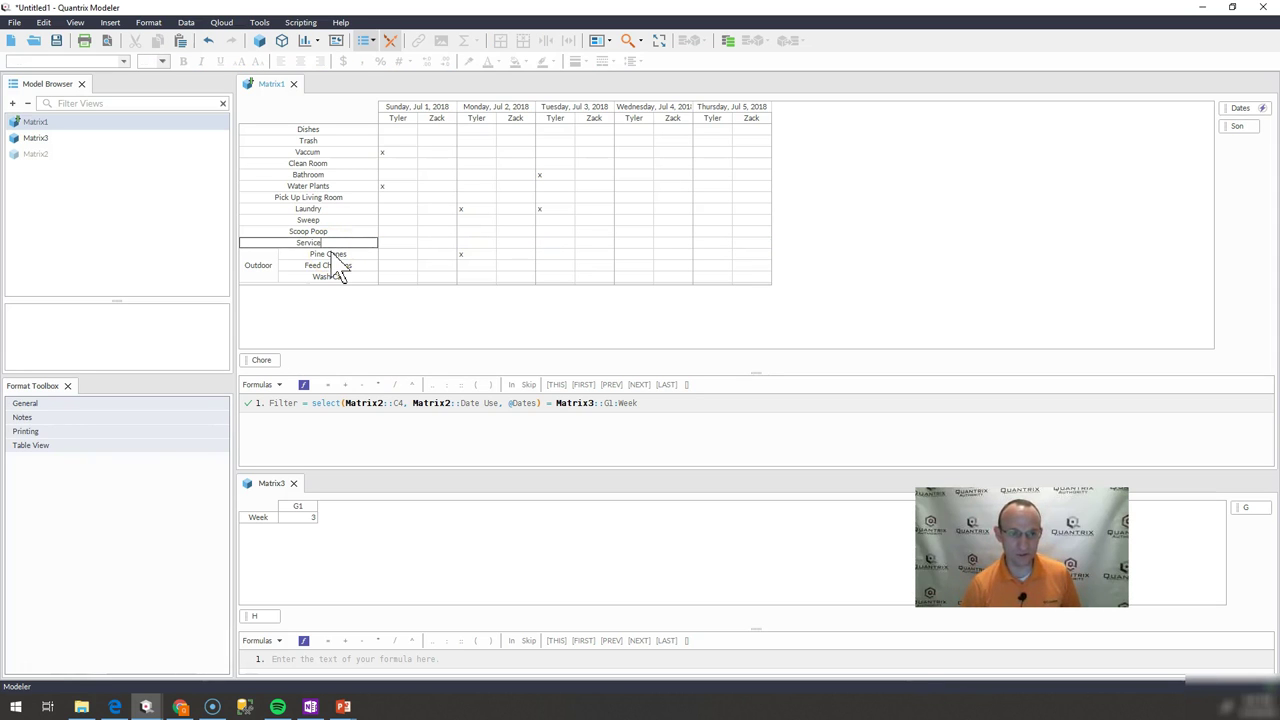
key(Return)
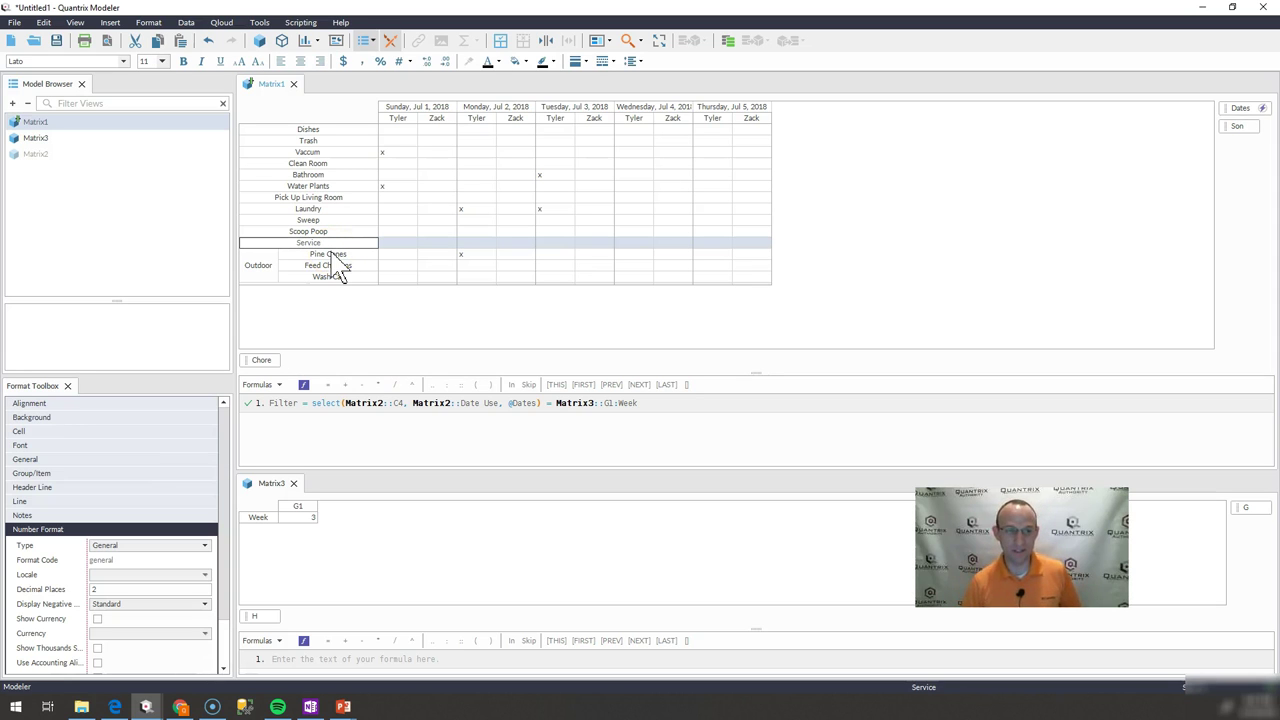
- Insert another chore named Family Search below Service and select its Monday Jul 2 cell
key(Return)
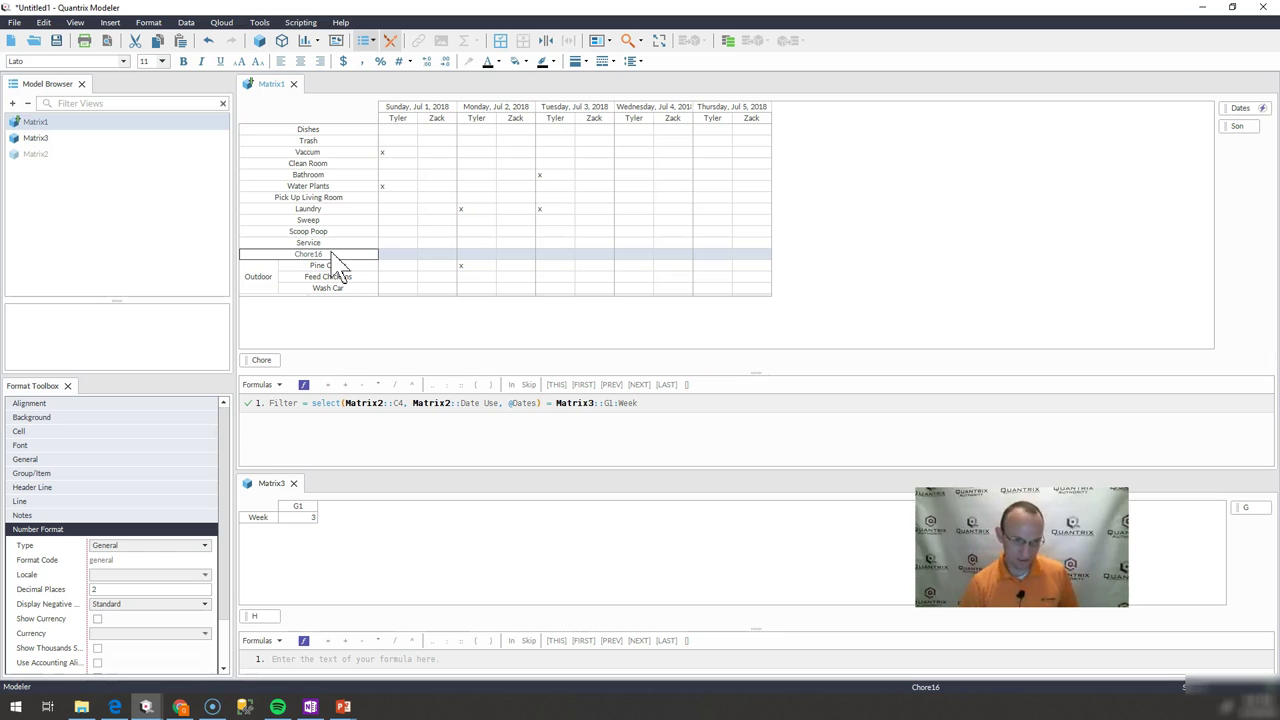
text(Family Search)
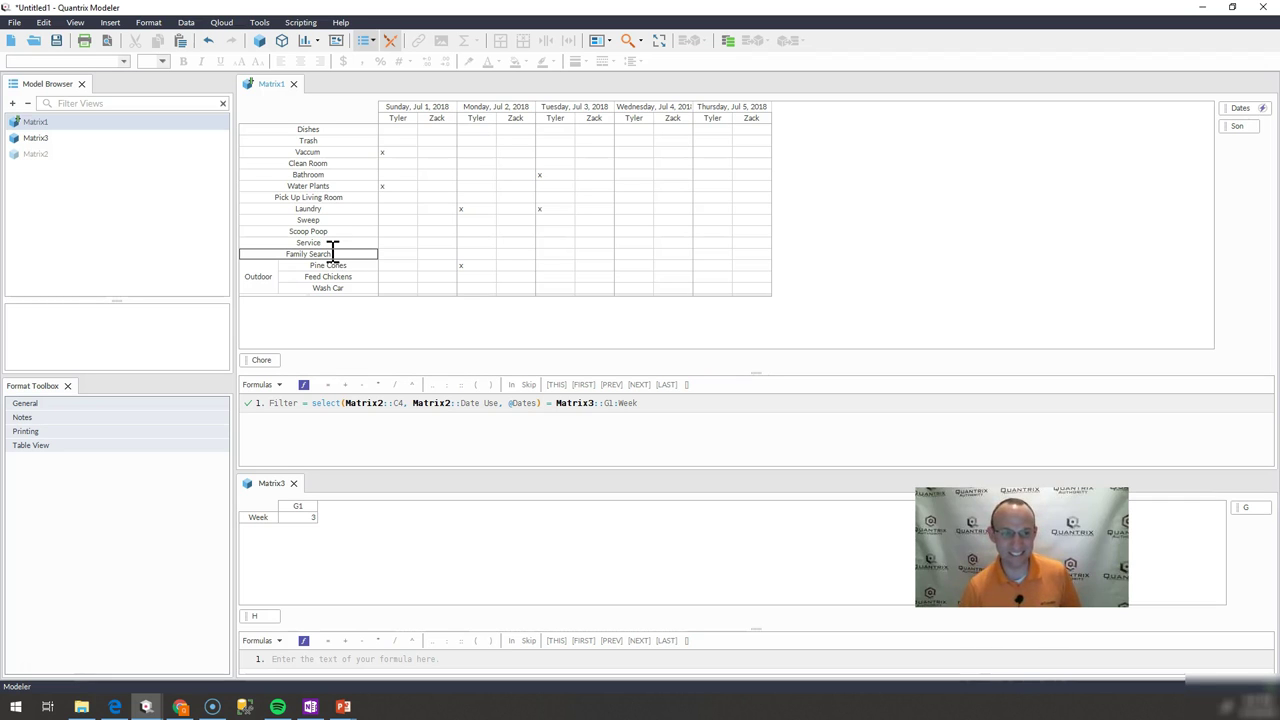
key(Return)
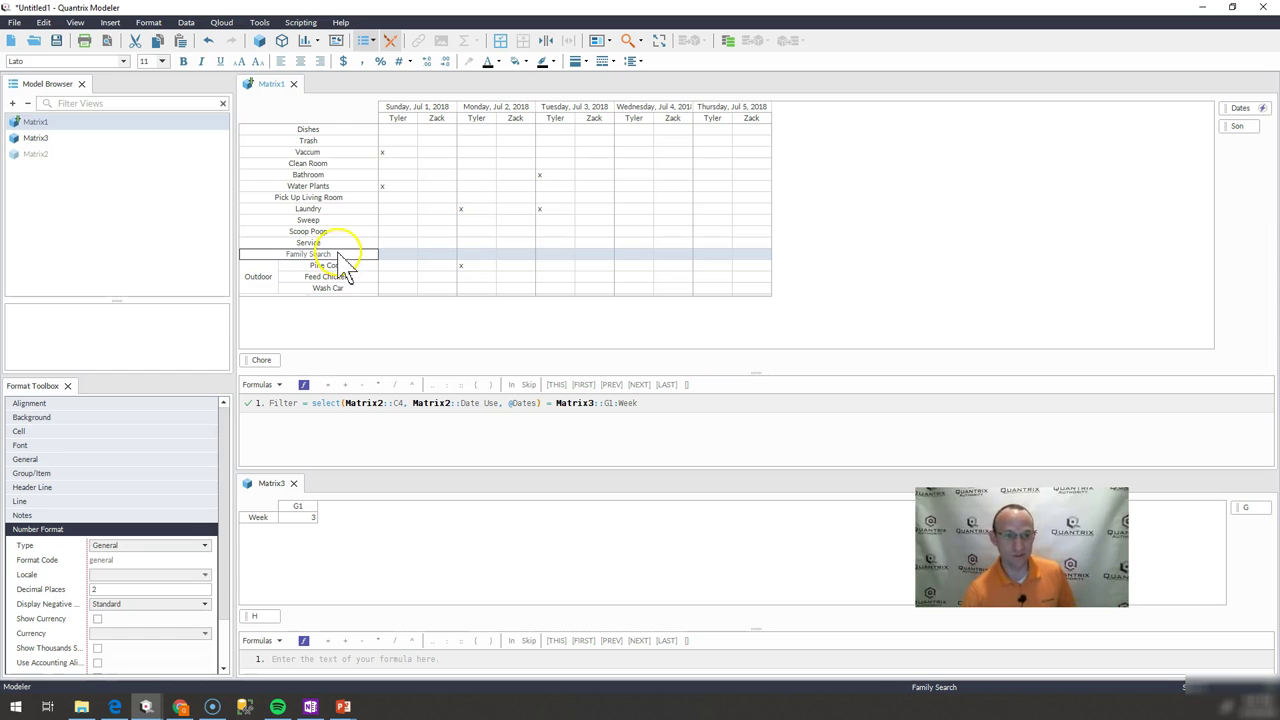
click(396, 262)
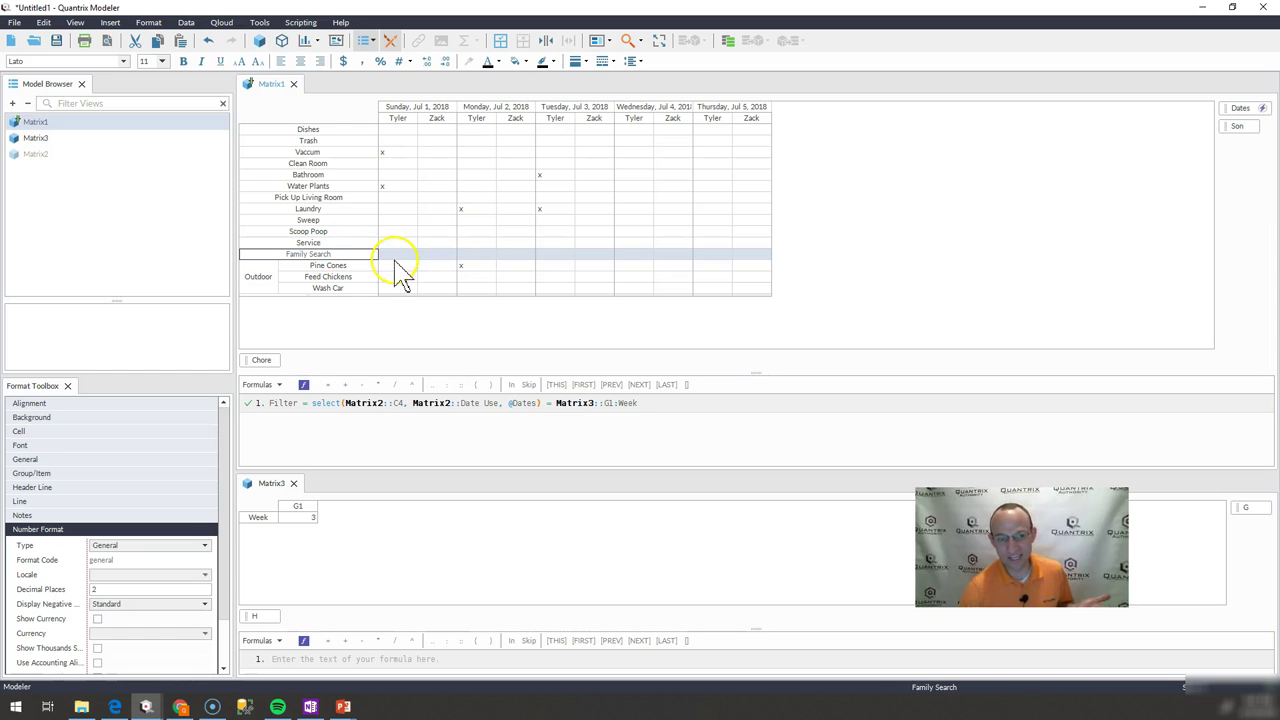
click(512, 254)
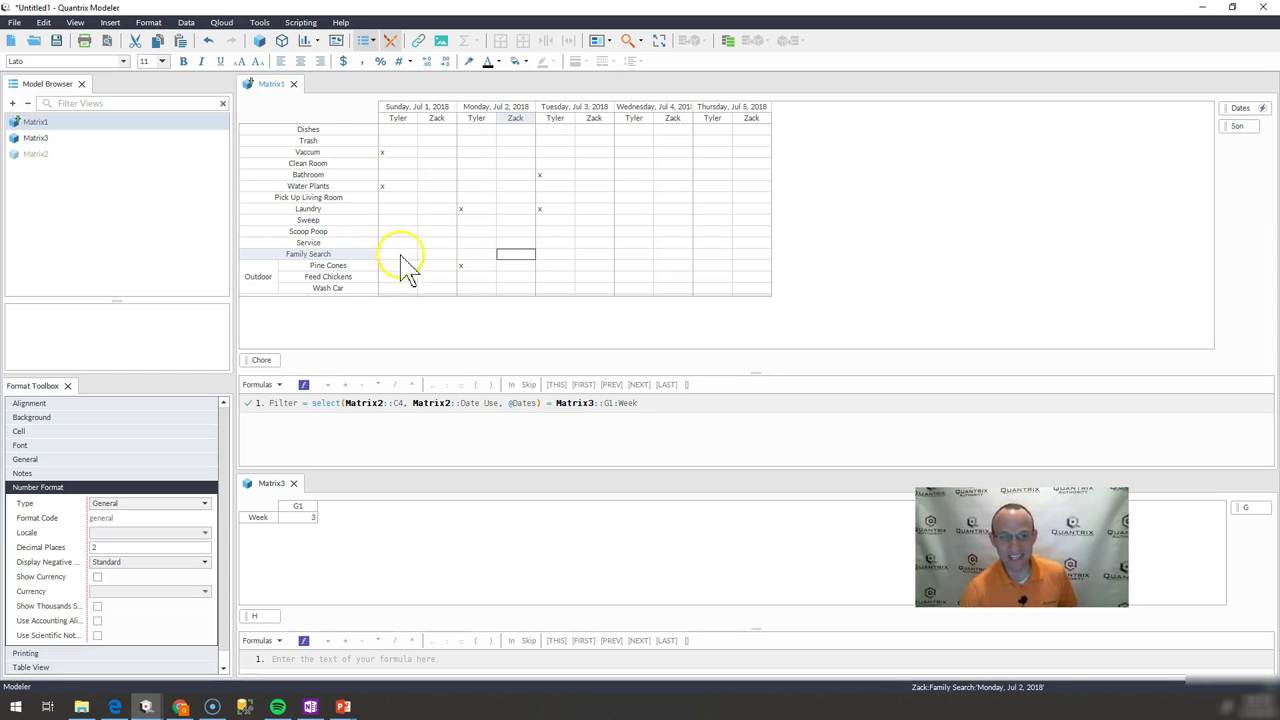
- Set Matrix3's Week value to 4 so the chart shows Jul 8–12
click(311, 519)
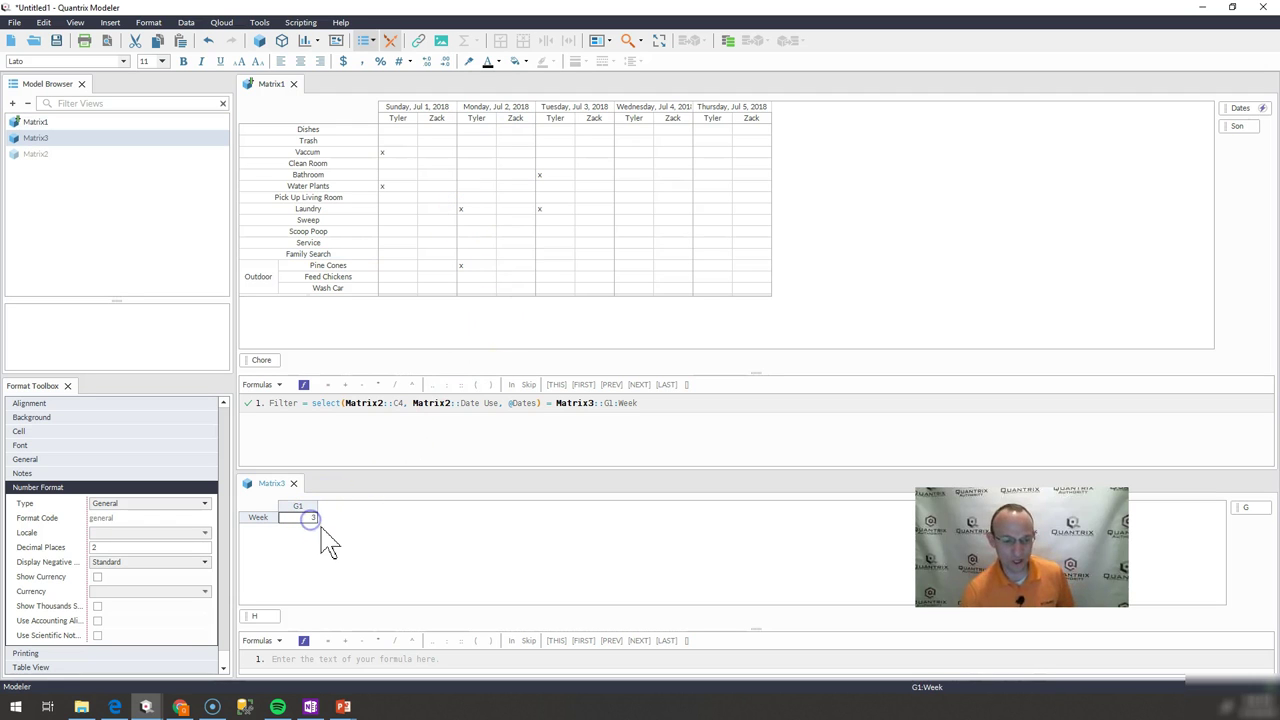
text(4)
key(Return)
click(313, 520)
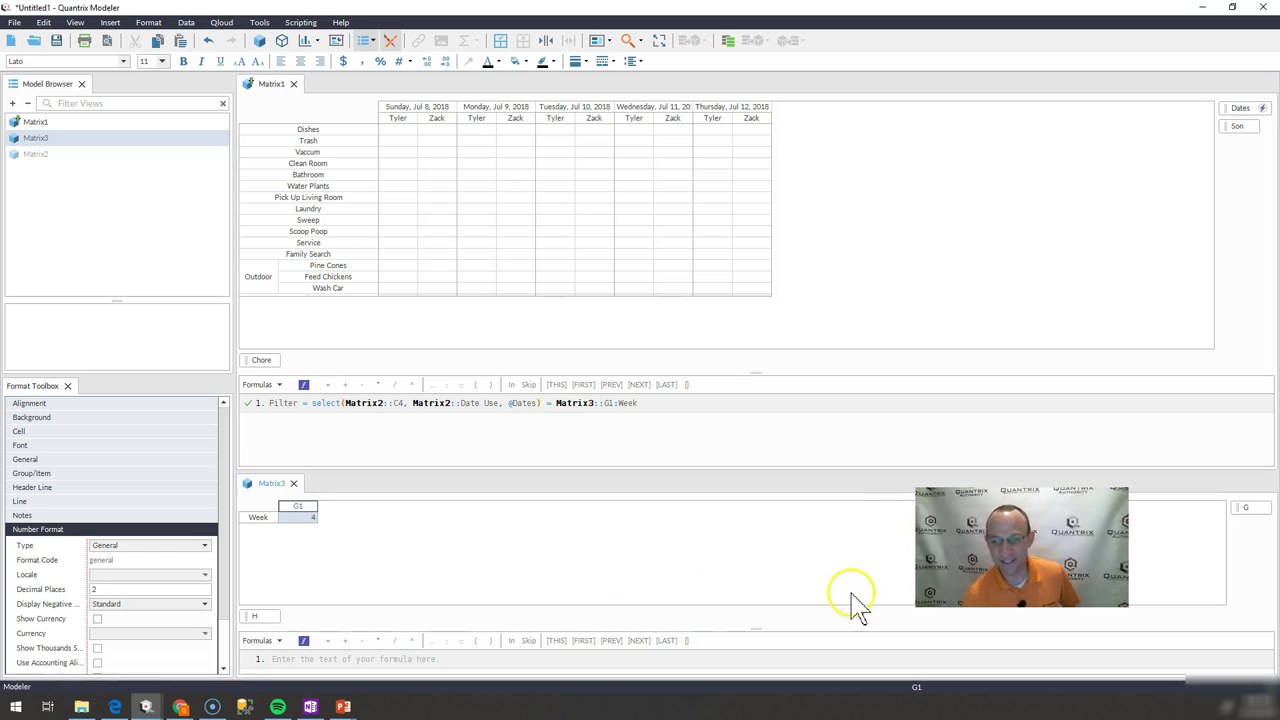
- Delete the G category from Matrix3 and repoint the Filter formula to Matrix3::Week
click(1245, 508)
key(Delete)
click(608, 403)
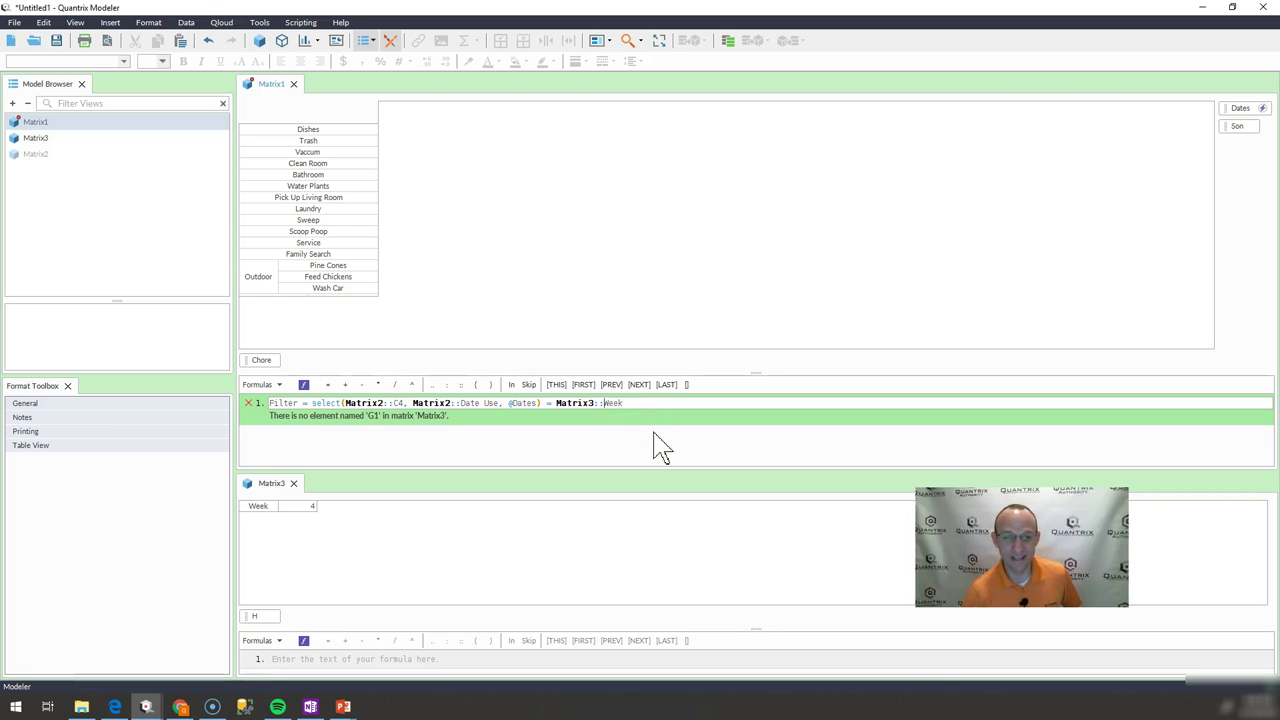
key(Return)
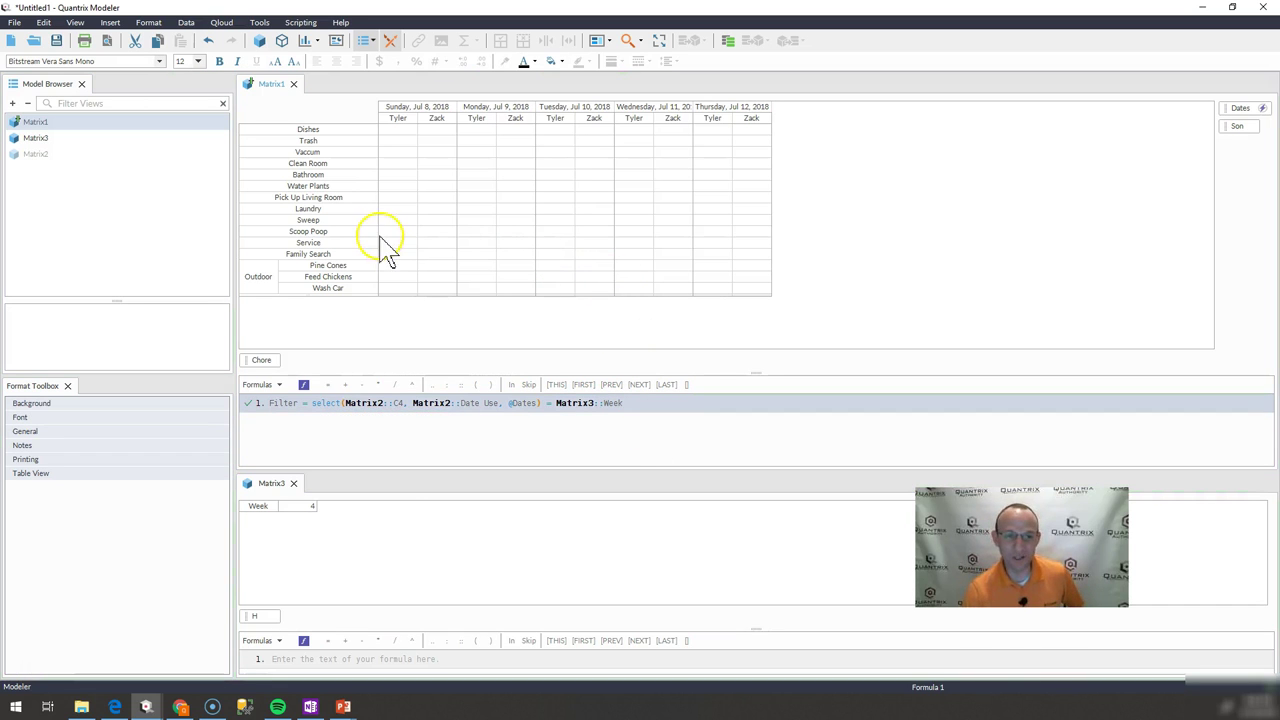